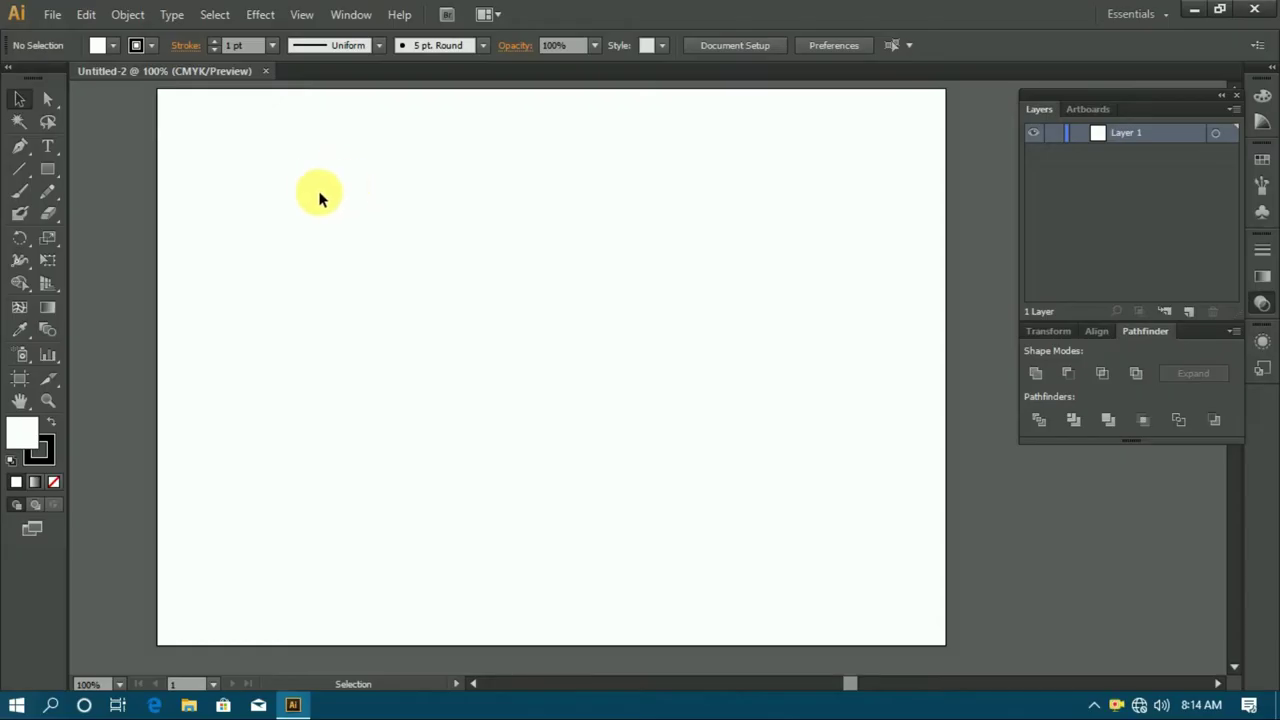
- Choose the Type tool to start adding text on the blank Untitled-2 artboard
click(51, 145)
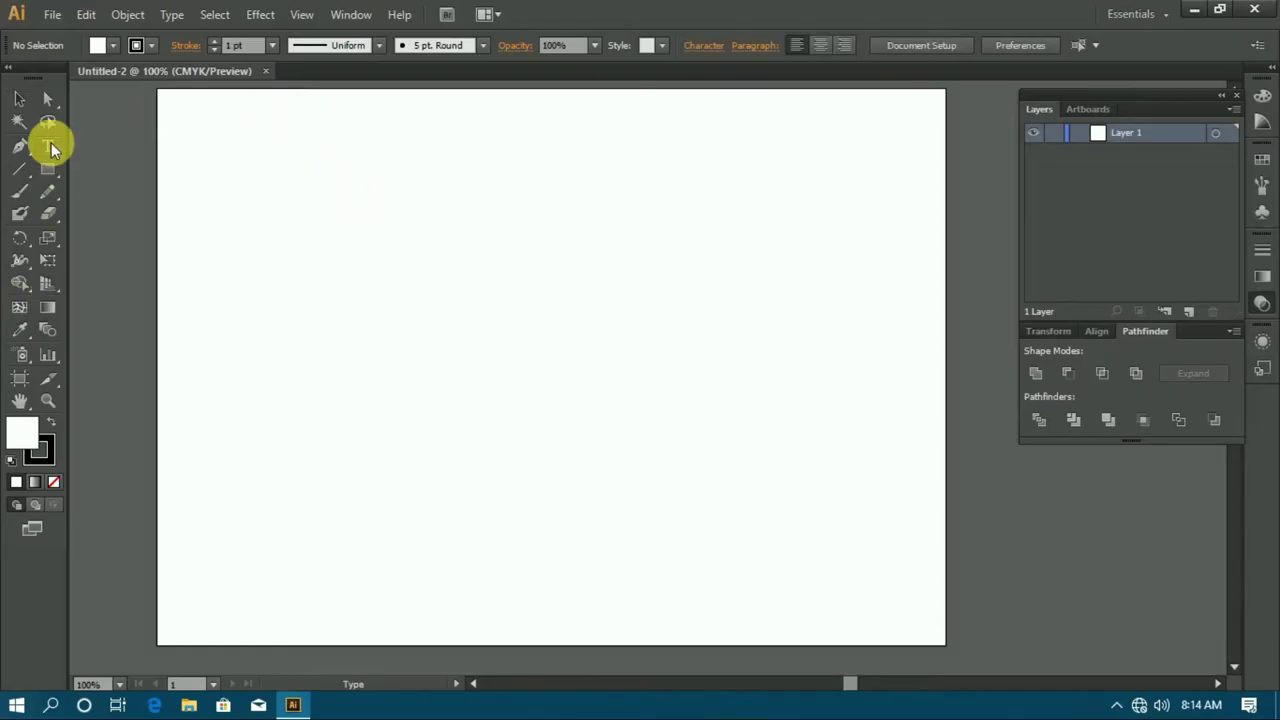
- Type a 300 pt letter A and move it near the artboard's top left
click(297, 250)
text(300)
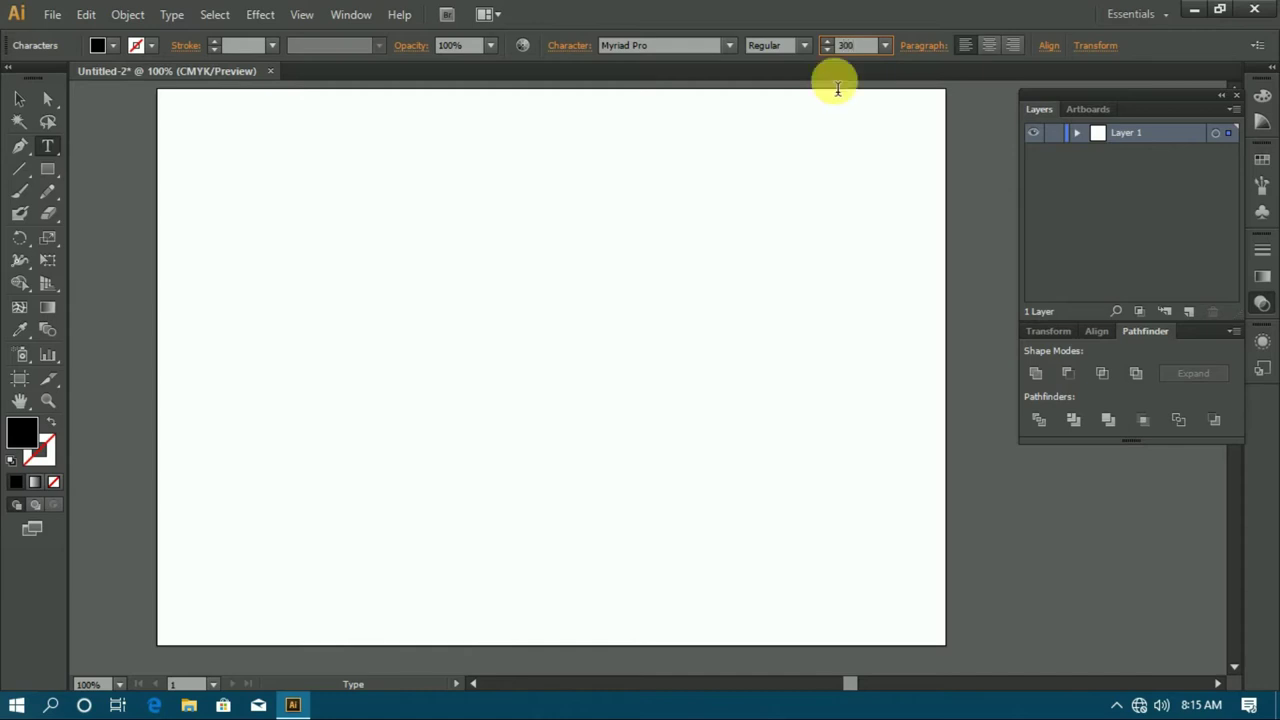
key(Return)
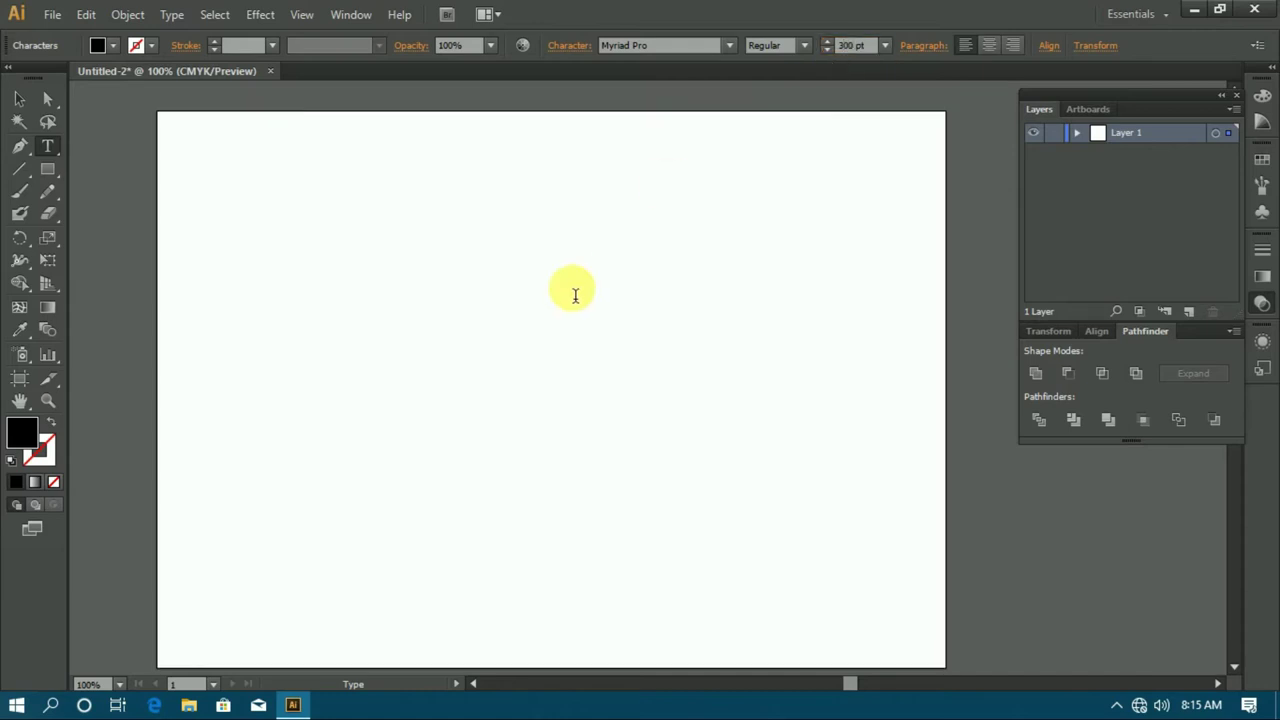
text(A)
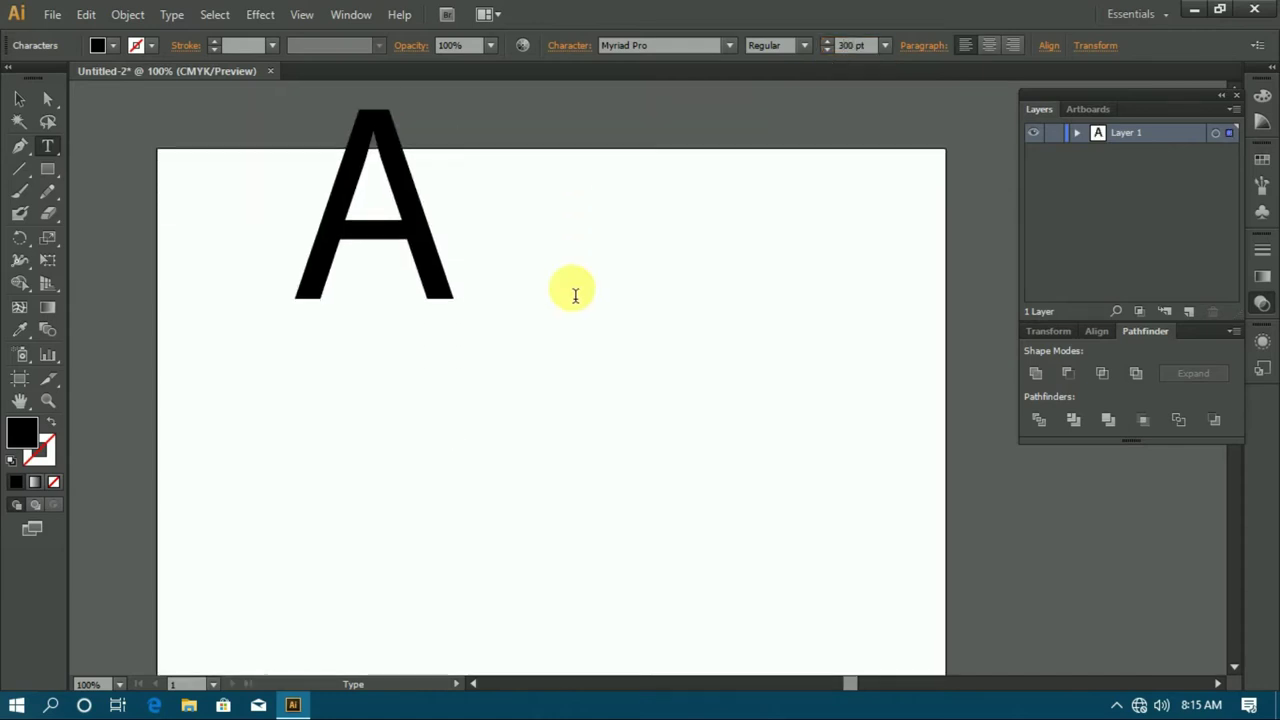
click(19, 98)
drag(329, 223, 371, 385)
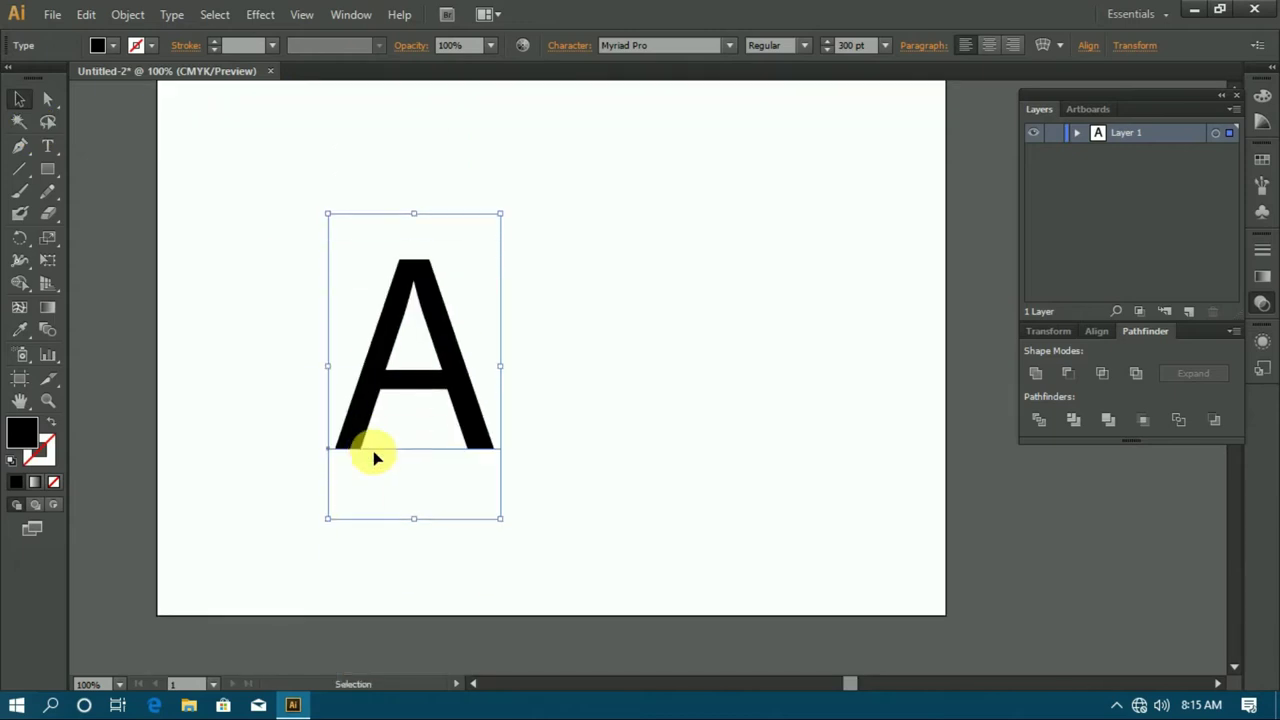
scroll(371, 300, down, 2)
key(shift+Up)
key(shift+Up)
key(shift+Up)
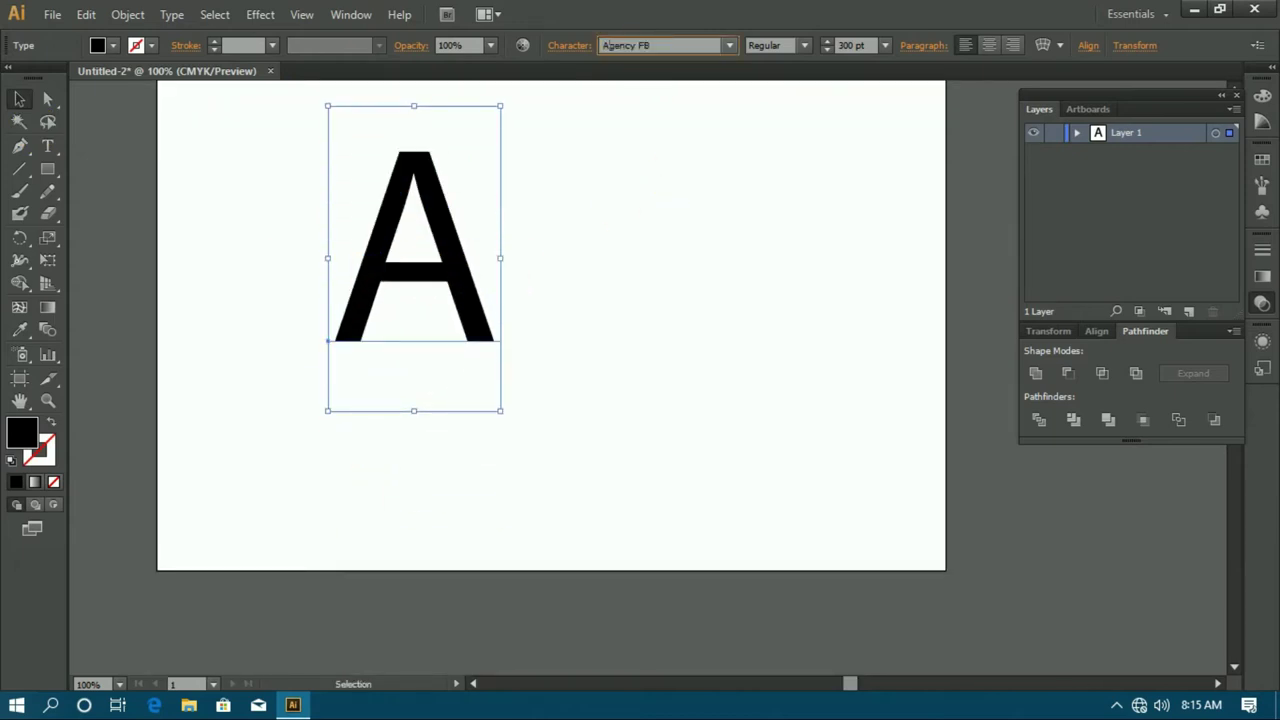
- Set the A's font to Arial Black and nudge it slightly right and down
click(658, 66)
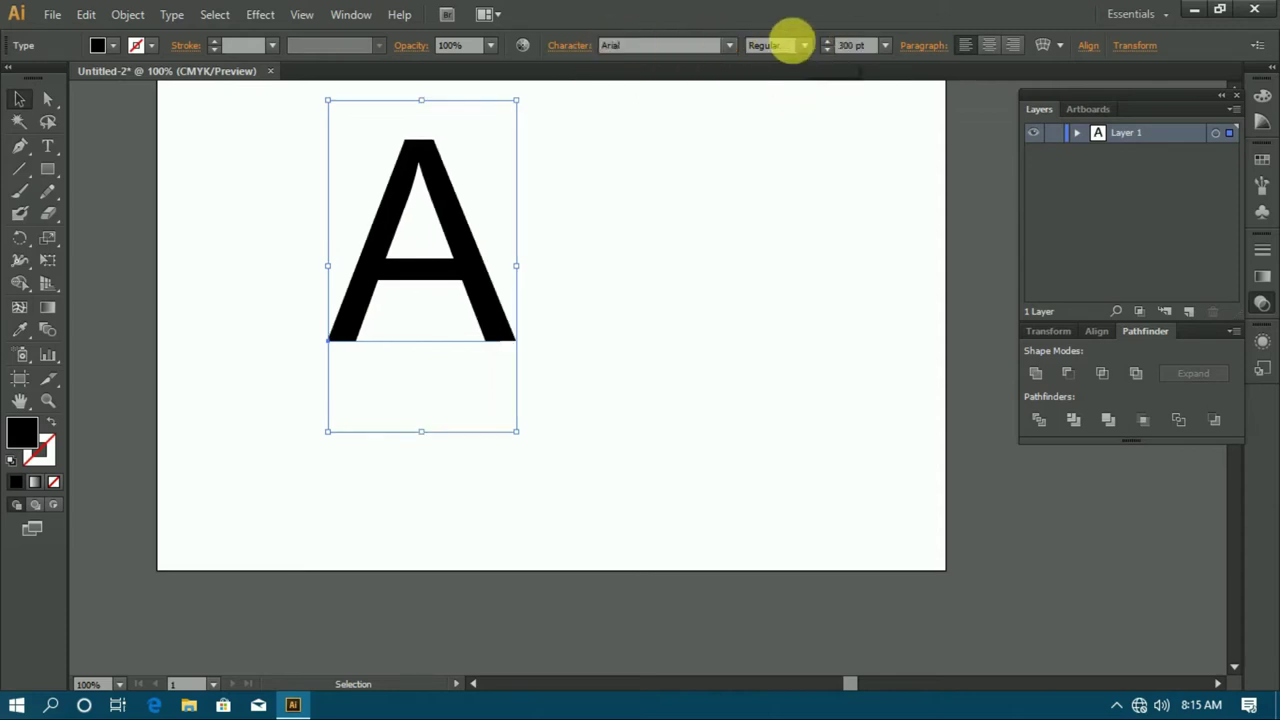
click(804, 45)
click(803, 168)
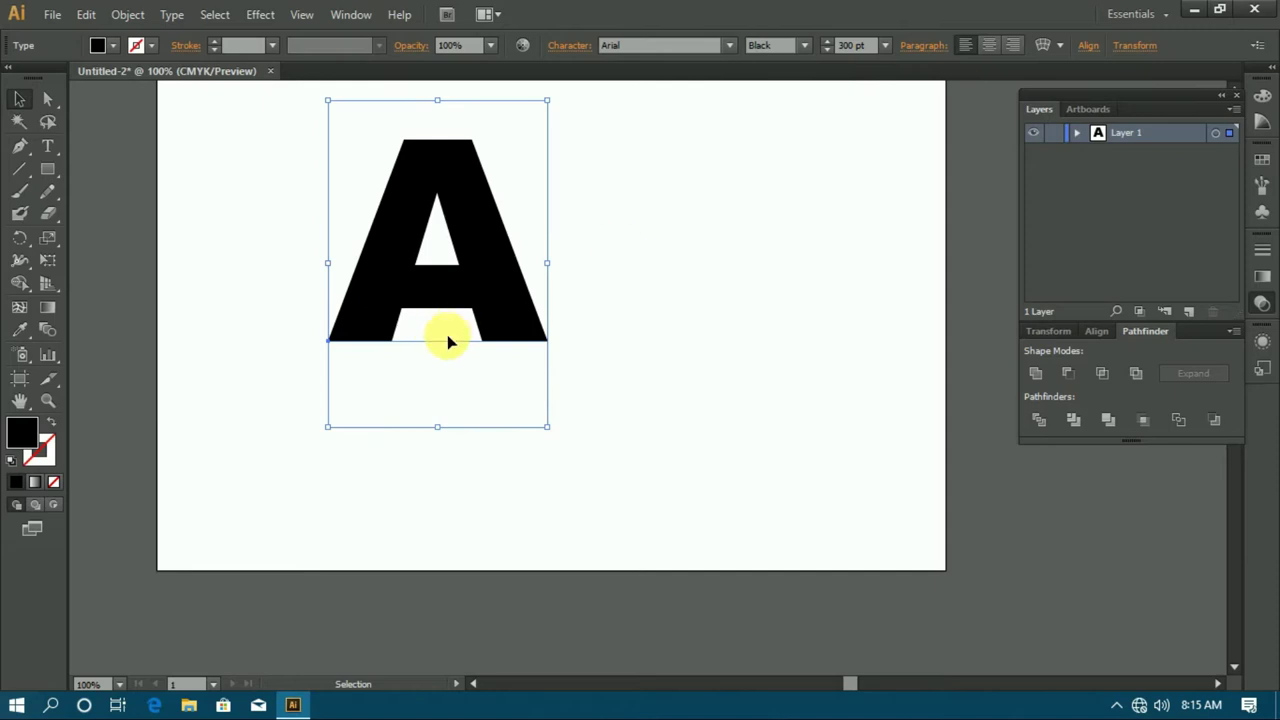
drag(474, 300, 508, 317)
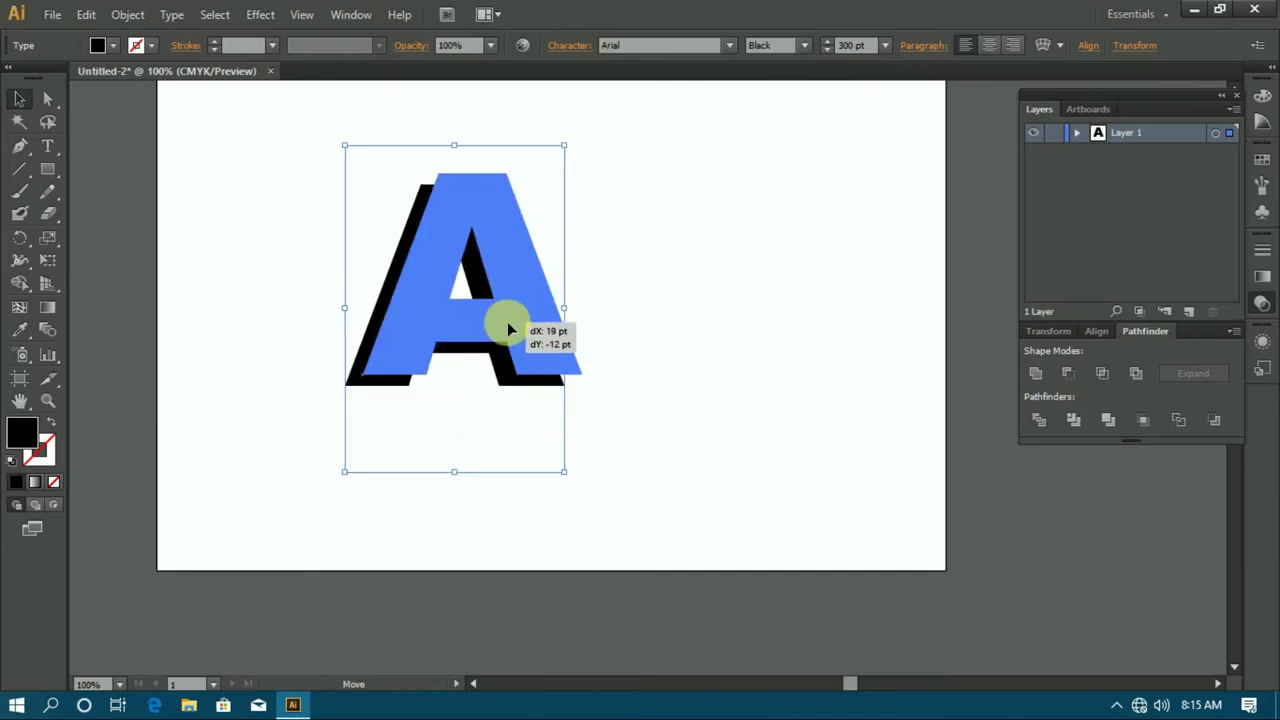
right_click(510, 252)
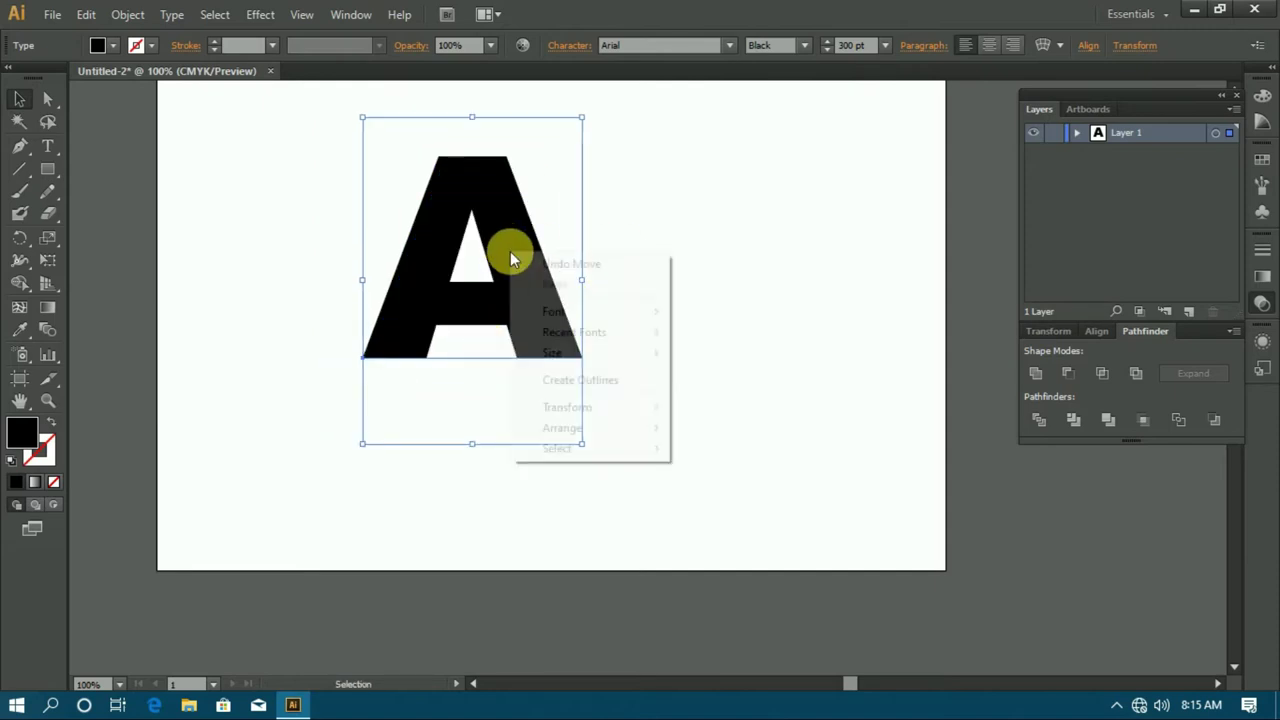
- Outline the A and draw a tall thin rectangle with white fill and black stroke
click(578, 380)
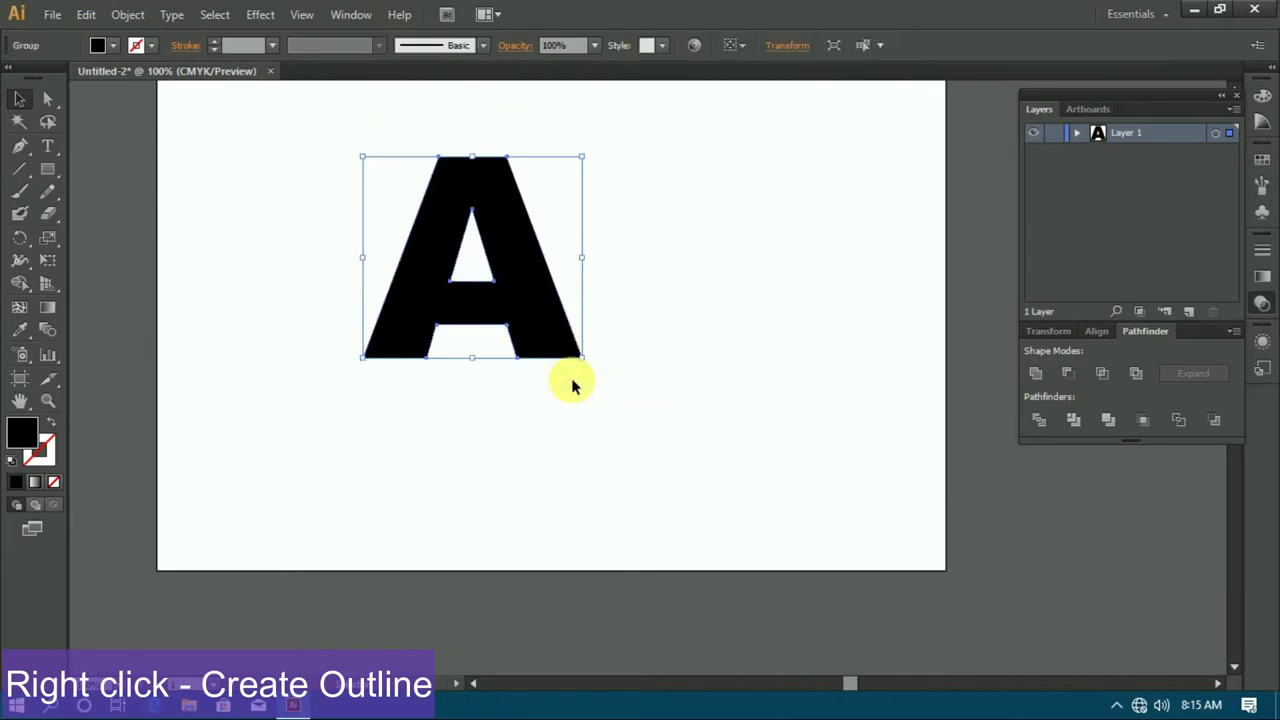
click(471, 250)
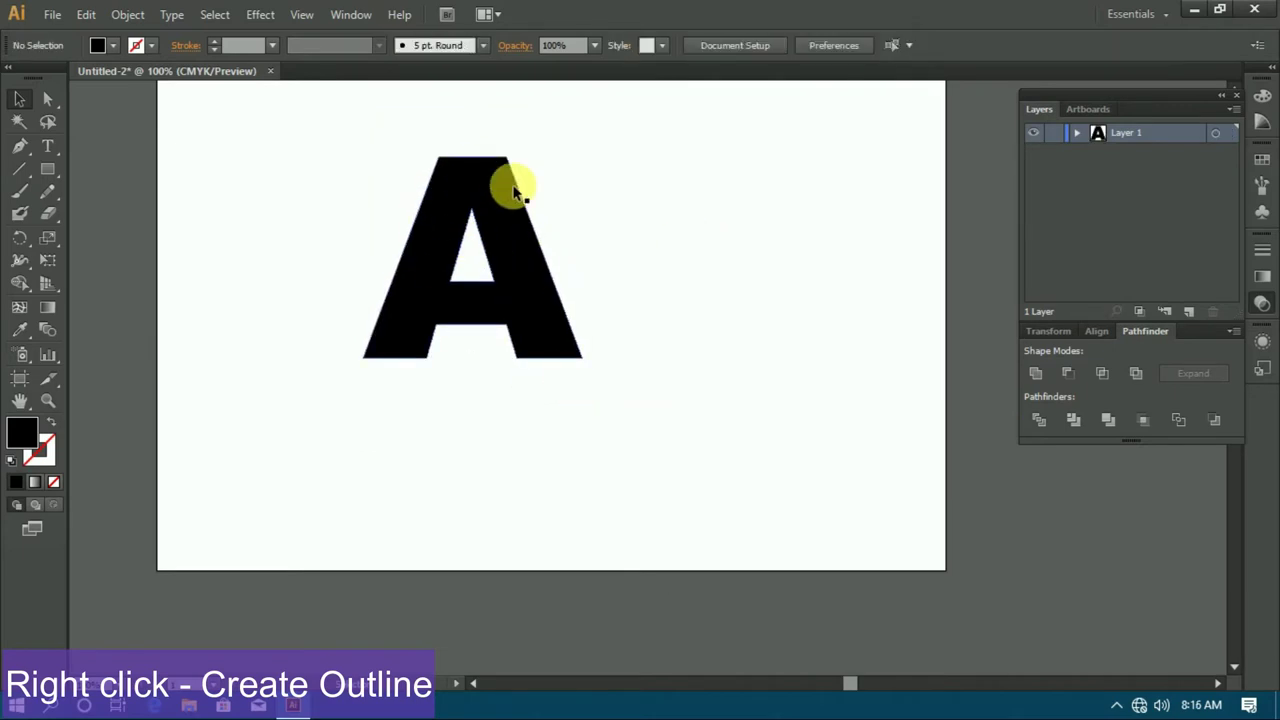
click(50, 166)
drag(257, 146, 283, 332)
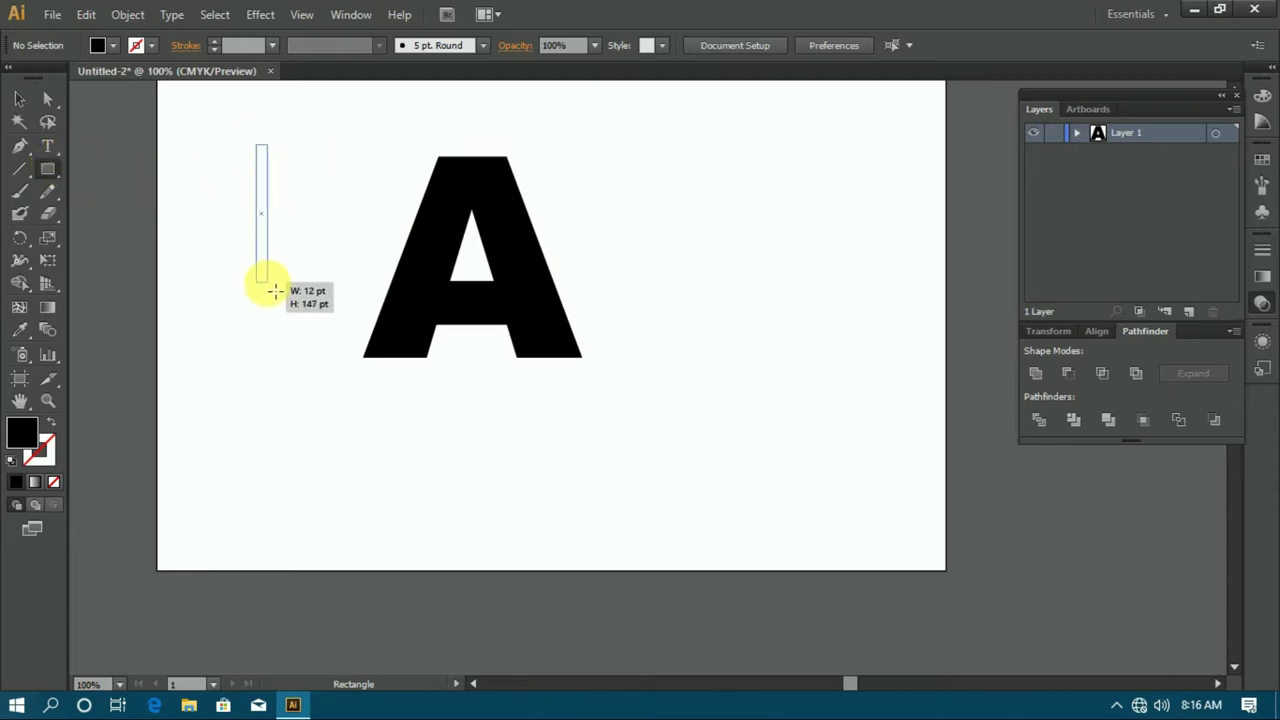
click(113, 45)
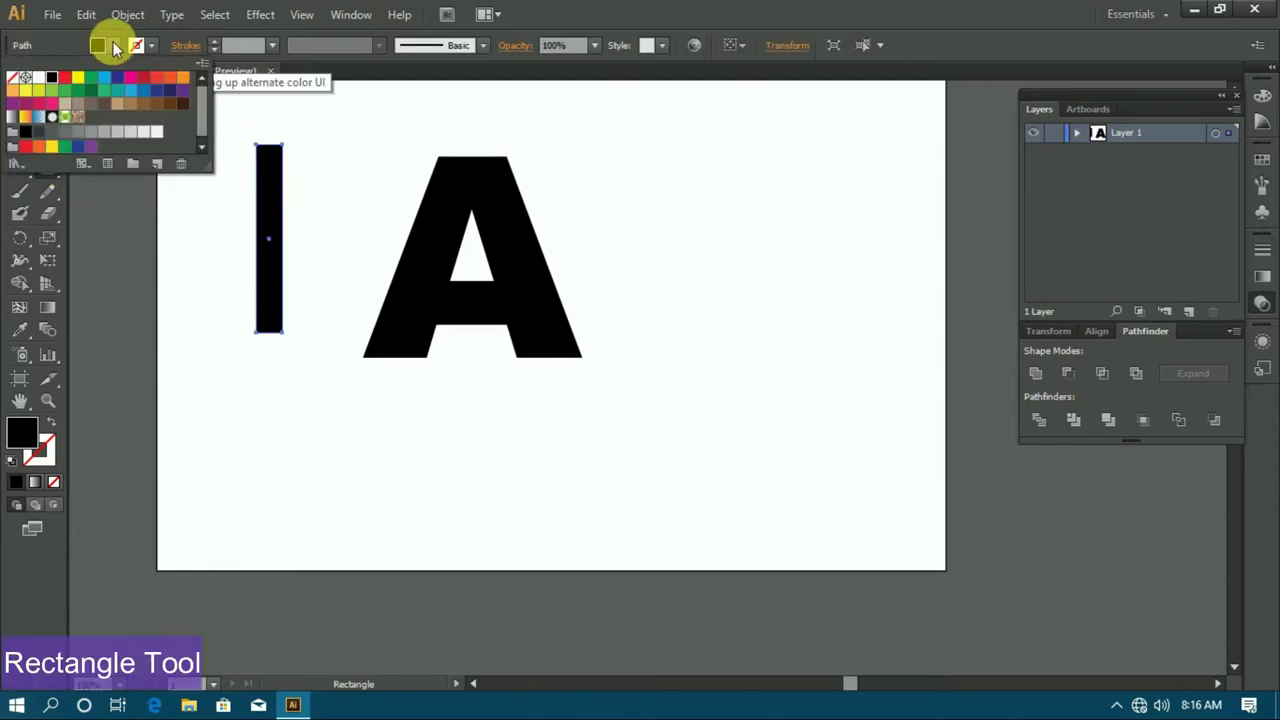
click(46, 80)
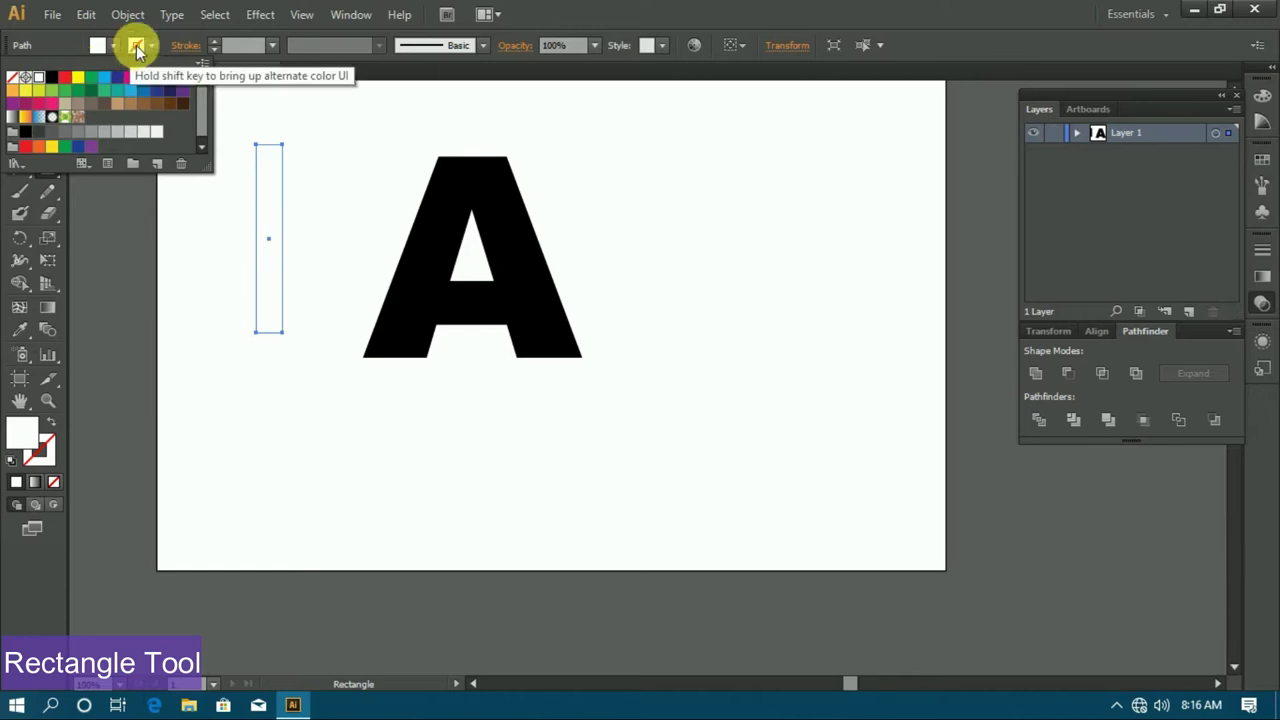
click(136, 45)
click(57, 81)
- Rotate and stretch the bar diagonally across the A, bring it to front, and select both
key(Escape)
click(19, 98)
drag(250, 138, 310, 163)
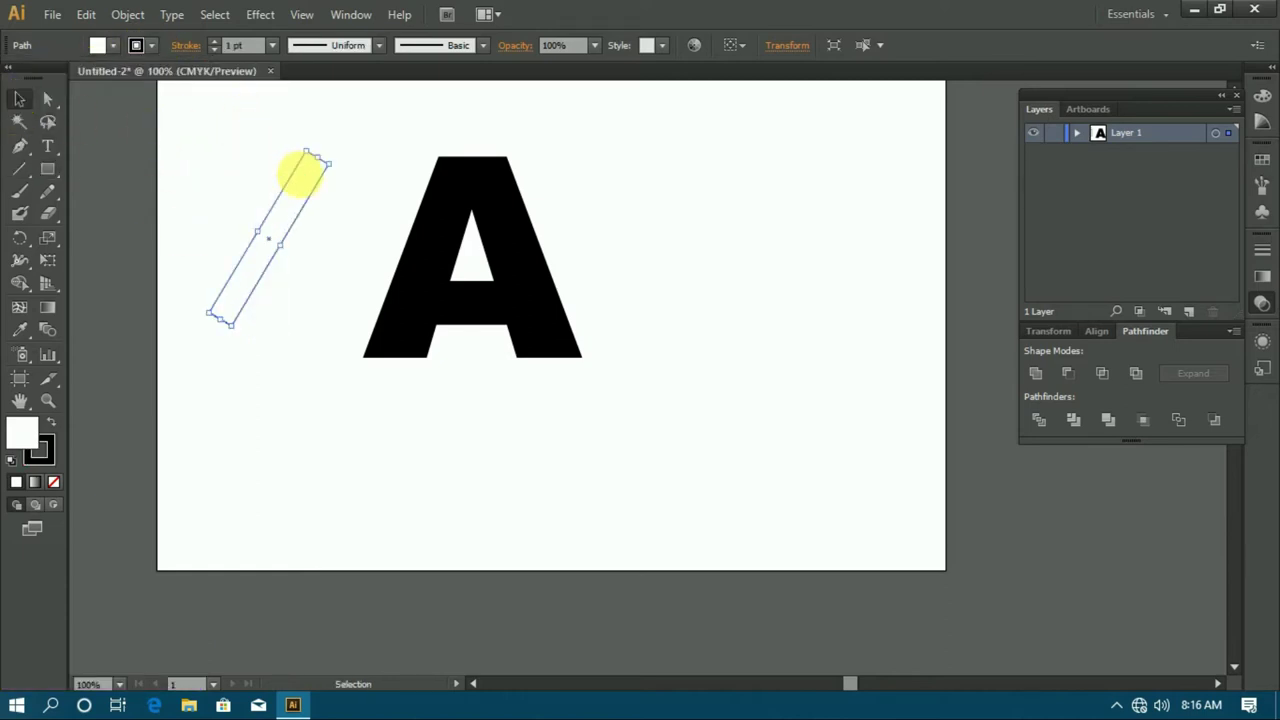
mouse_move(285, 254)
mouse_down()
mouse_move(276, 244)
mouse_move(506, 283)
mouse_up()
mouse_move(540, 232)
mouse_down()
mouse_move(600, 132)
mouse_move(564, 123)
mouse_move(572, 112)
mouse_up()
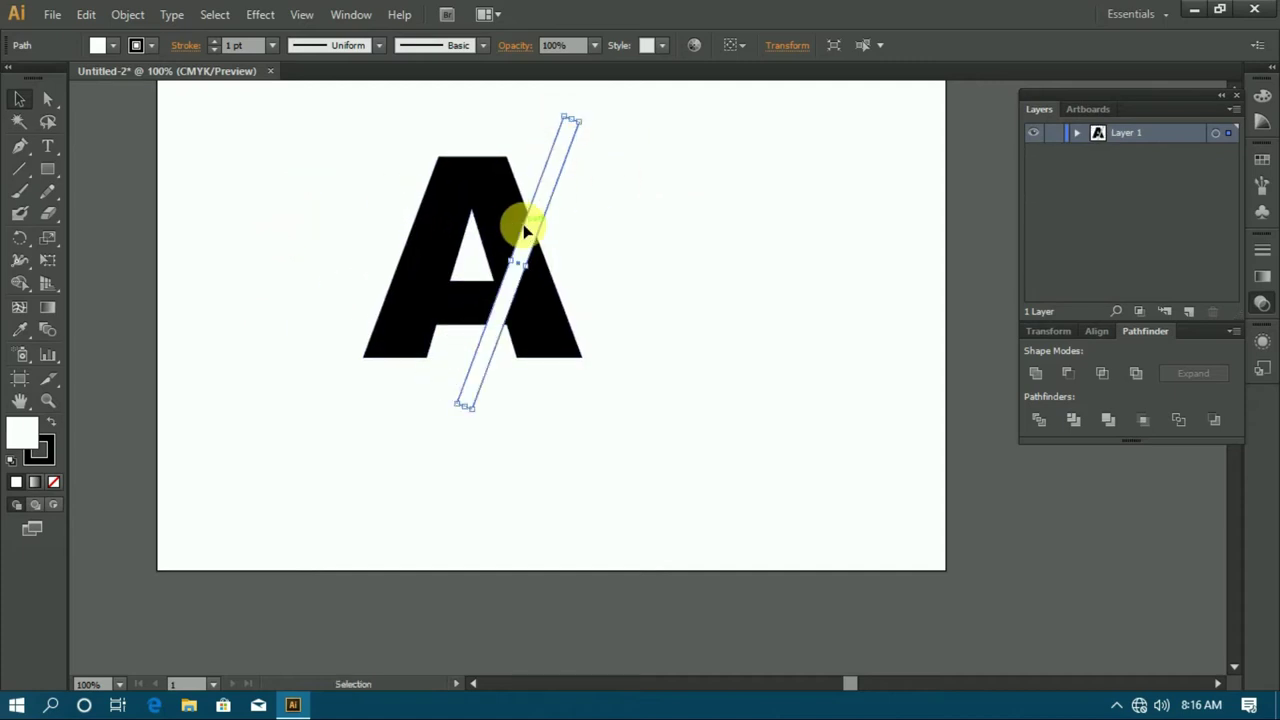
drag(512, 226, 482, 226)
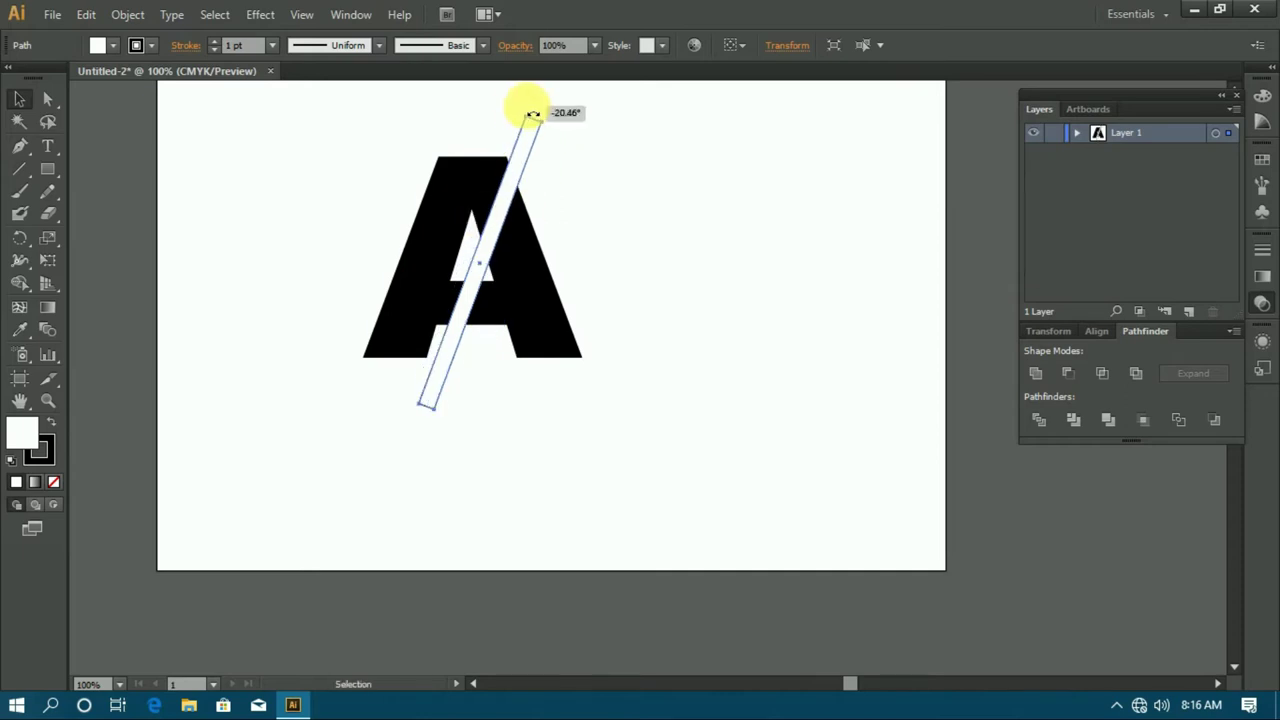
drag(533, 114, 525, 128)
drag(499, 188, 491, 195)
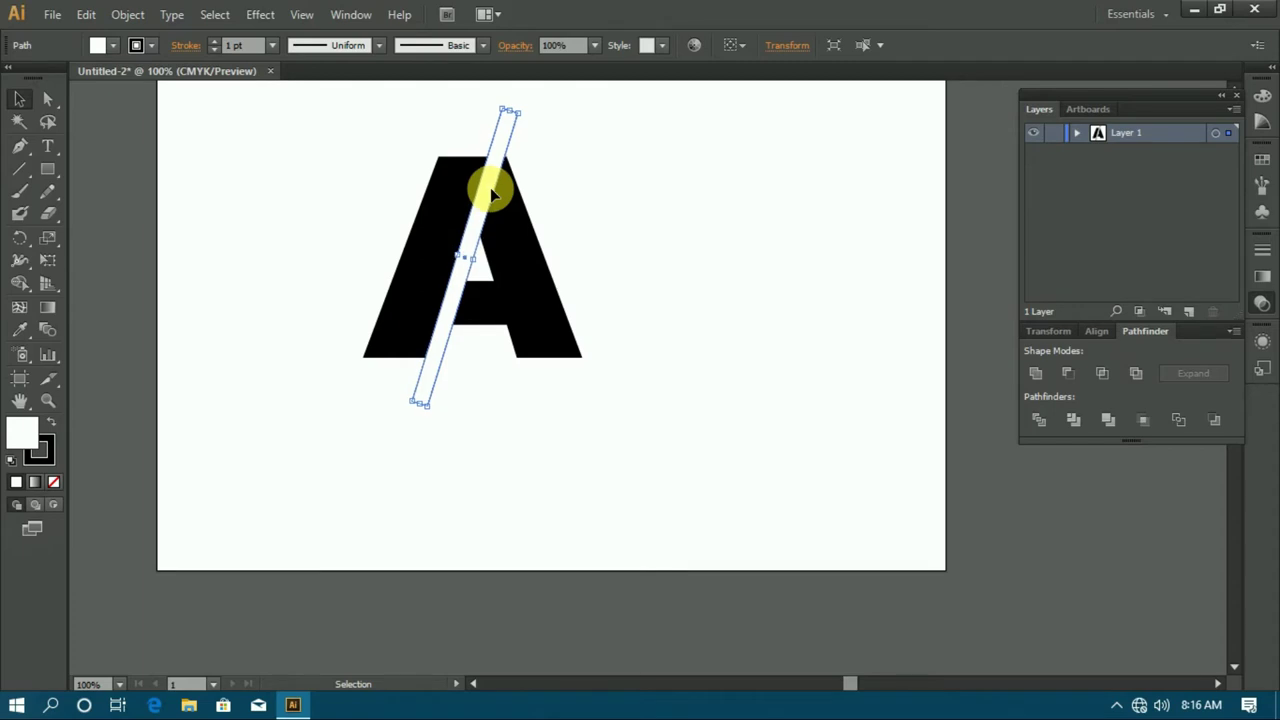
key(ctrl+shift+bracketleft)
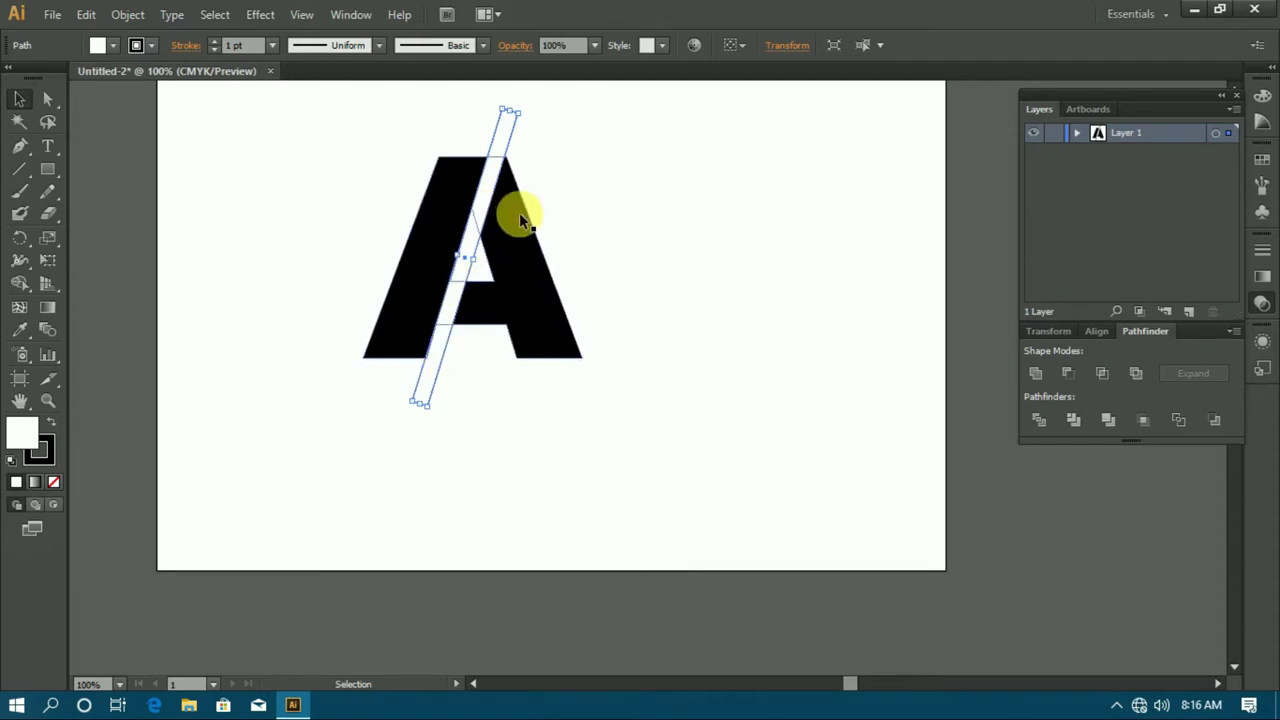
key(ctrl+shift+bracketright)
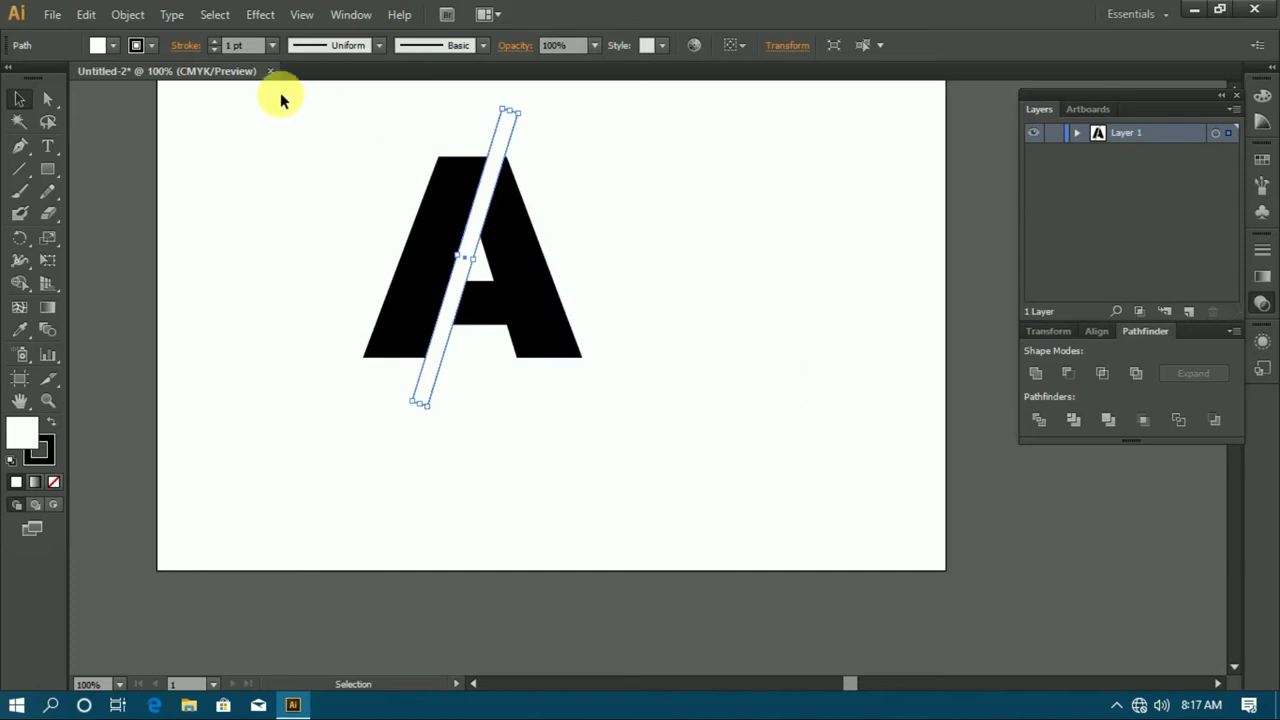
drag(280, 97, 614, 429)
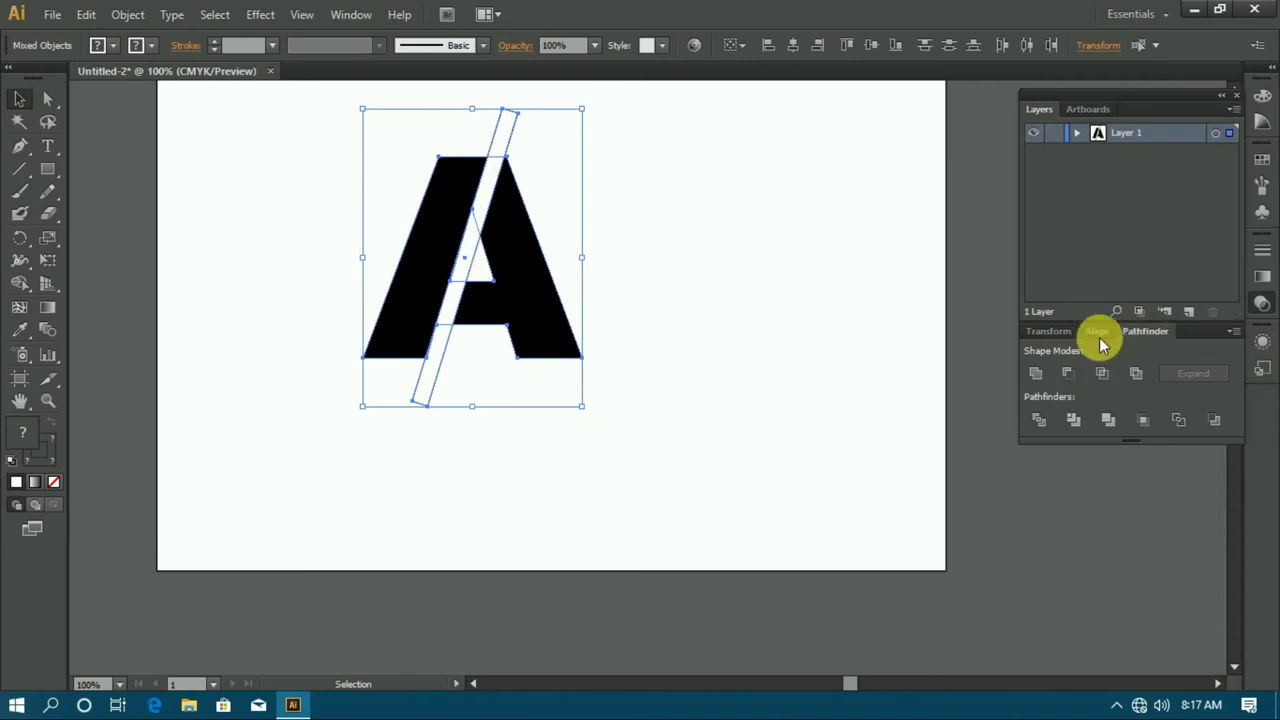
- Use the Pathfinder panel to cut the slanted bar out of the A
click(250, 18)
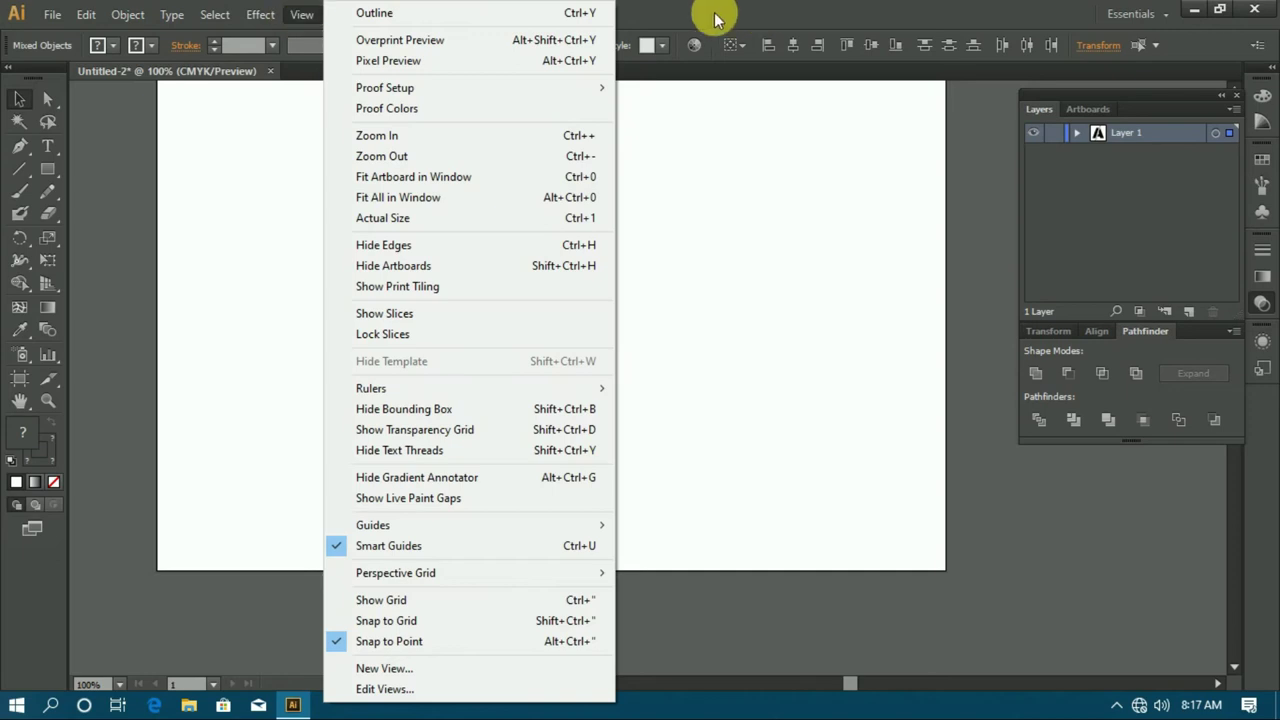
click(760, 18)
click(355, 15)
click(438, 551)
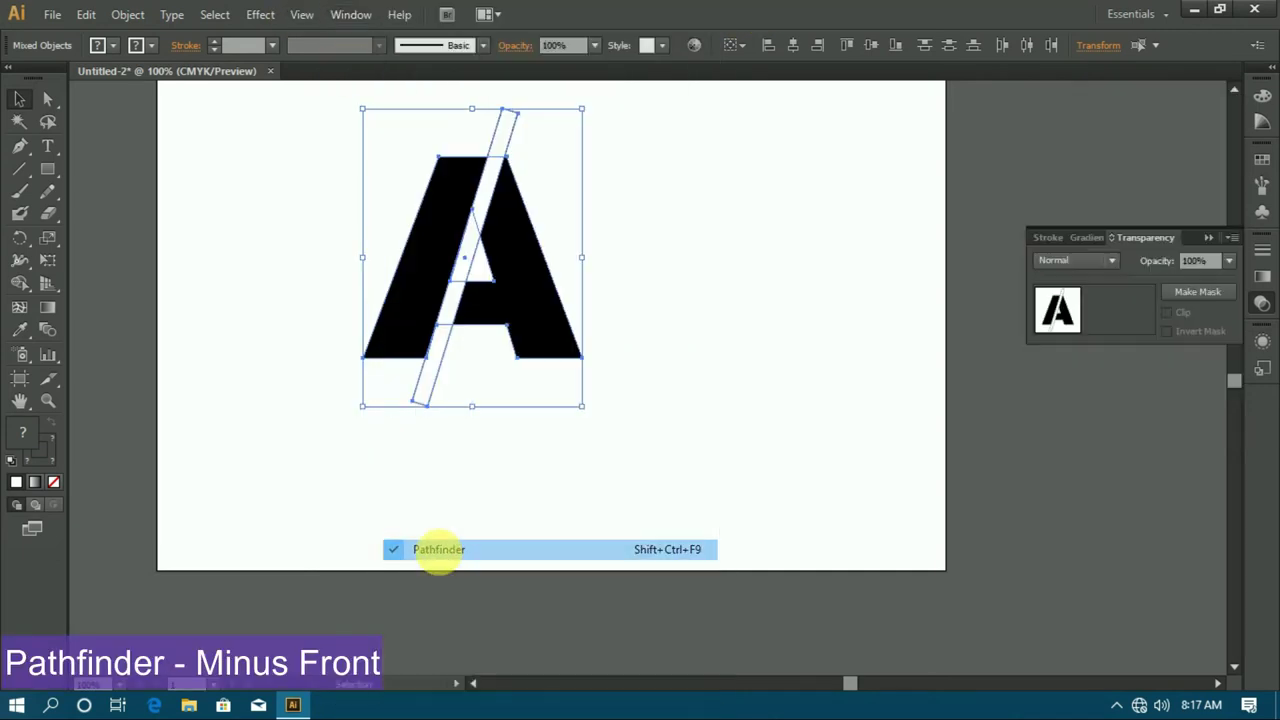
click(351, 14)
click(410, 552)
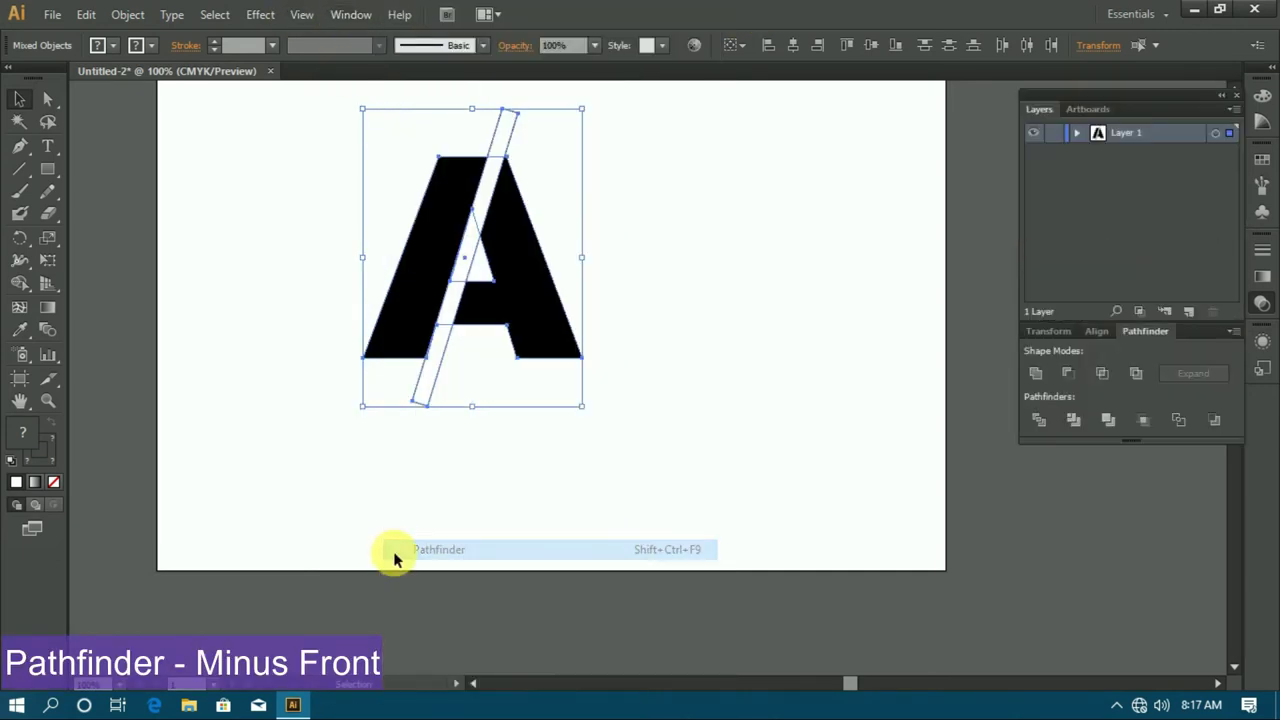
click(1068, 372)
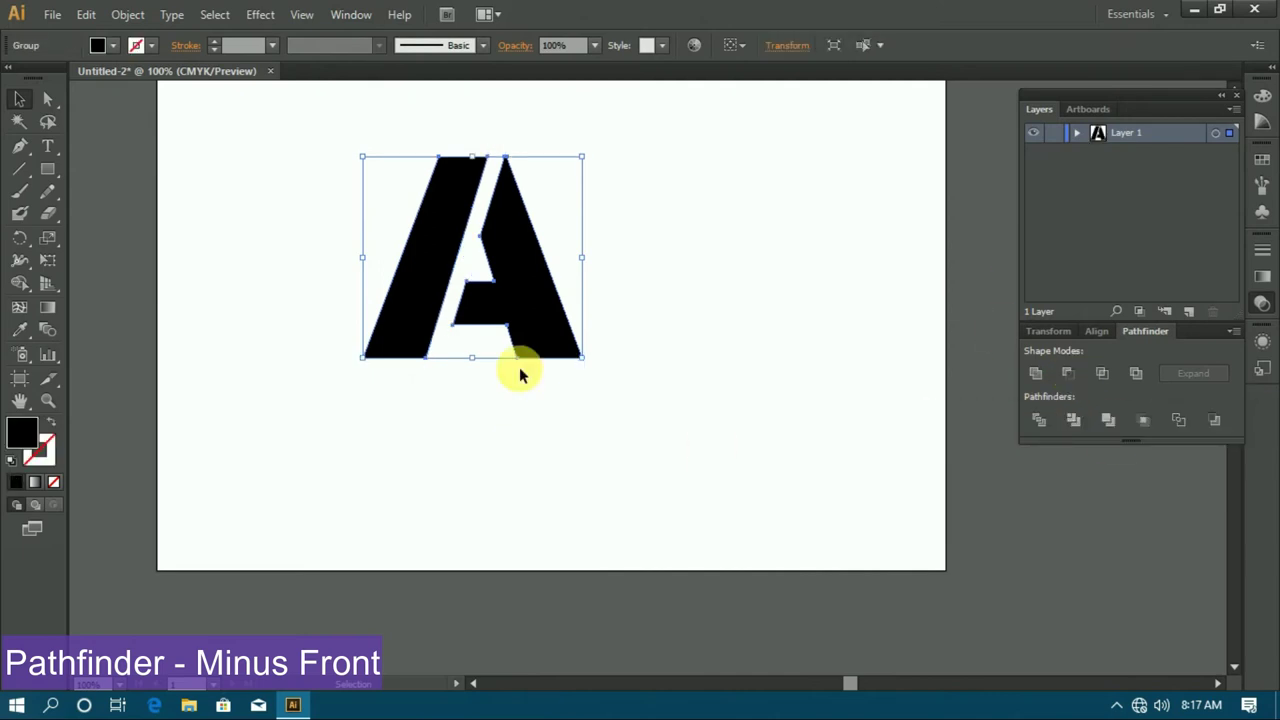
- Ungroup the stencilled A into separate pieces
click(627, 376)
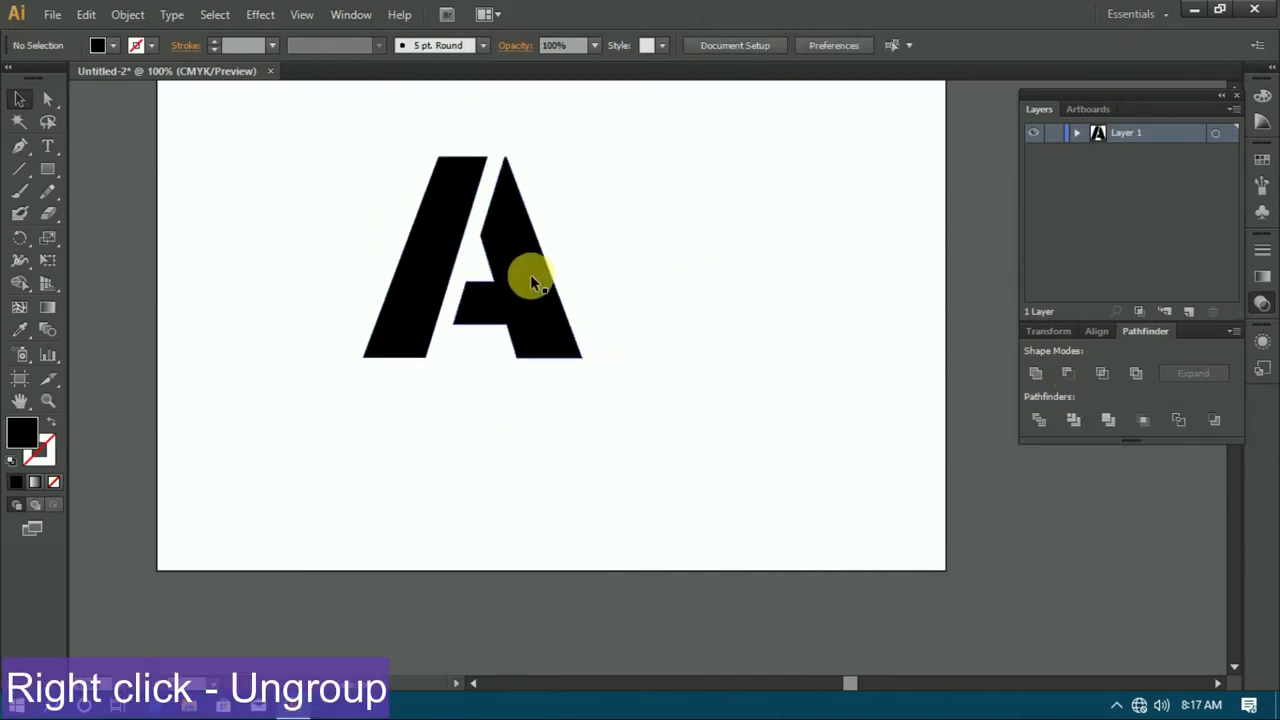
drag(343, 115, 600, 365)
right_click(560, 330)
click(594, 437)
click(643, 321)
- Fill the A's left stroke red and its right portion cyan, then shift both up-left
click(453, 233)
click(106, 45)
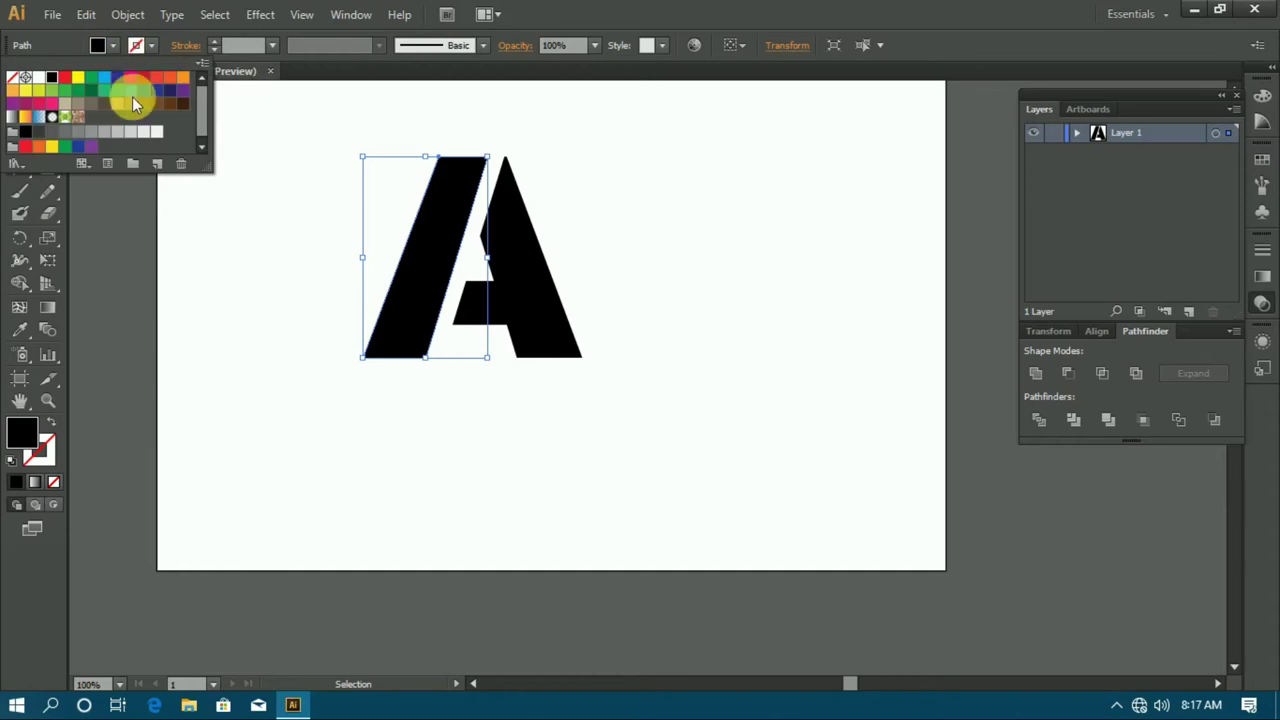
click(64, 77)
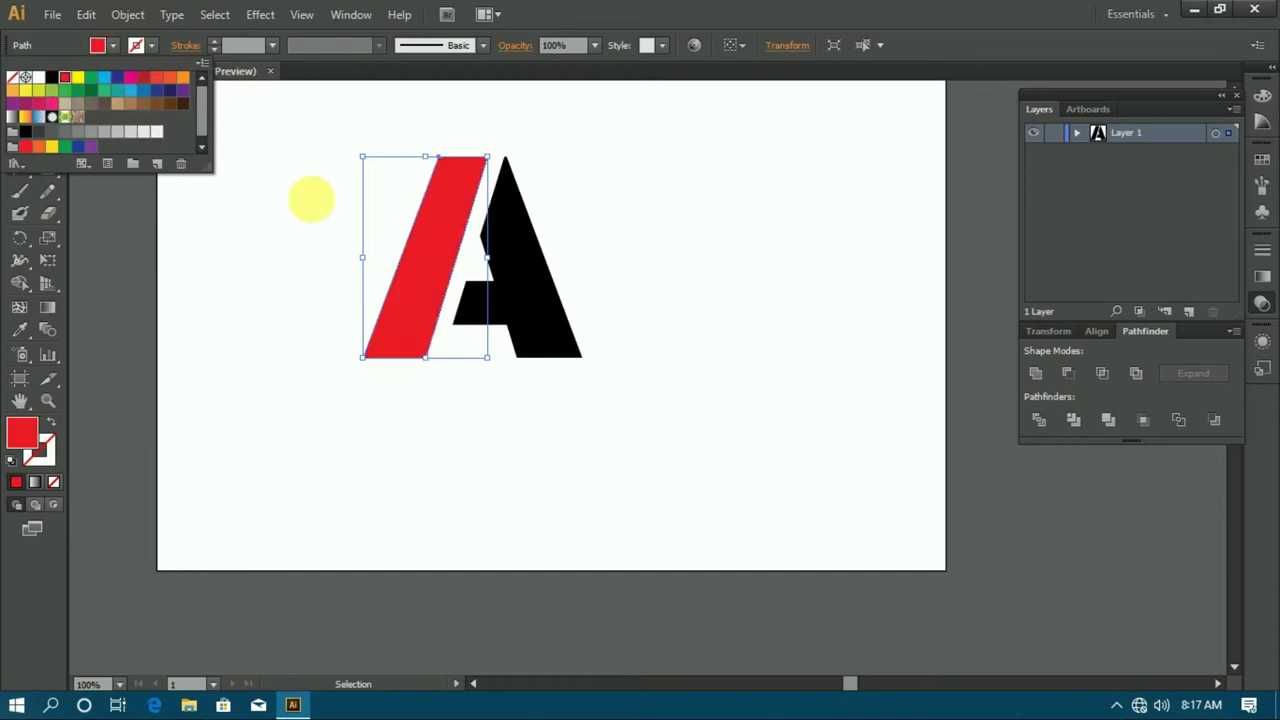
click(680, 267)
click(543, 286)
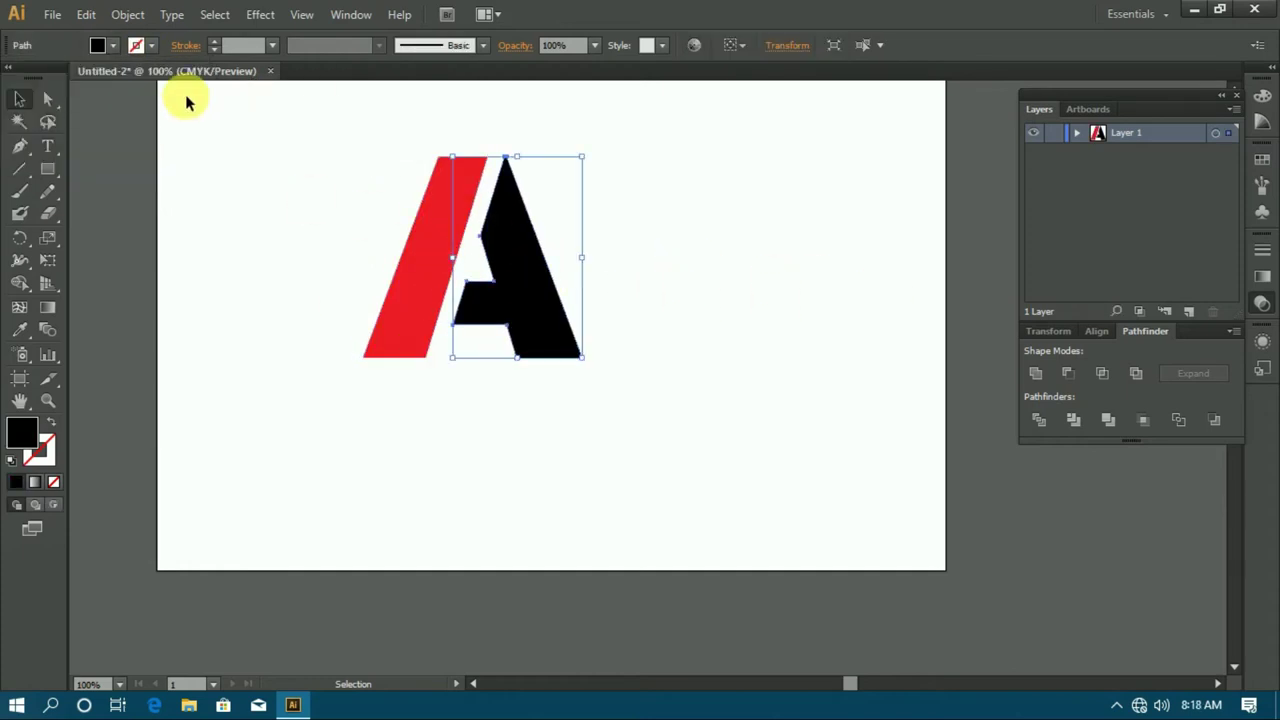
click(115, 46)
click(103, 84)
click(747, 369)
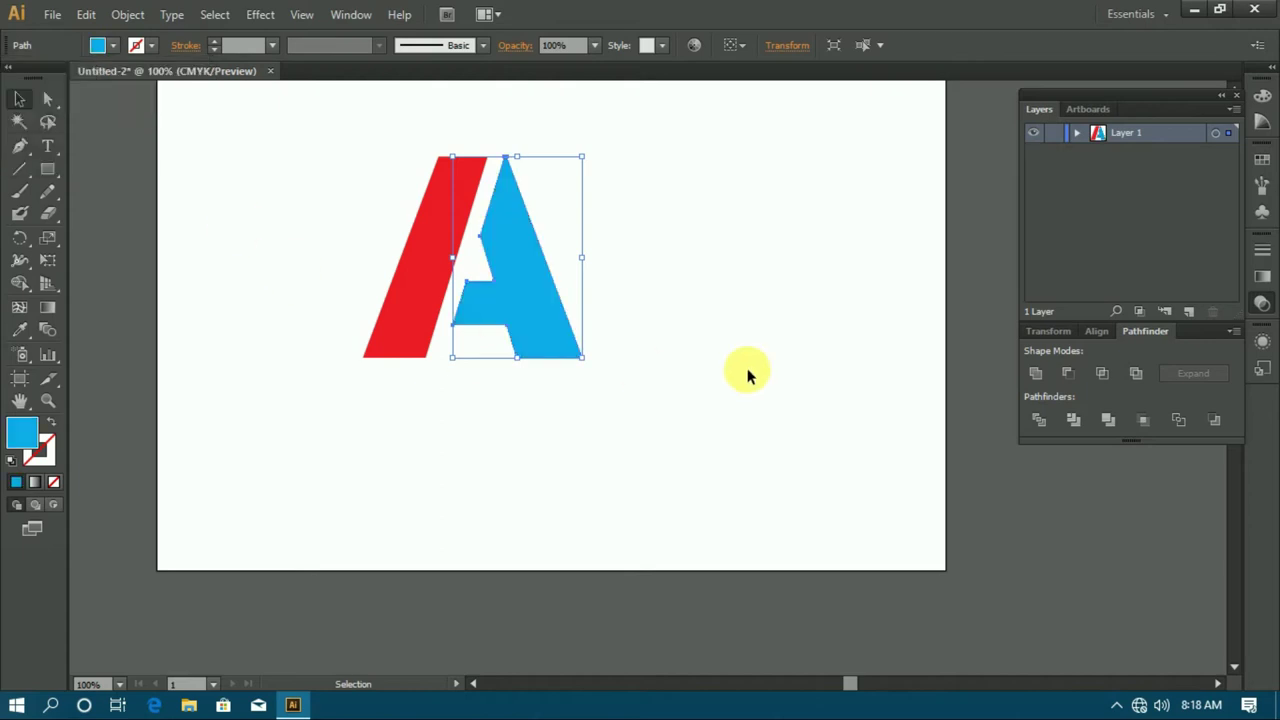
click(645, 375)
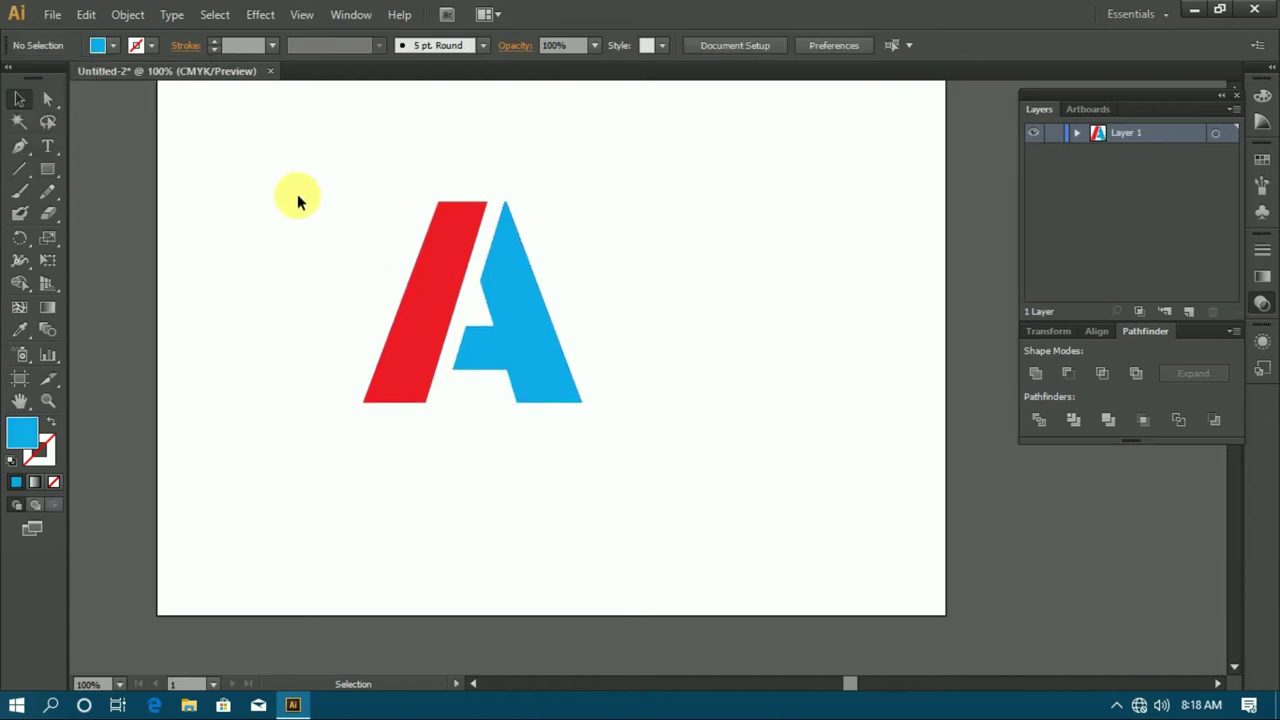
mouse_move(502, 390)
mouse_down()
mouse_move(560, 372)
mouse_move(537, 357)
mouse_move(545, 332)
mouse_up()
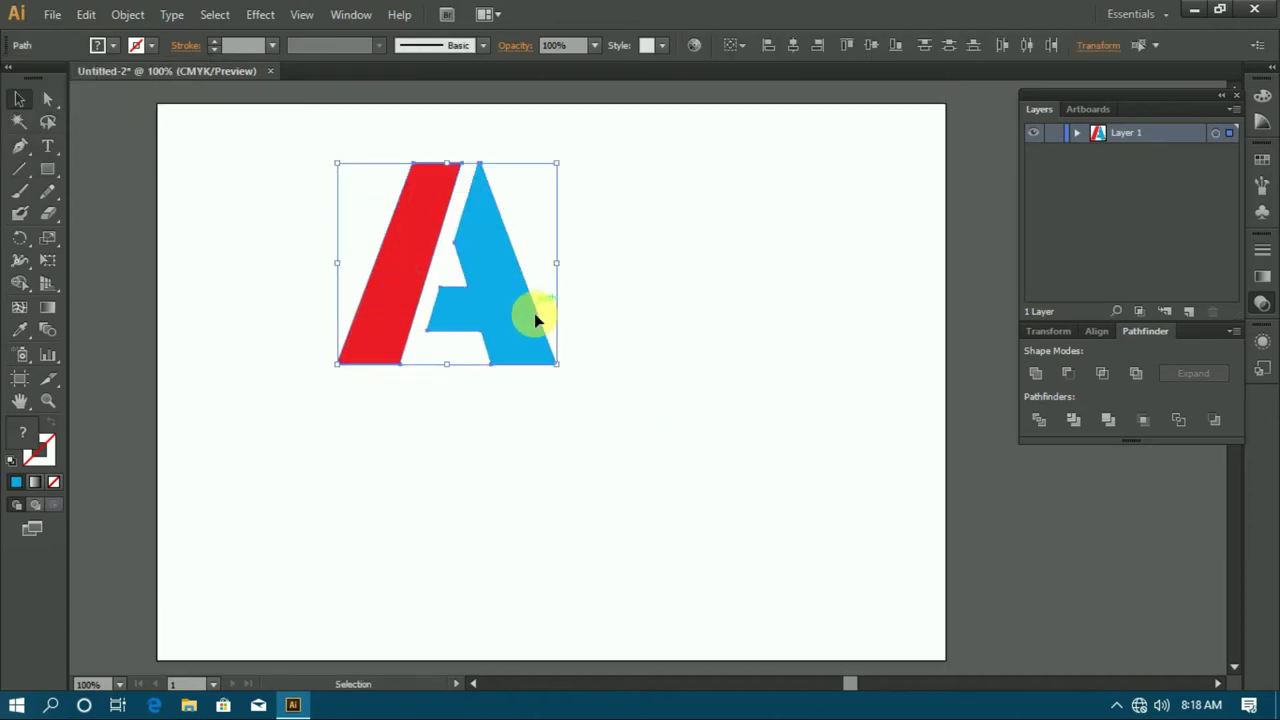
- Add COMPANY NAME text and set its font to Century Gothic
click(425, 440)
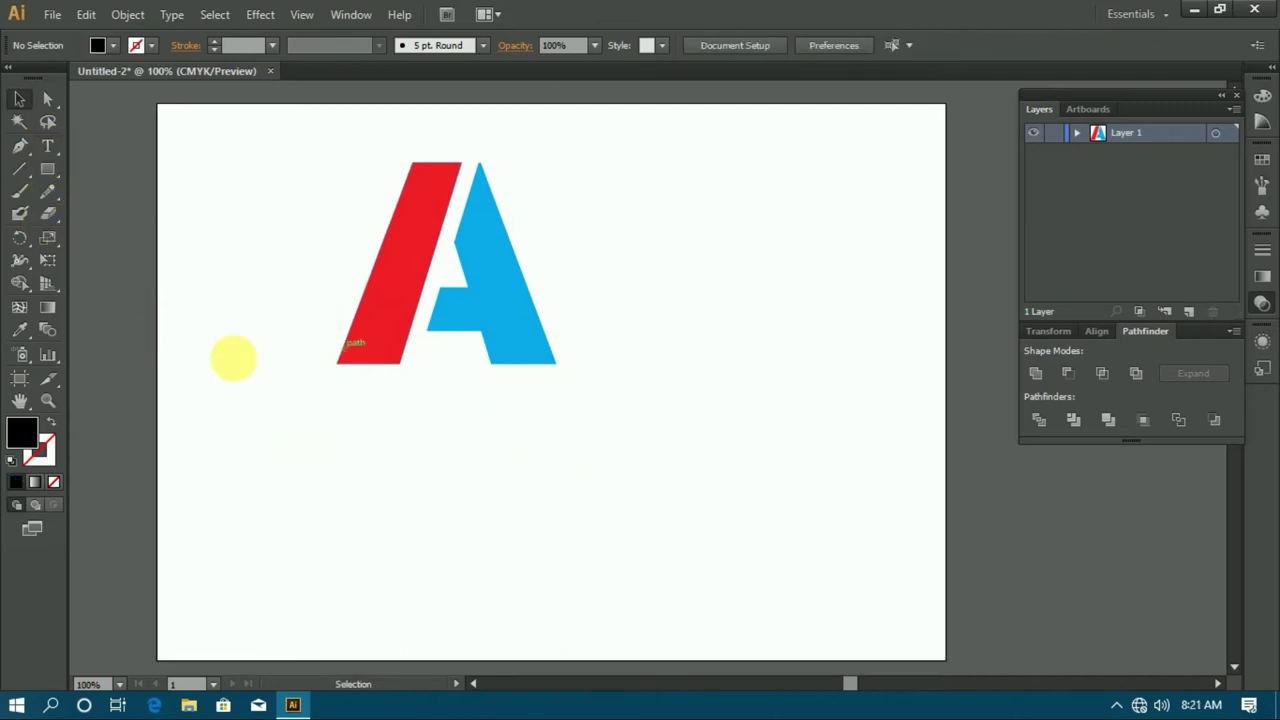
click(48, 148)
text(COMPANY NAME)
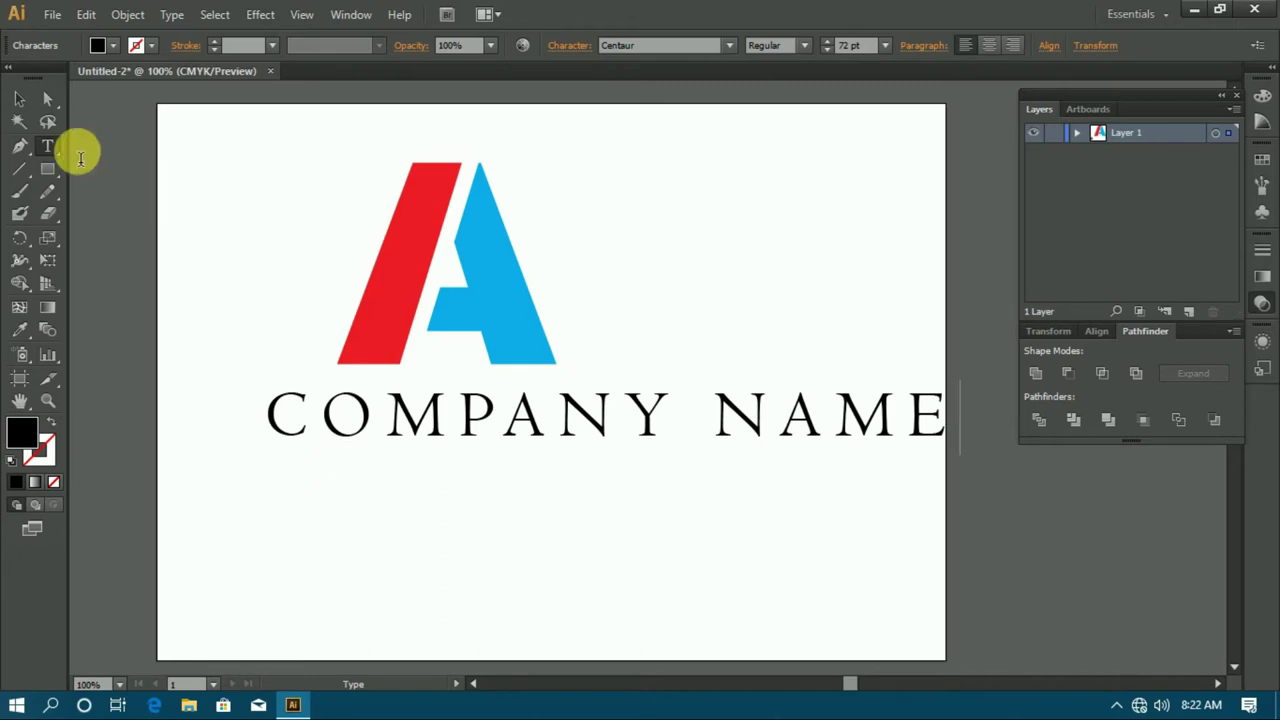
click(19, 99)
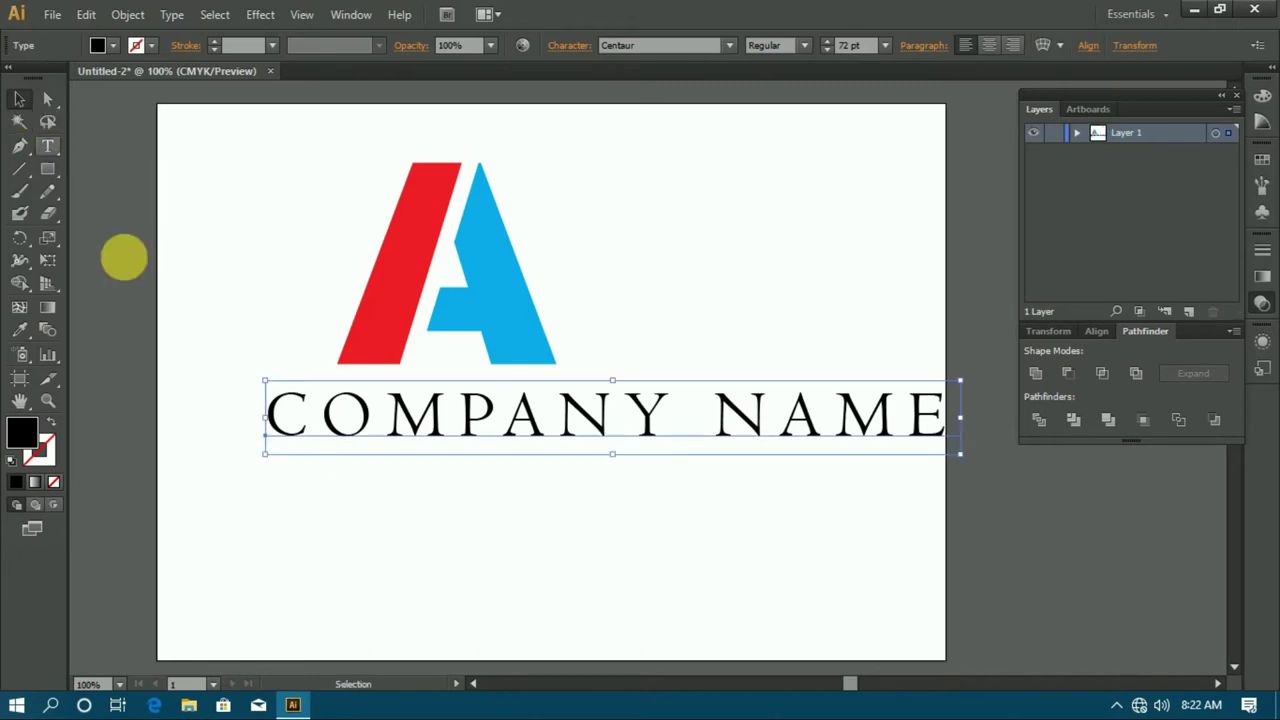
click(368, 380)
click(443, 385)
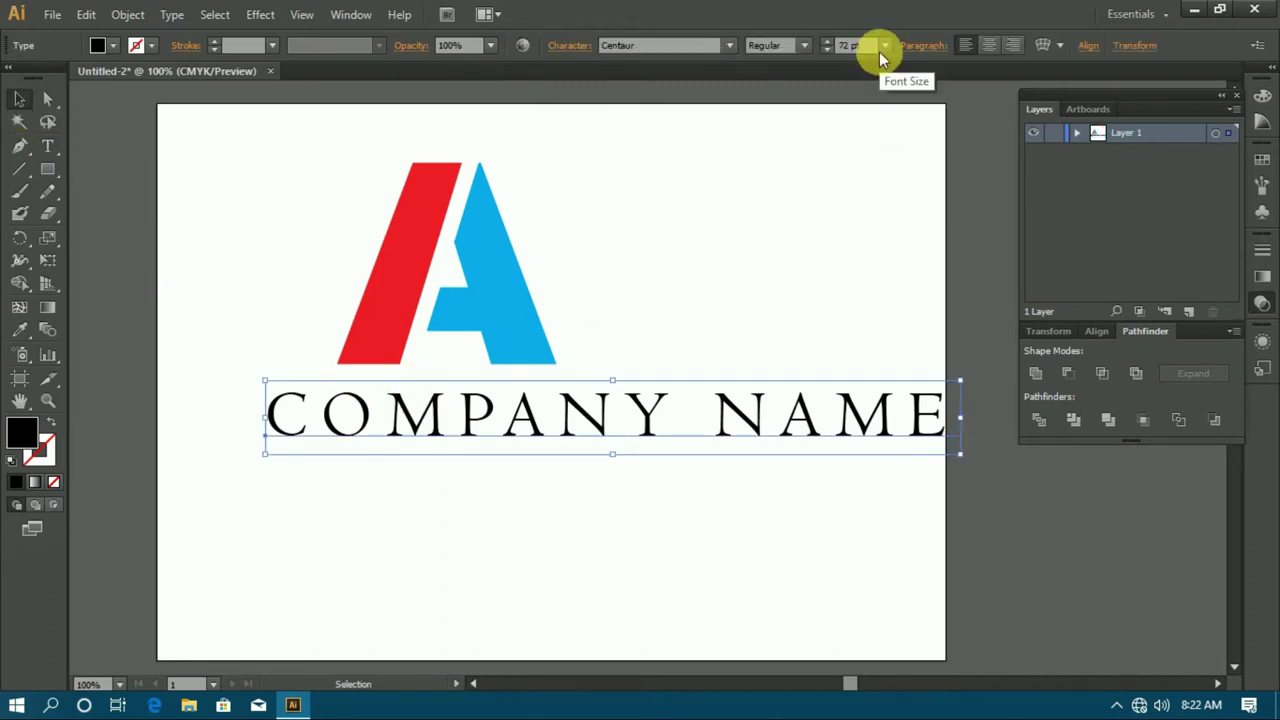
click(668, 45)
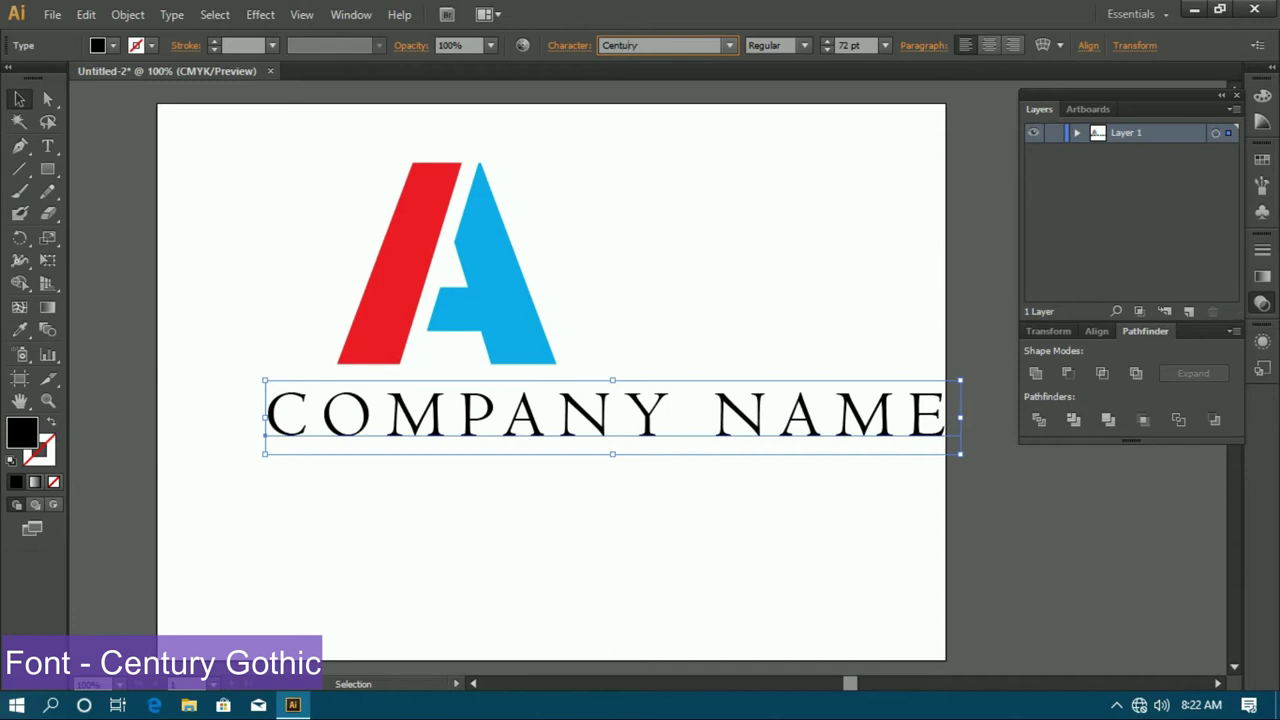
key(Return)
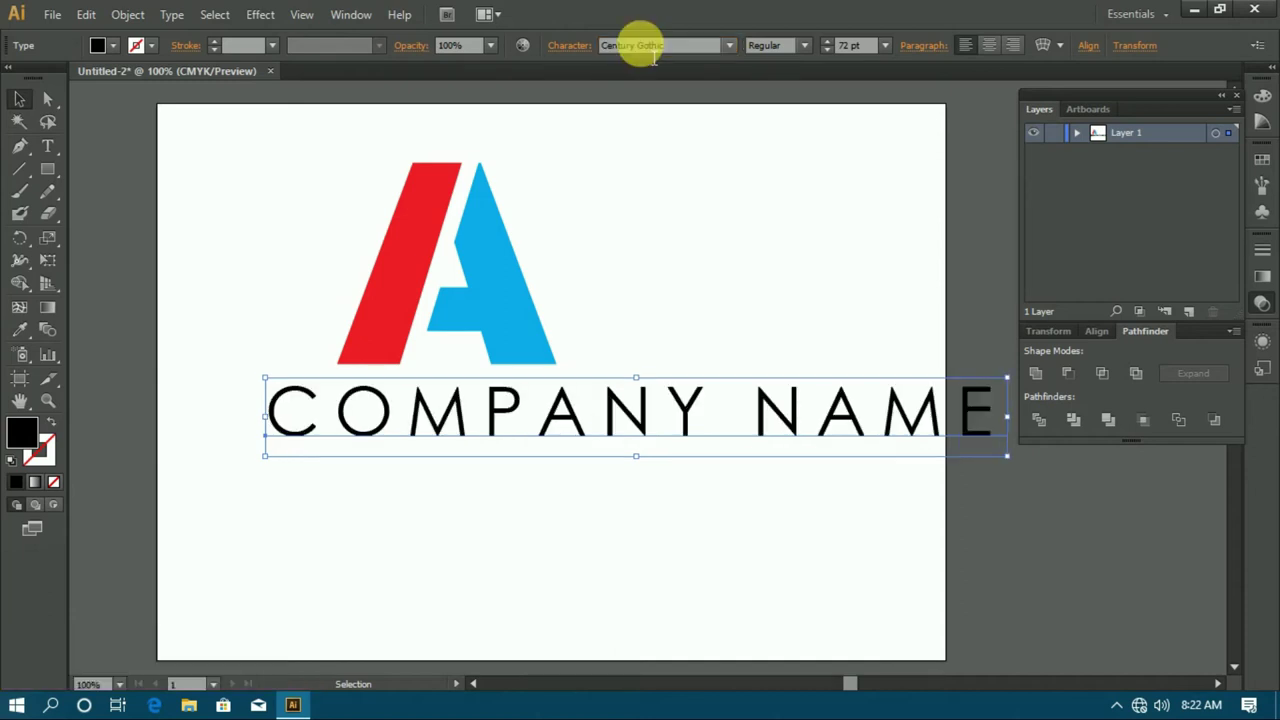
- Shrink COMPANY NAME from 60 to 48 to 36 pt and position it under the A
click(885, 45)
click(908, 358)
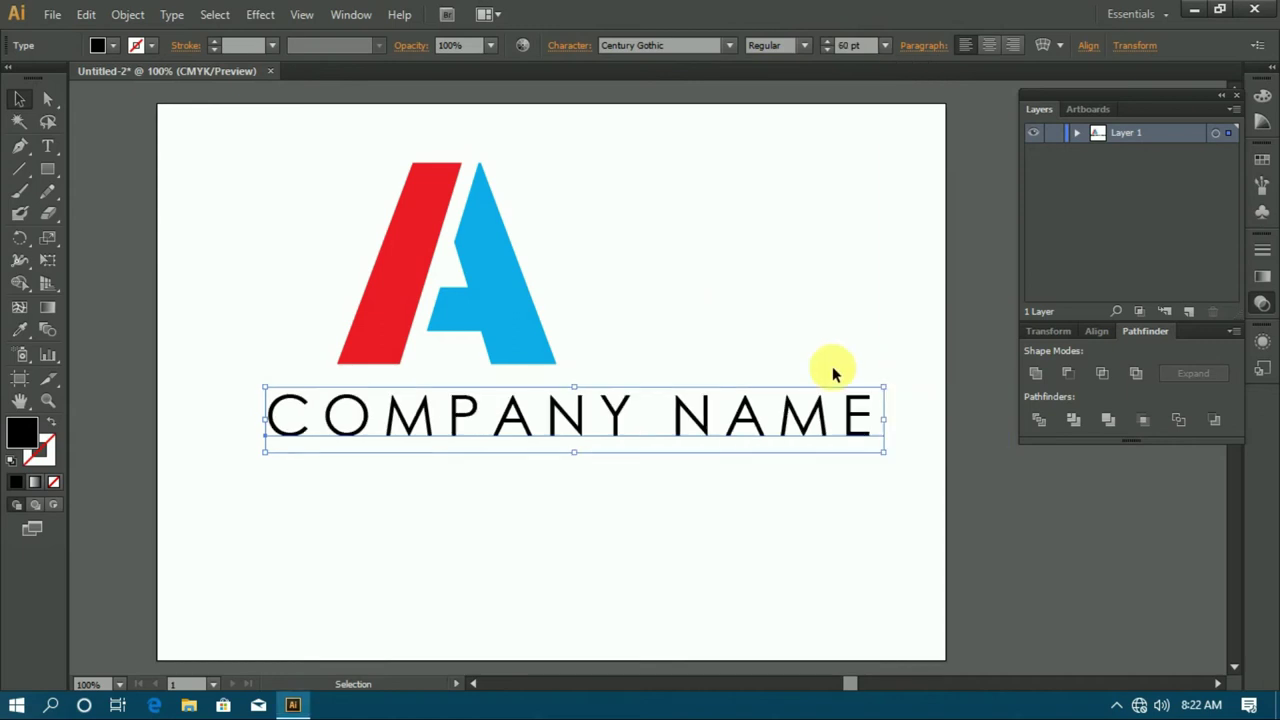
drag(522, 395, 447, 375)
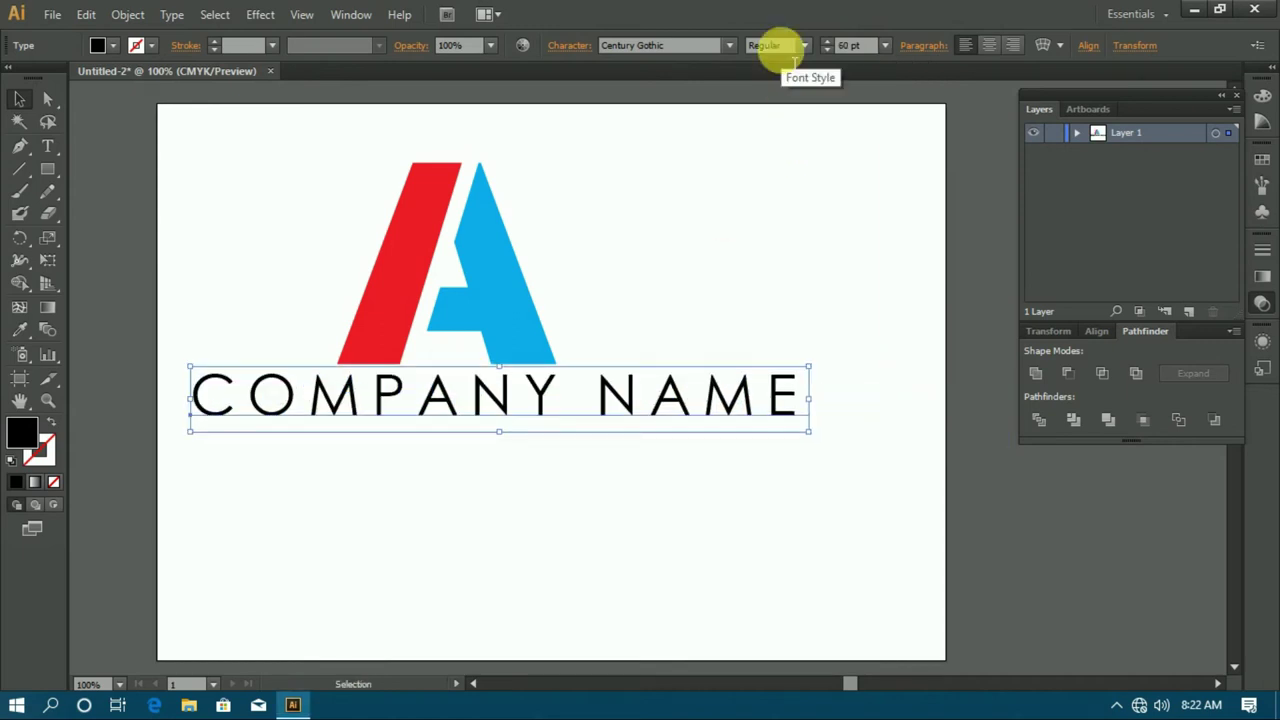
click(885, 45)
click(903, 337)
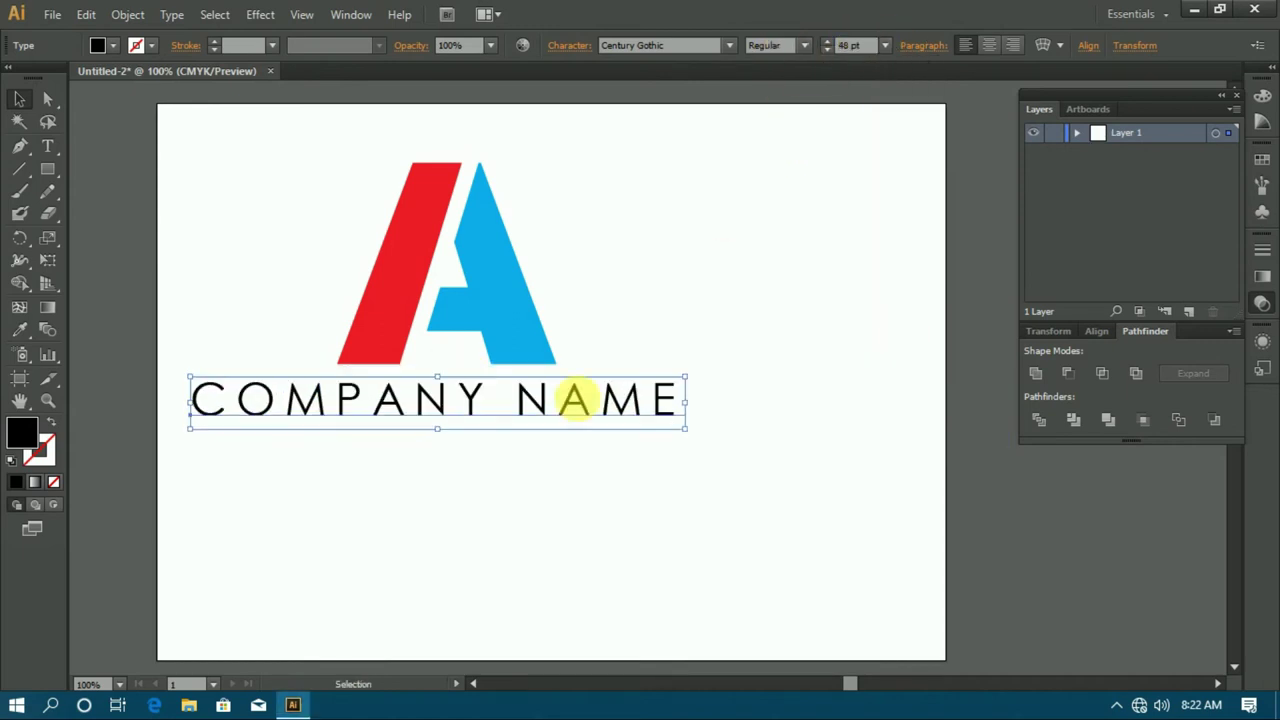
drag(405, 387, 420, 390)
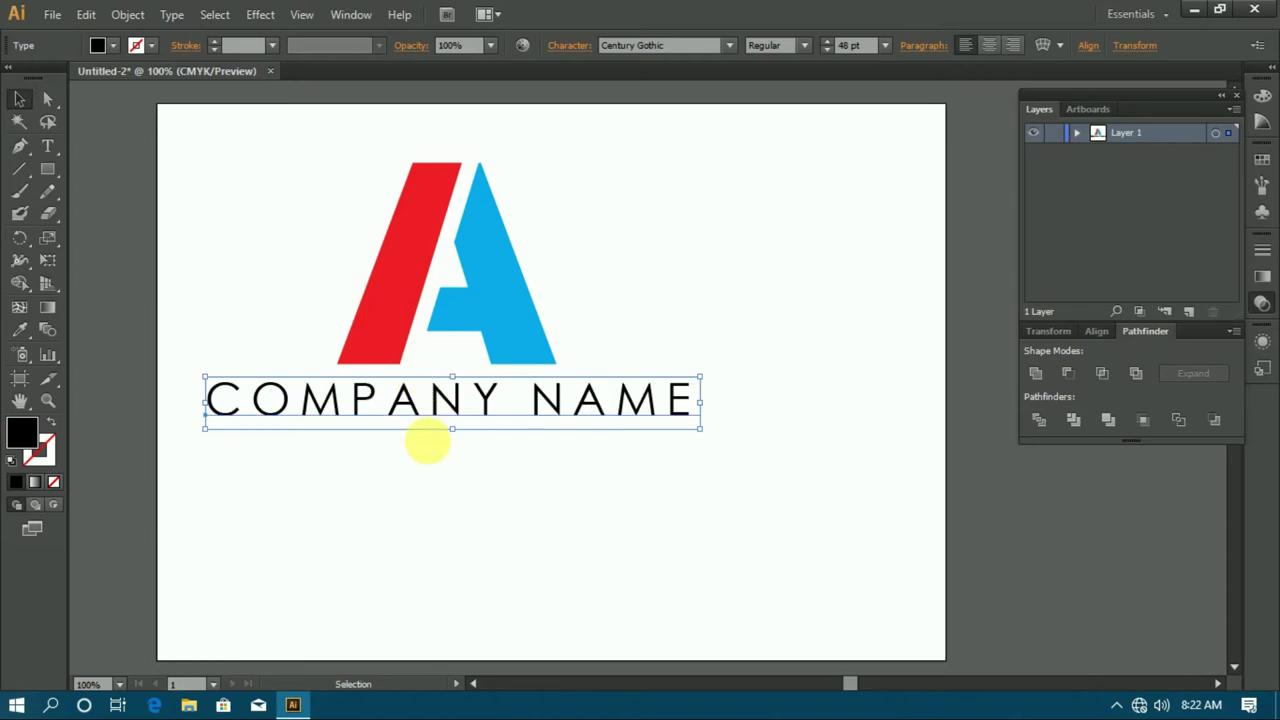
click(430, 452)
click(447, 412)
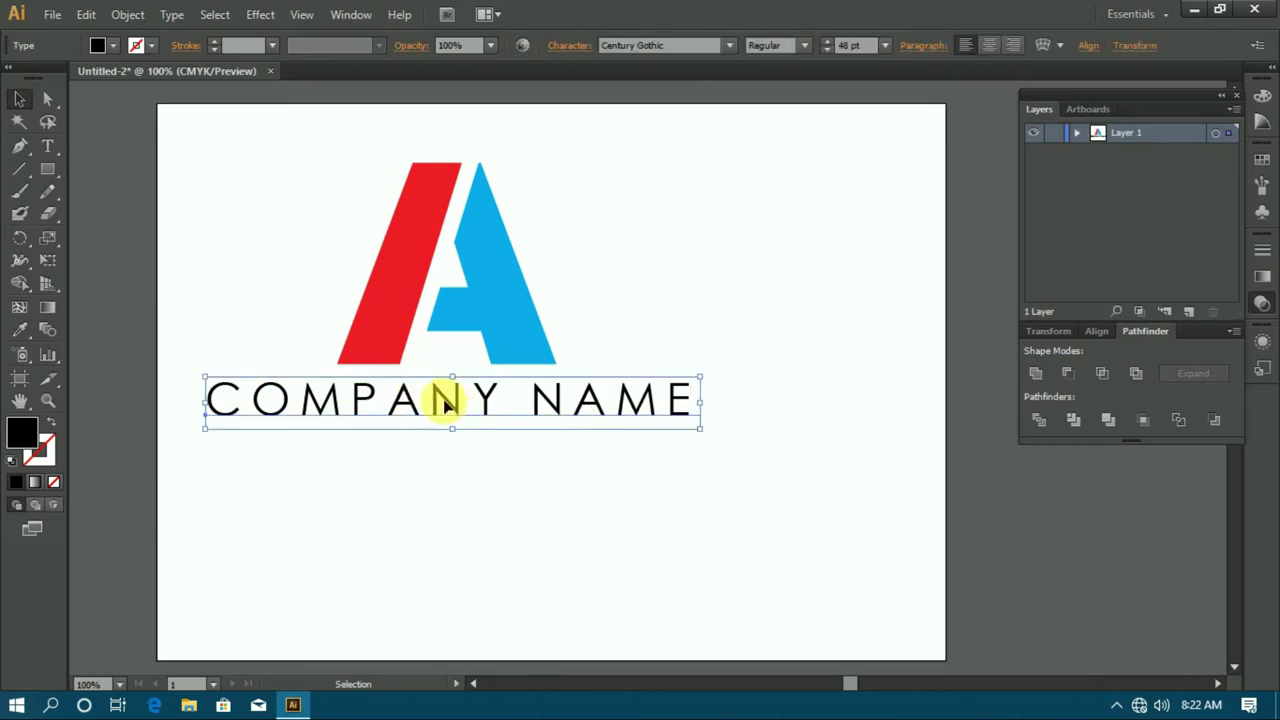
click(885, 45)
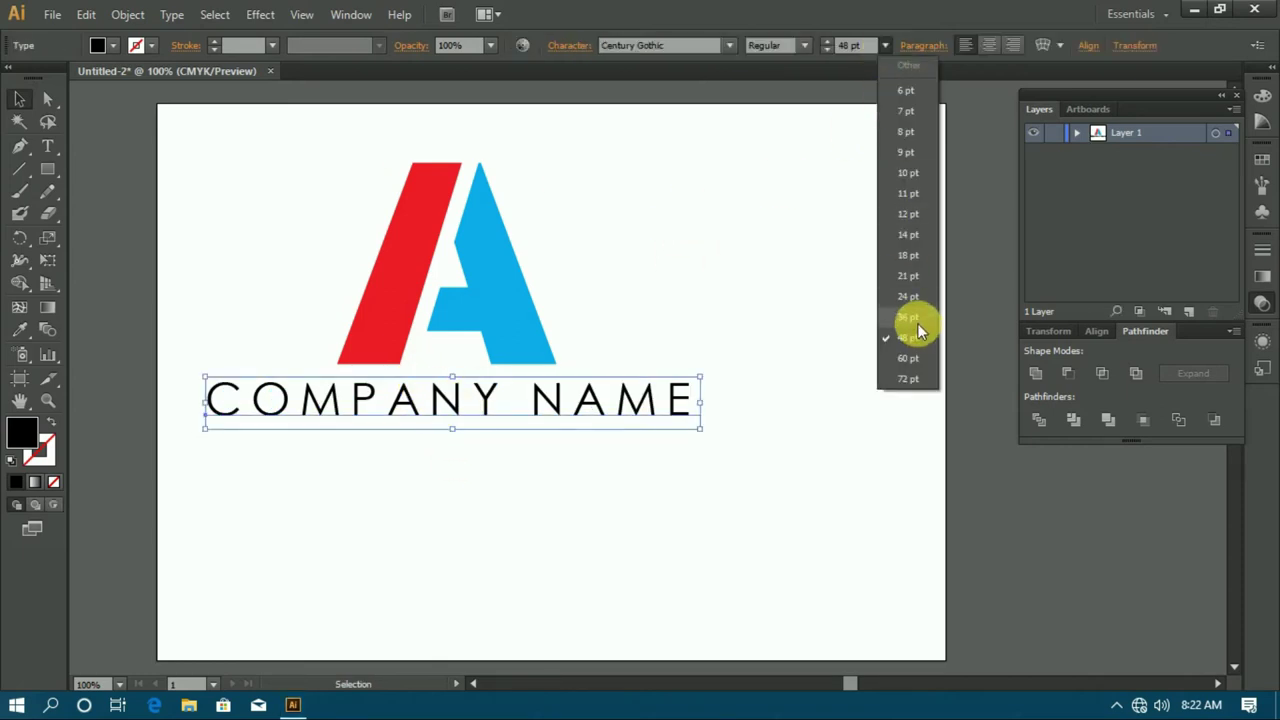
click(914, 320)
click(345, 385)
mouse_move(375, 395)
mouse_down()
mouse_move(414, 380)
mouse_move(420, 407)
mouse_up()
- Select the A and text together, move them up-left, and group them
click(451, 463)
click(423, 434)
drag(277, 126, 583, 451)
drag(524, 305, 459, 264)
right_click(459, 264)
click(495, 349)
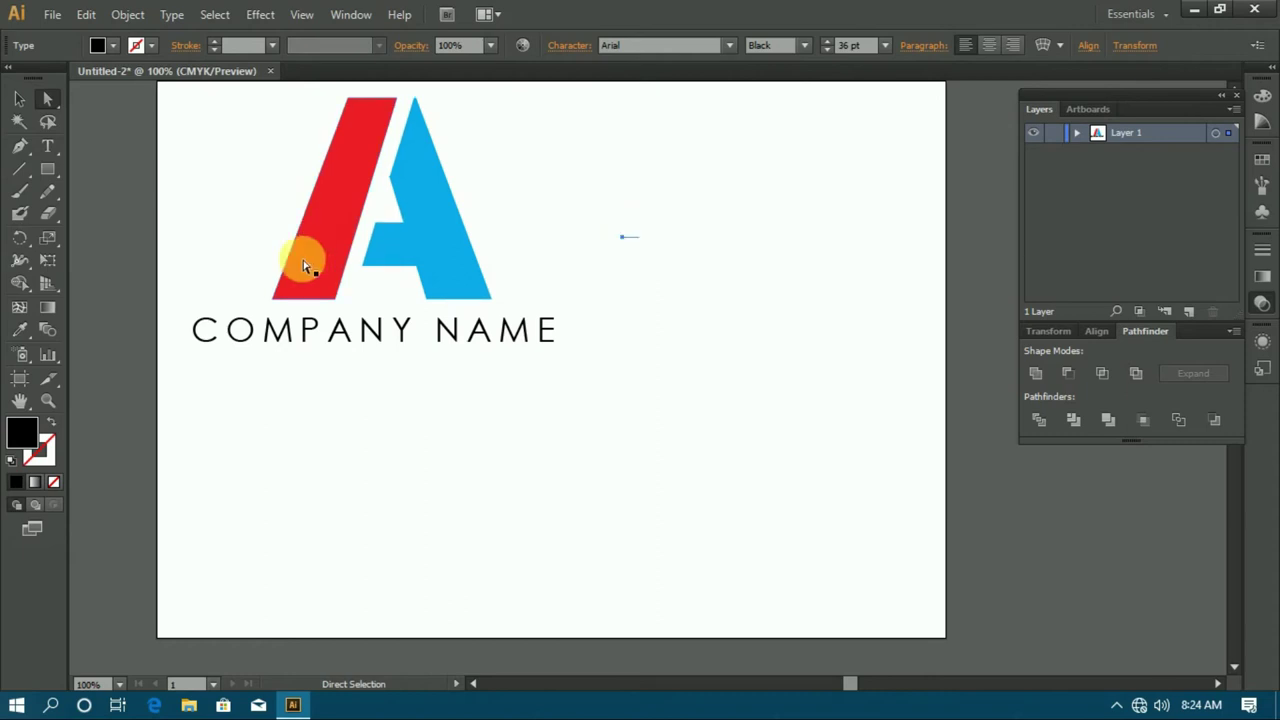
- Type a second letter A right of the logo and size it to 300 pt
click(46, 147)
click(634, 234)
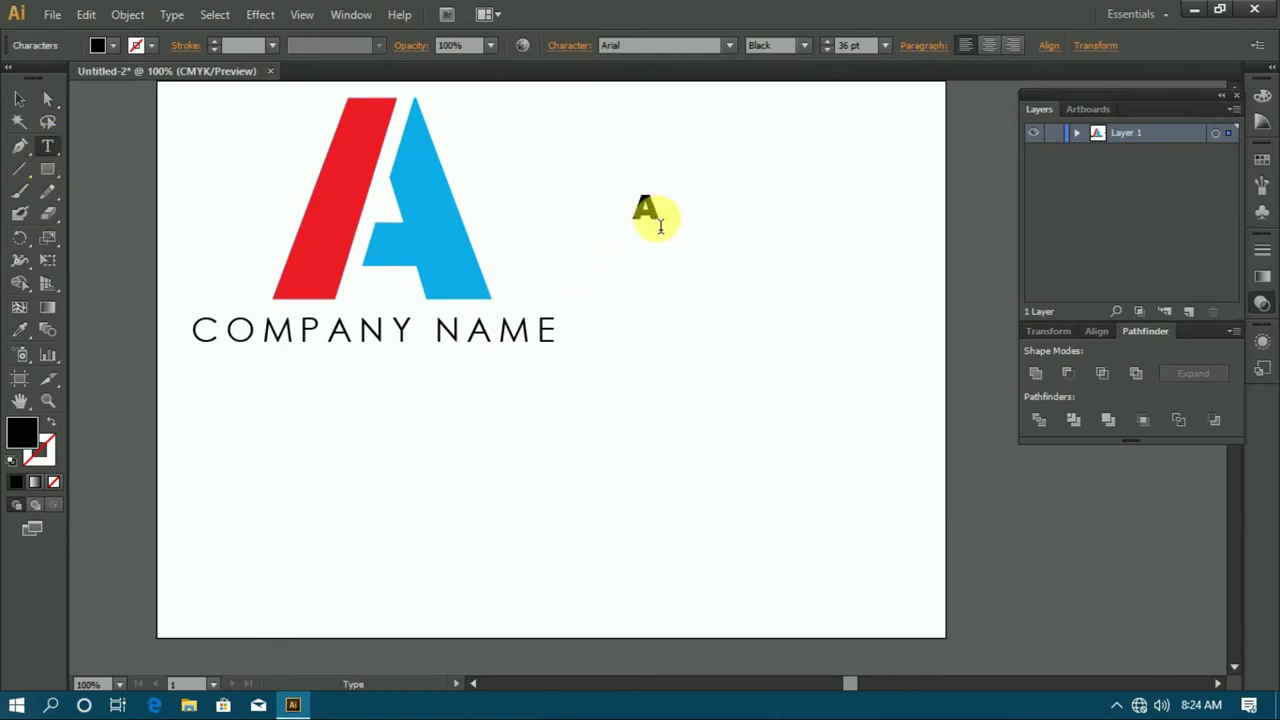
click(853, 48)
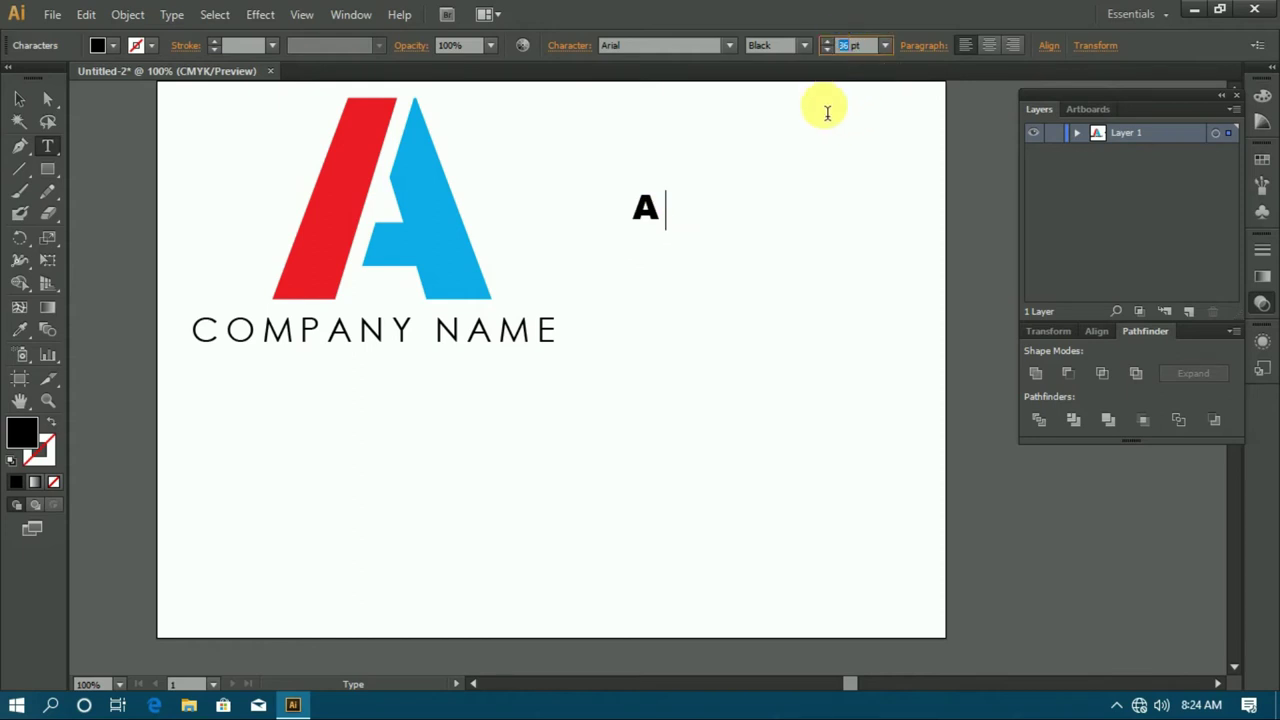
text(2)
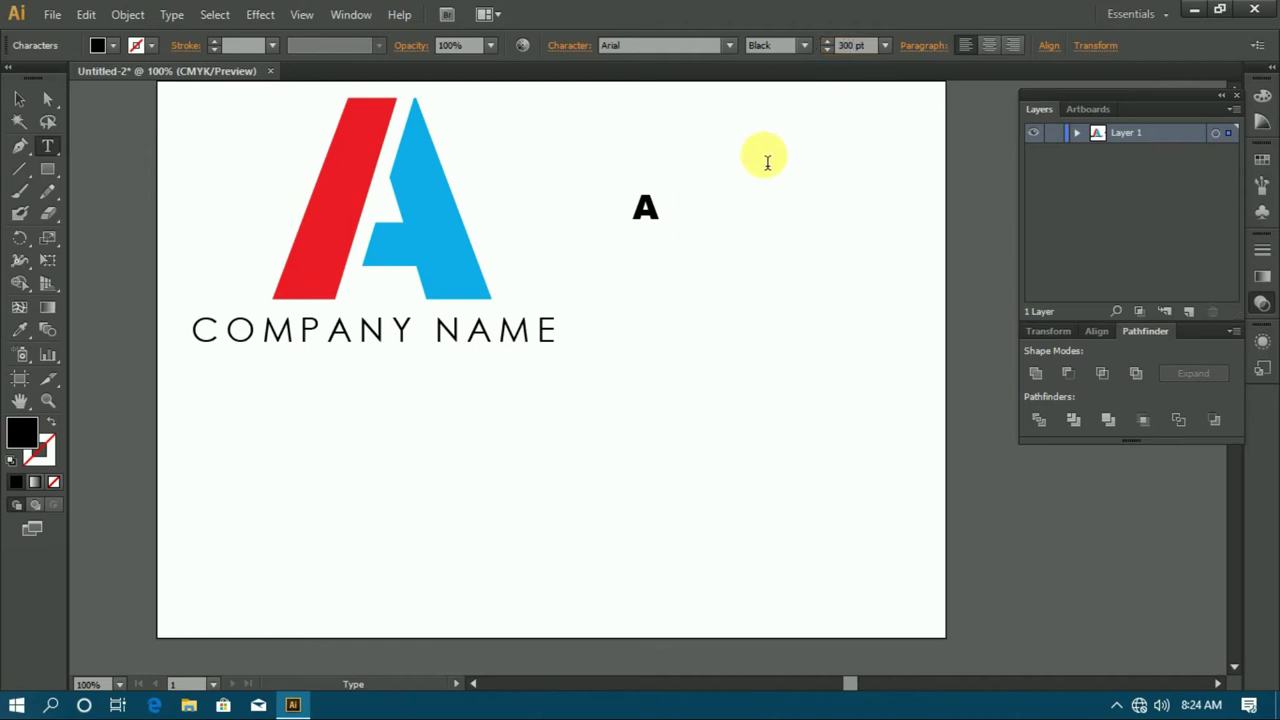
drag(662, 208, 589, 223)
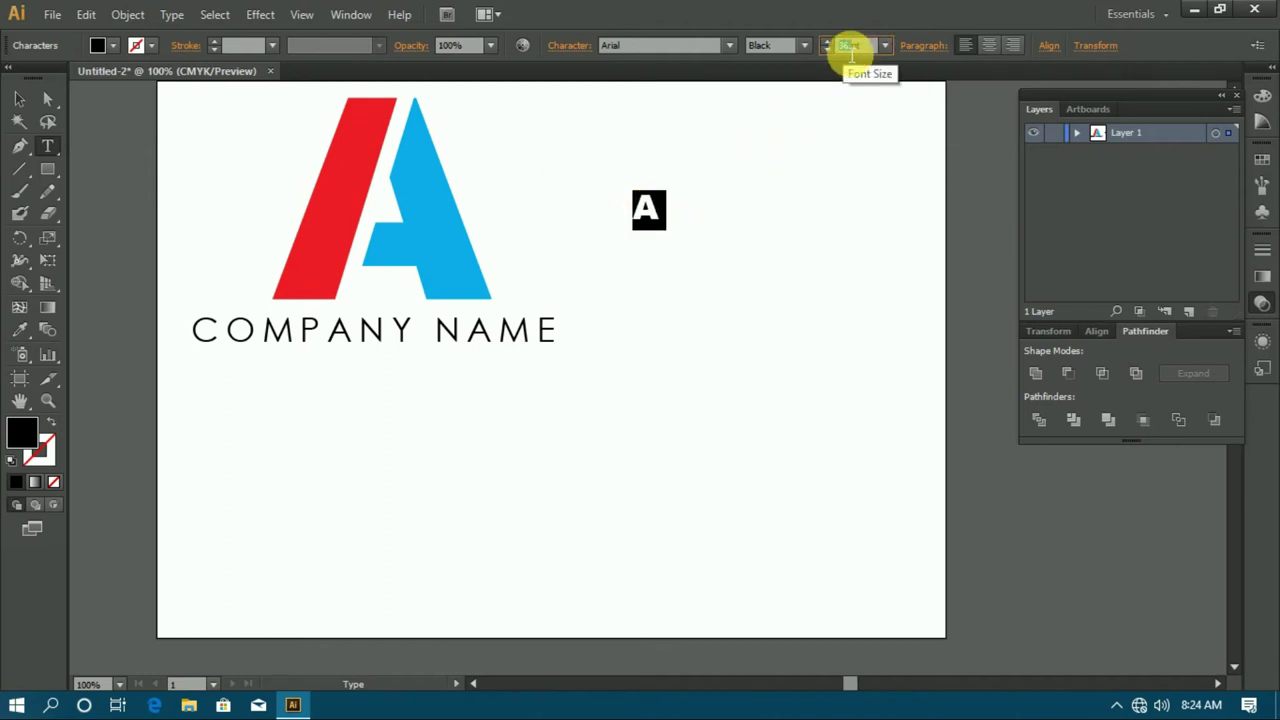
text(300)
key(Return)
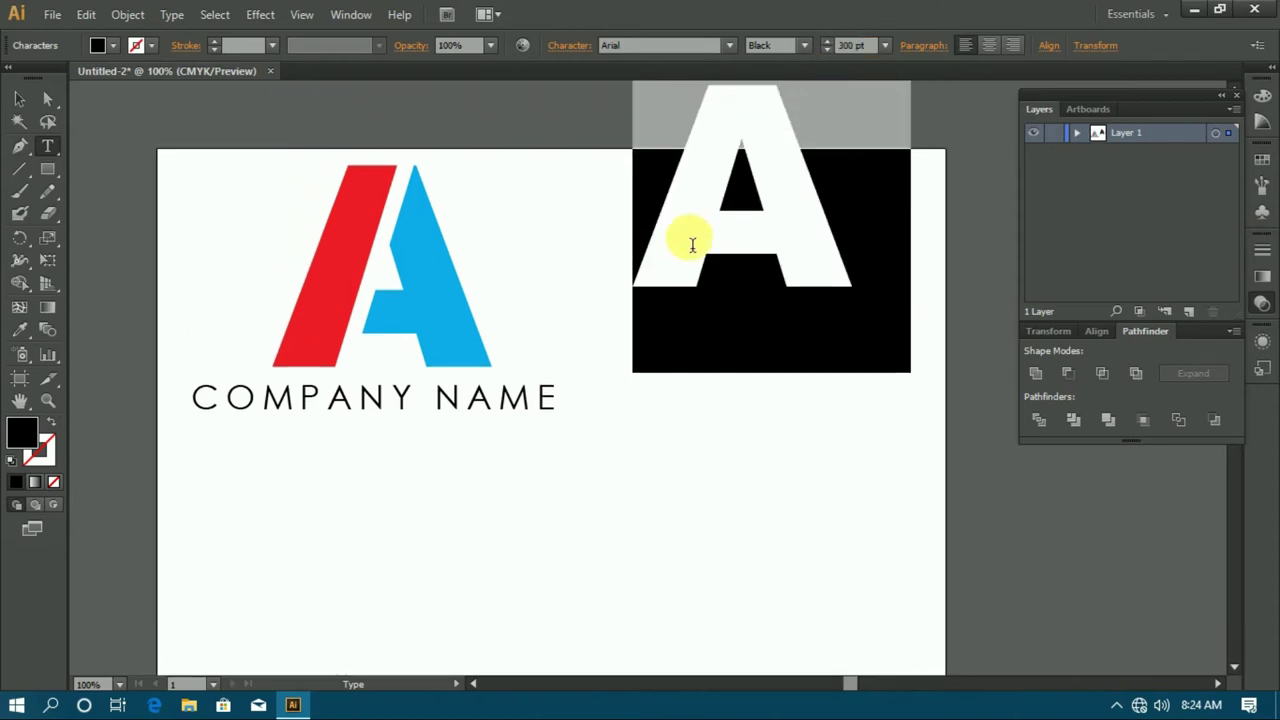
- Position the big A beside the logo and draw a thin rectangle below it
click(19, 99)
scroll(264, 180, down, 2)
drag(640, 180, 623, 428)
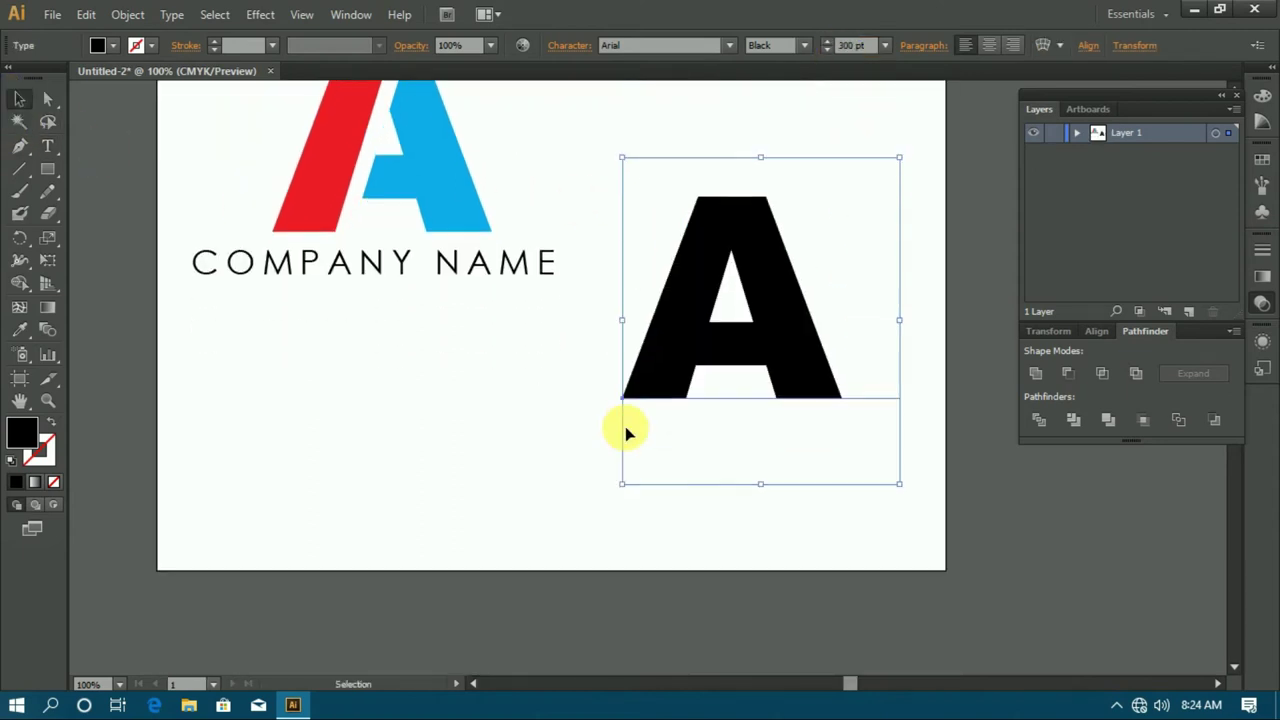
scroll(623, 428, up, 1)
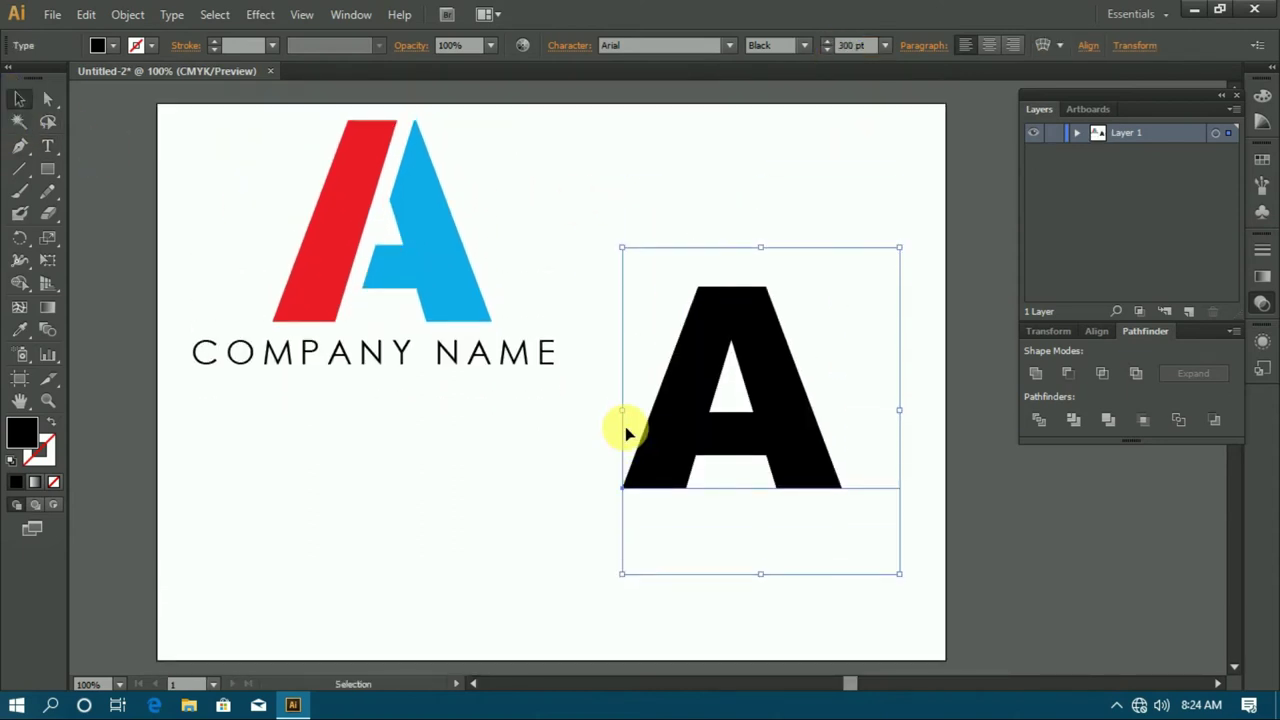
drag(700, 380, 685, 347)
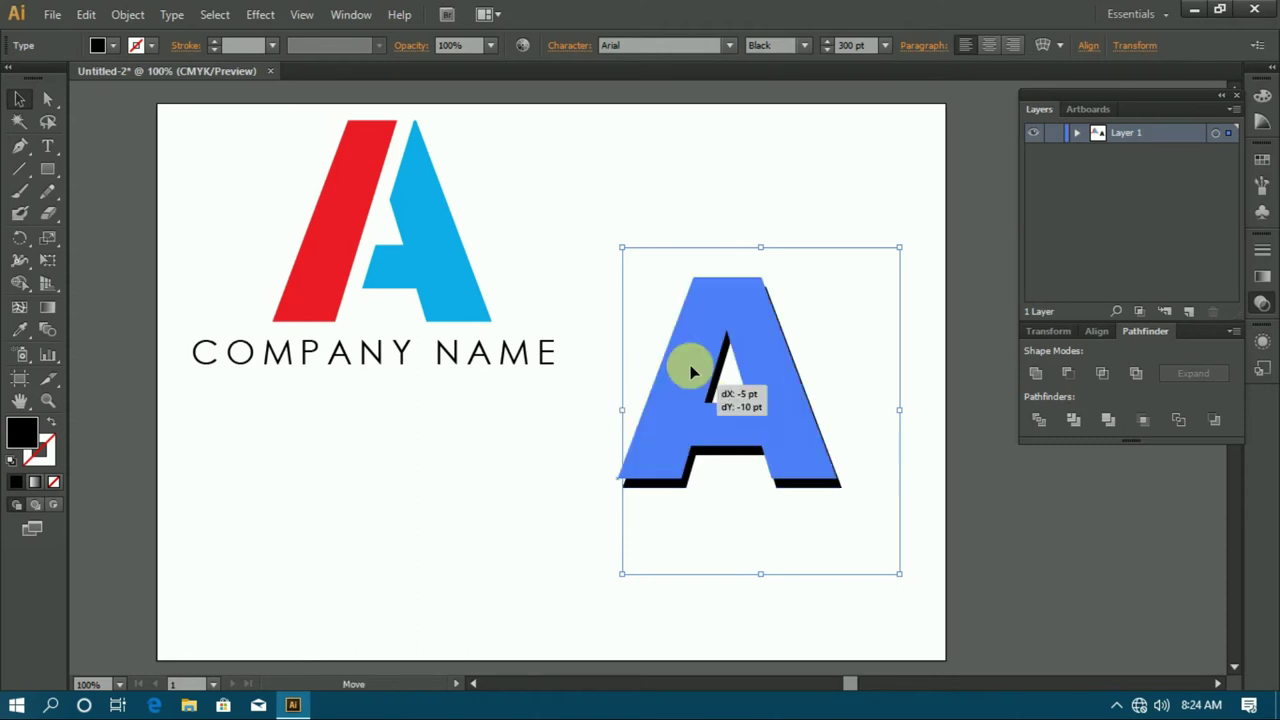
click(713, 566)
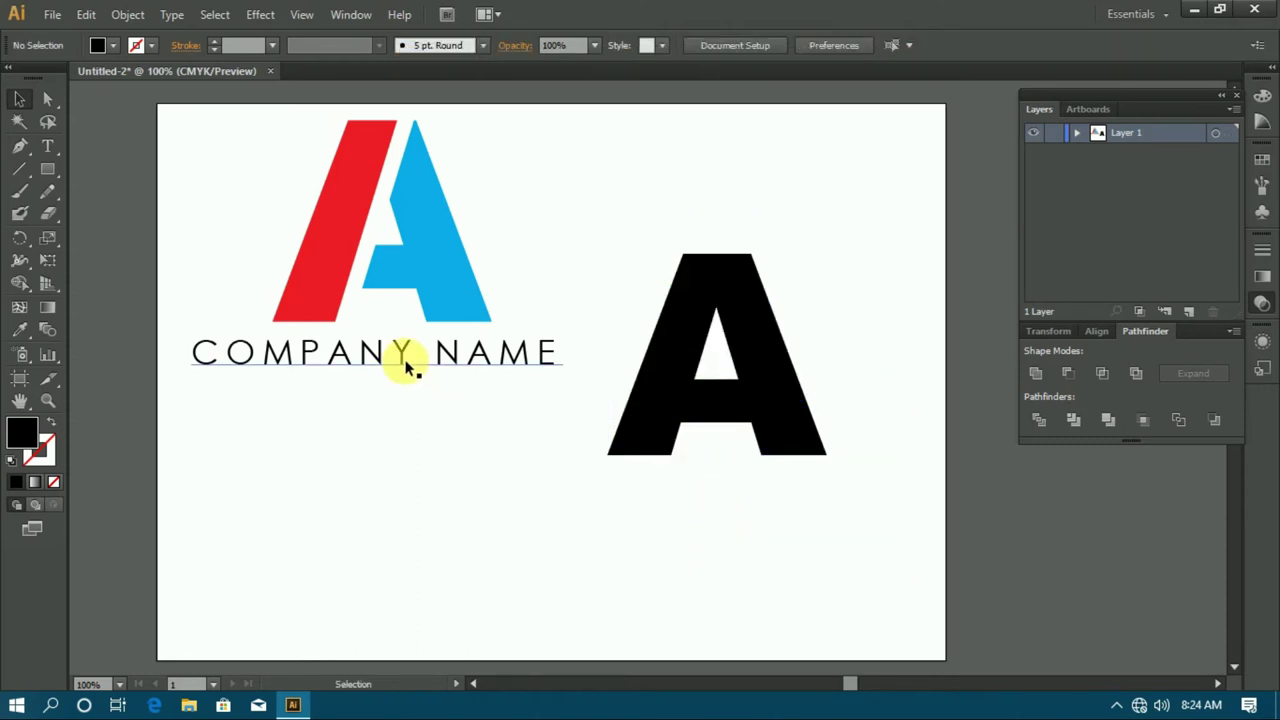
drag(397, 540, 537, 555)
- Give the rectangle a green fill and black 1 pt outline and move it under the A
click(151, 45)
click(51, 77)
click(113, 45)
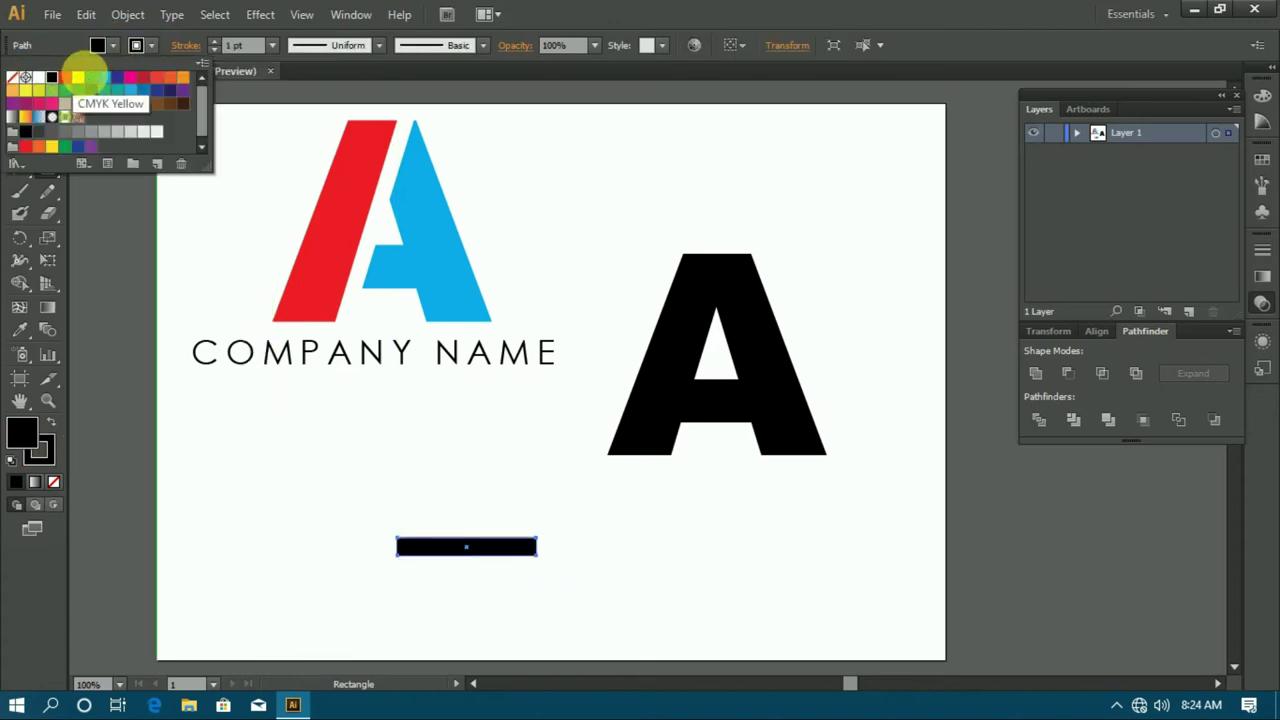
click(90, 77)
key(Escape)
key(v)
drag(411, 556, 629, 538)
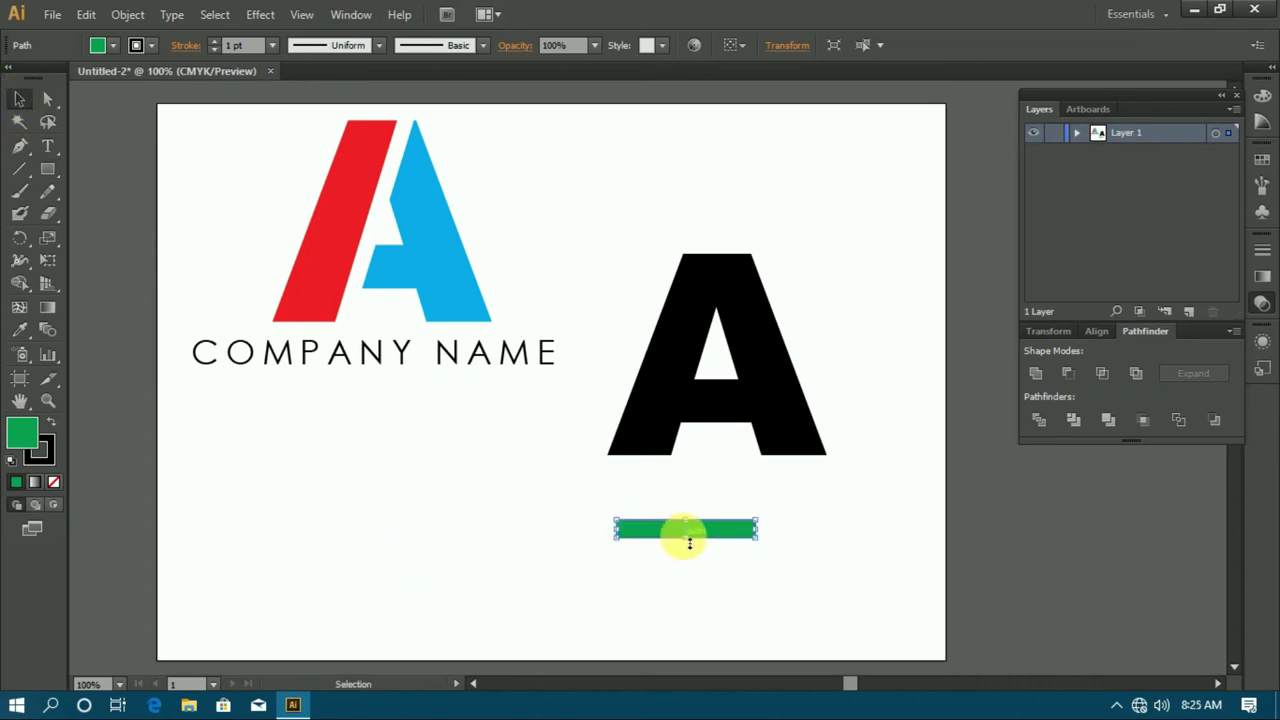
- Thin and shorten the green bar and lay it across the A's lower right leg
key(ctrl+equal)
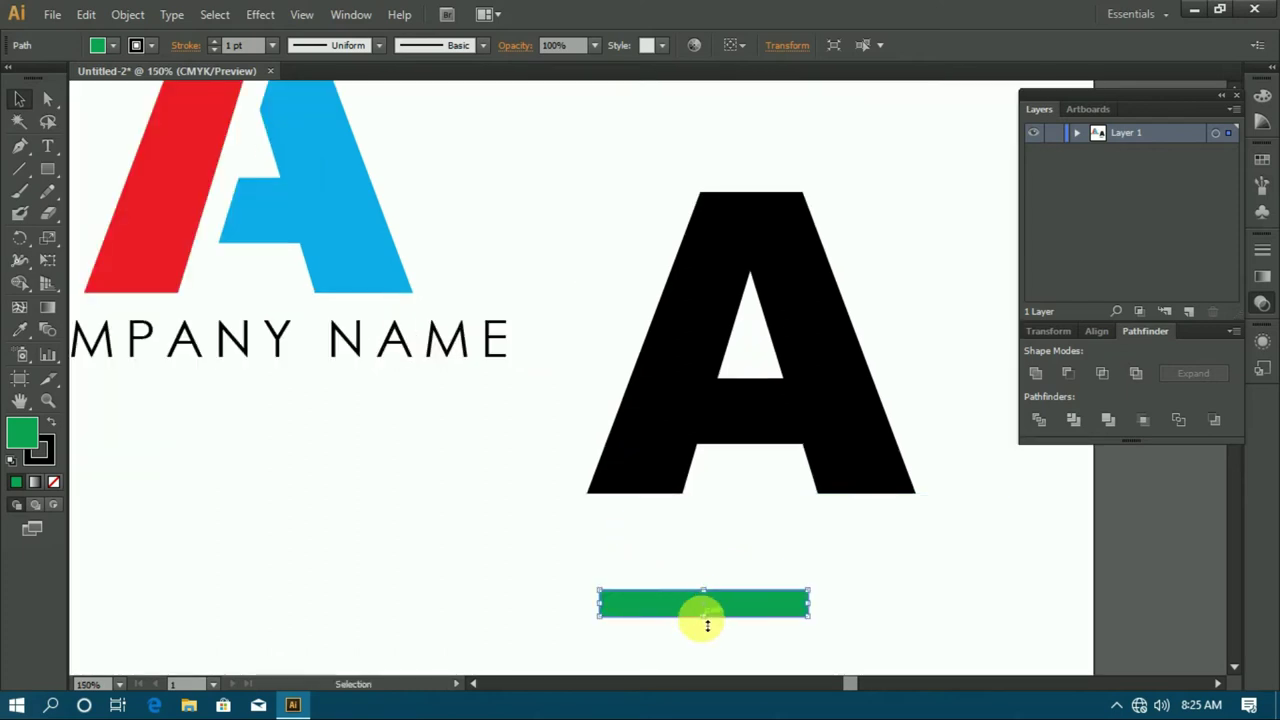
mouse_move(707, 618)
mouse_down()
mouse_move(663, 604)
mouse_move(680, 567)
mouse_up()
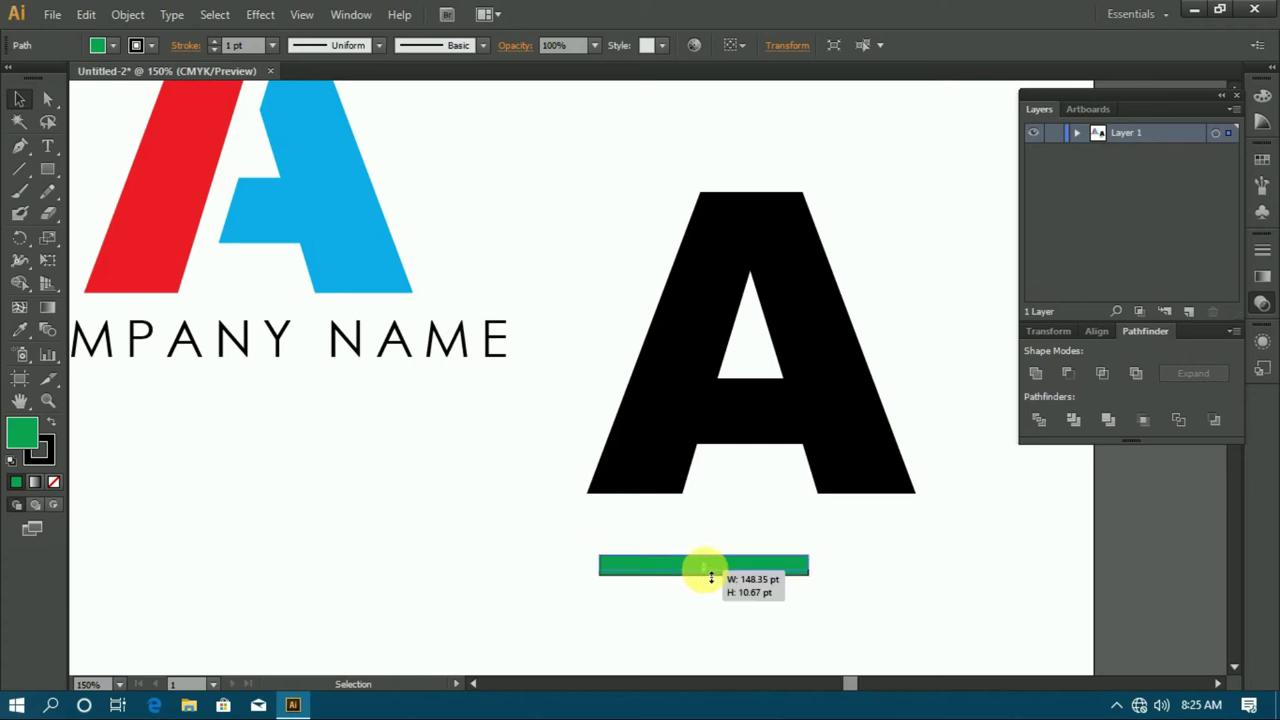
drag(711, 577, 711, 569)
drag(812, 569, 782, 566)
drag(675, 563, 838, 454)
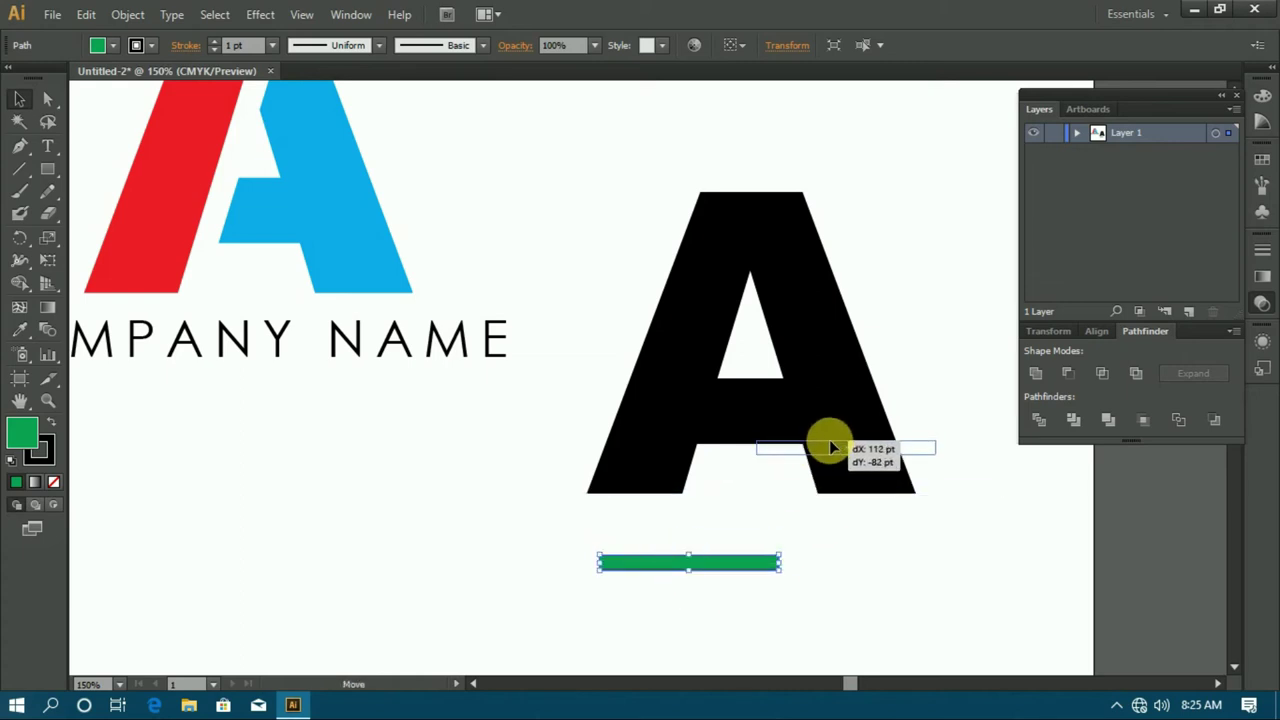
drag(840, 453, 840, 452)
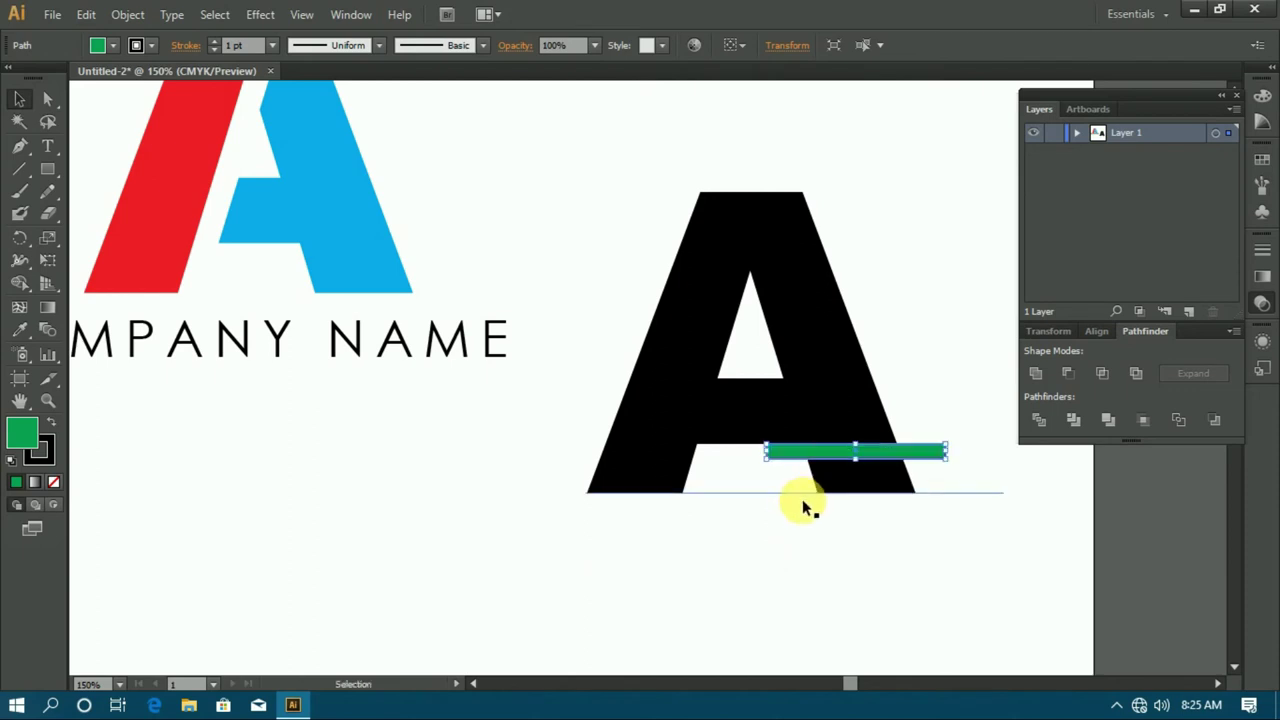
scroll(800, 505, up, 1)
click(795, 521)
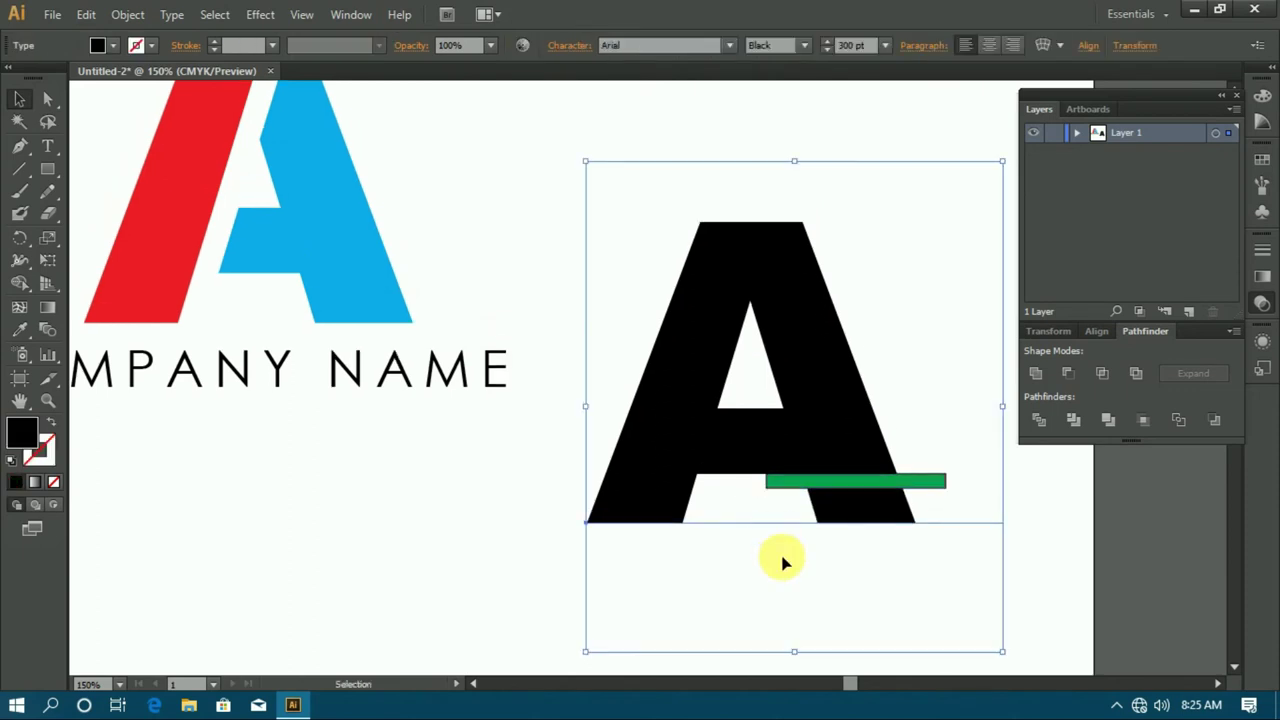
- Alt-drag two green bar copies across the A's left side, mid-height and near the top
click(798, 539)
click(785, 486)
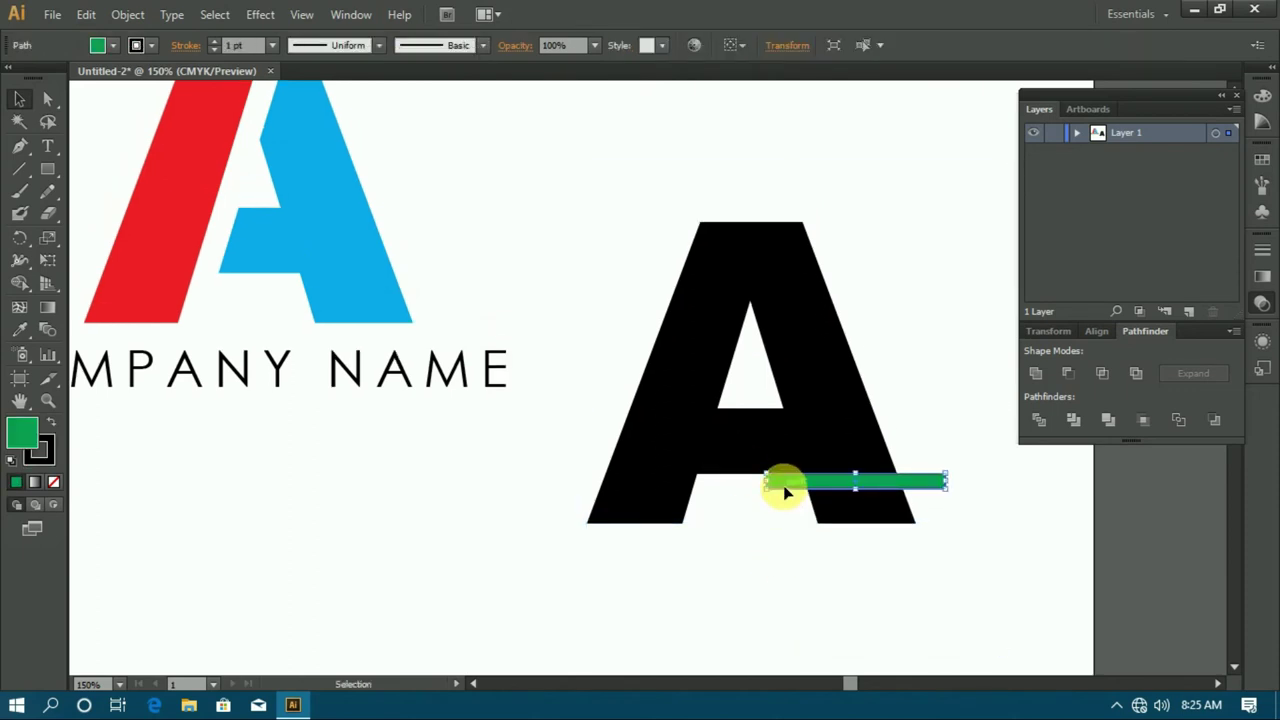
alt+drag(785, 490, 592, 409)
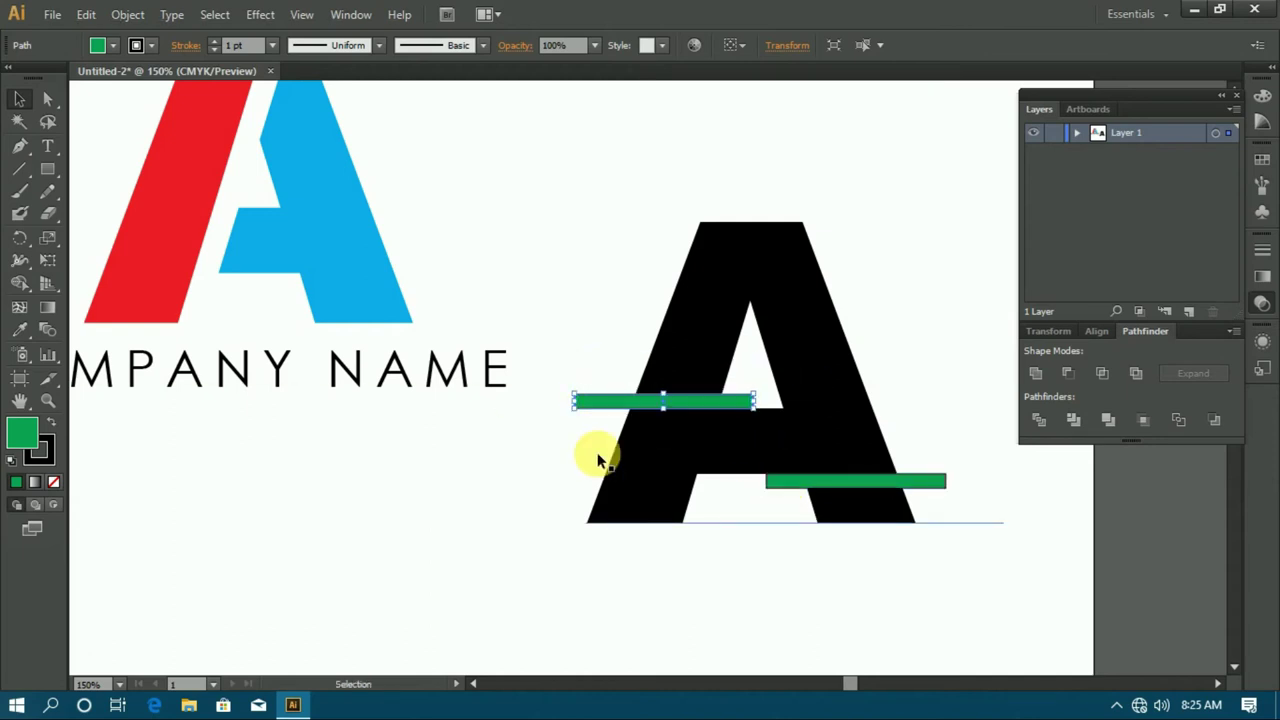
mouse_move(616, 401)
alt+mouse_down()
mouse_move(621, 317)
mouse_move(610, 314)
alt+mouse_up()
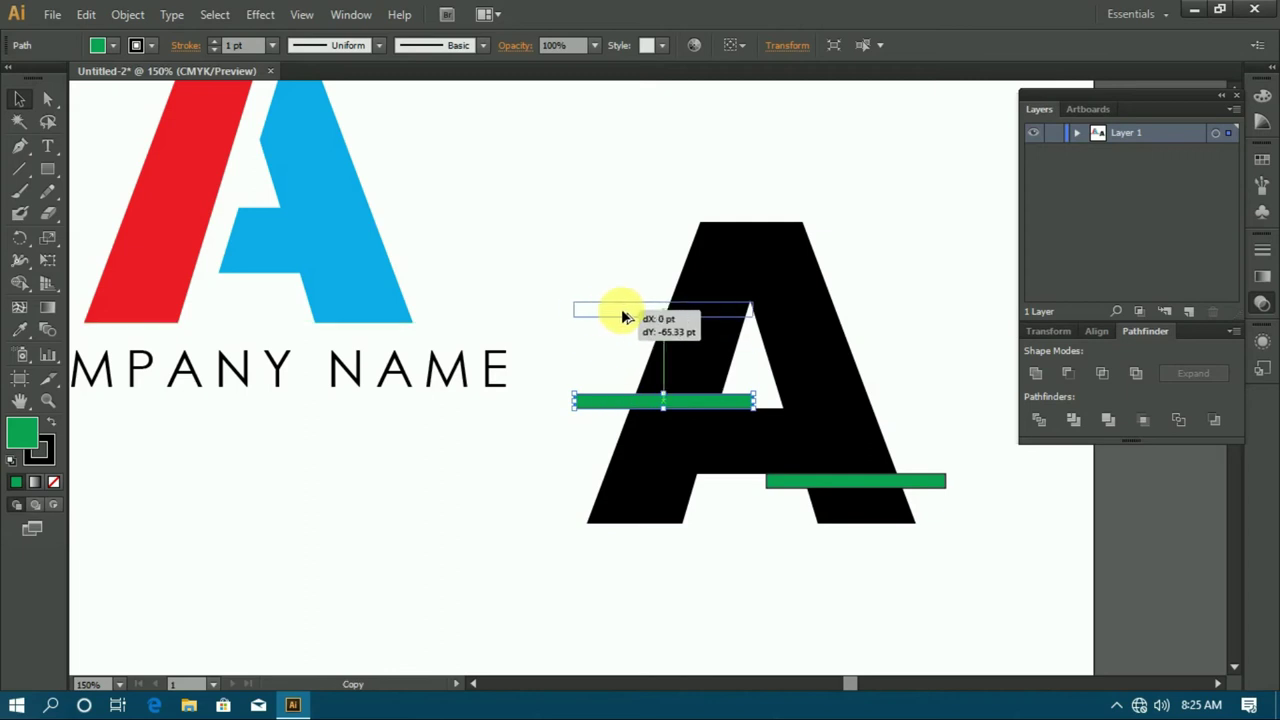
drag(623, 317, 622, 316)
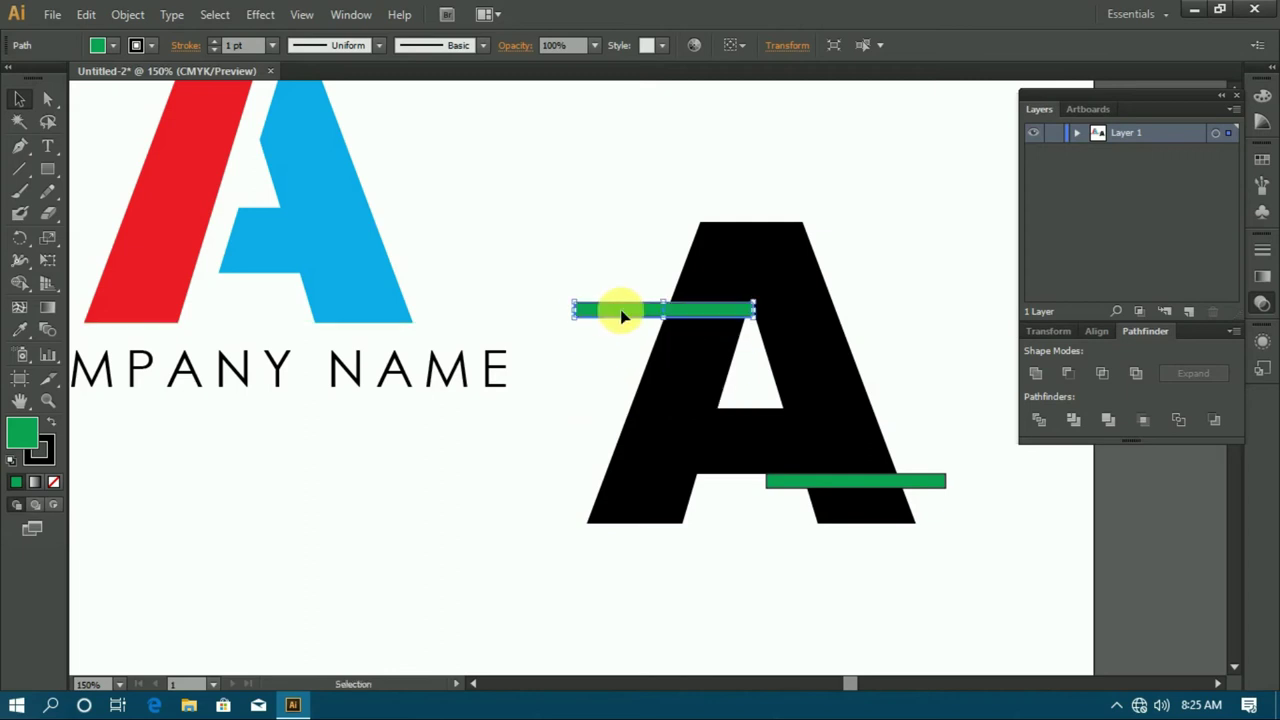
key(ctrl+z)
alt+drag(640, 404, 642, 322)
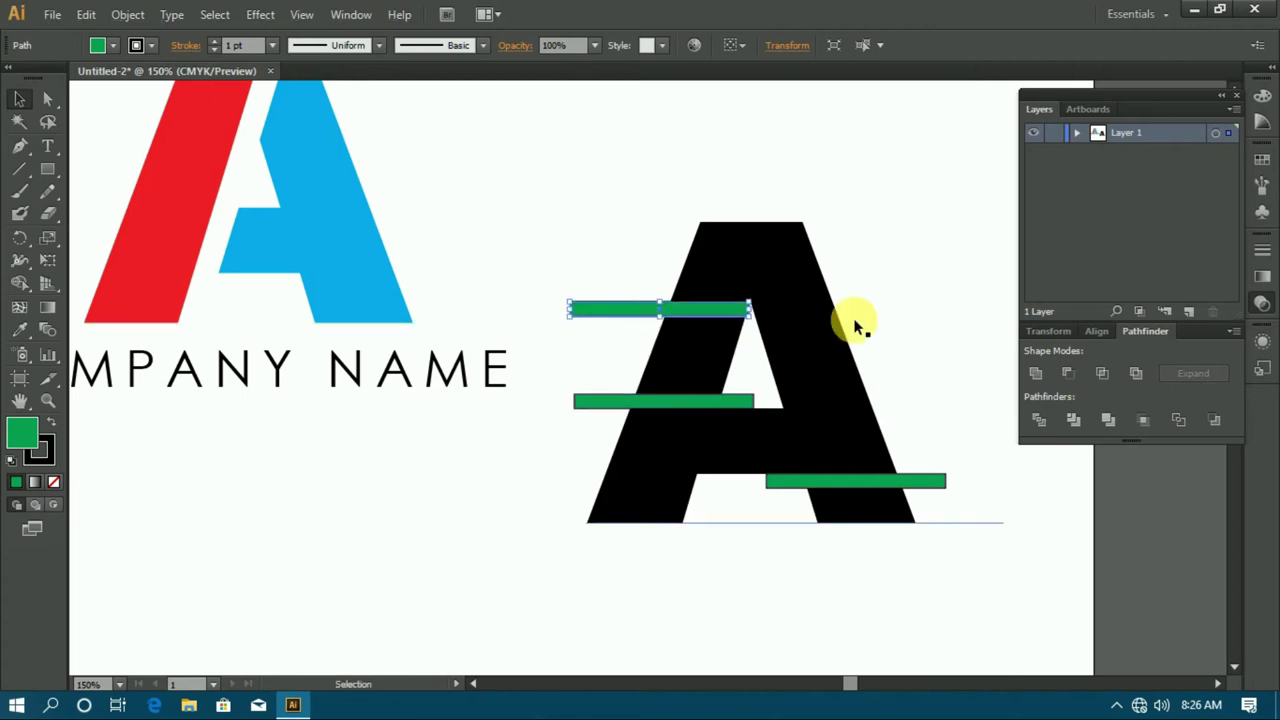
- Convert the second A letter to outlines
click(820, 330)
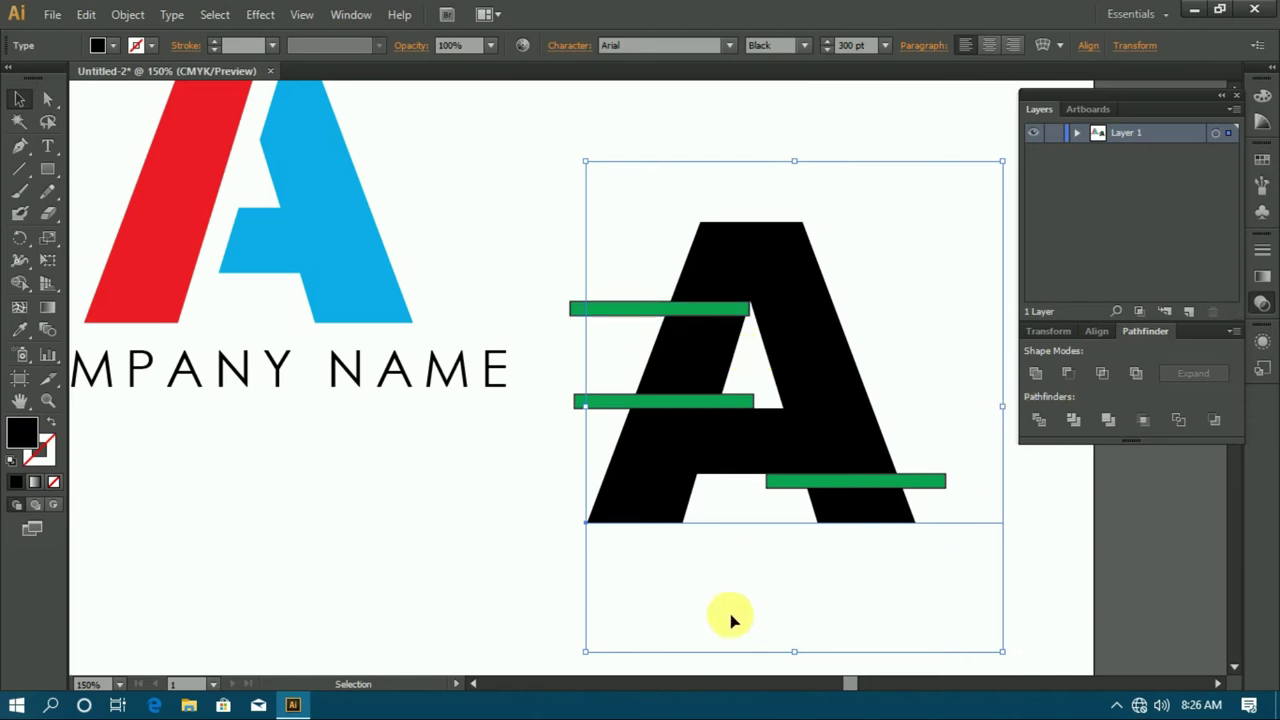
drag(534, 209, 966, 606)
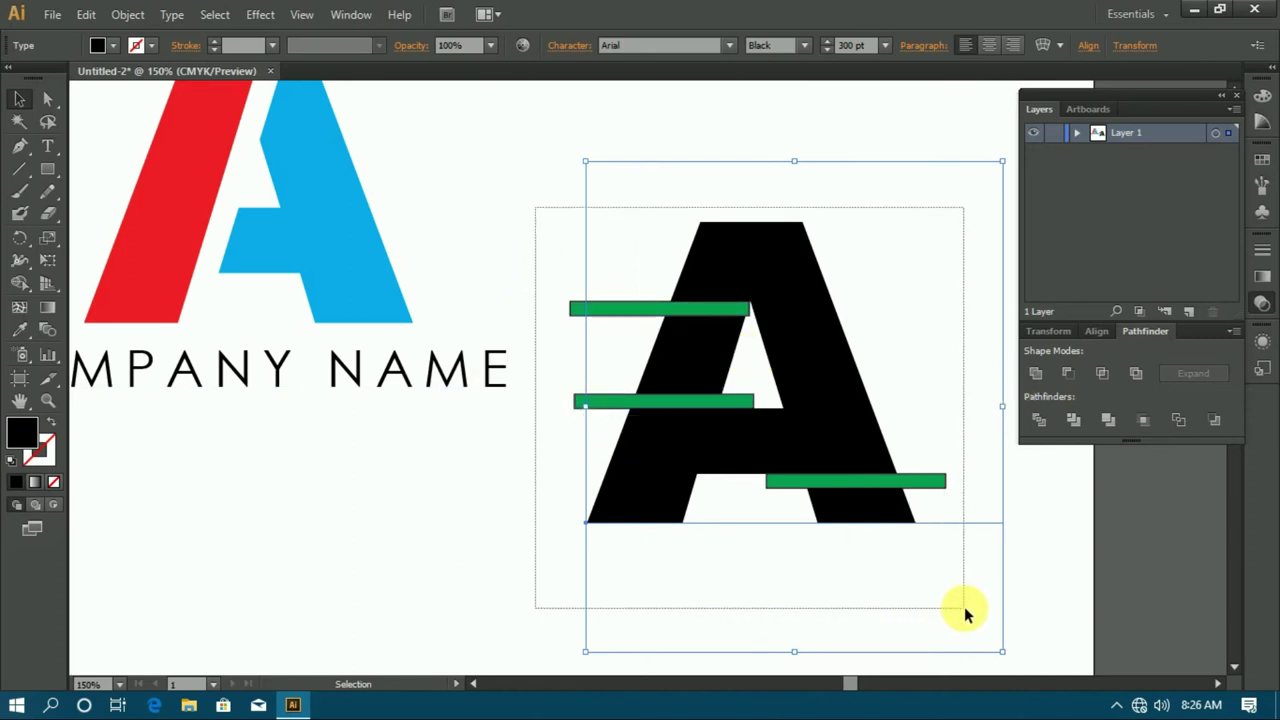
right_click(716, 456)
click(709, 578)
click(636, 586)
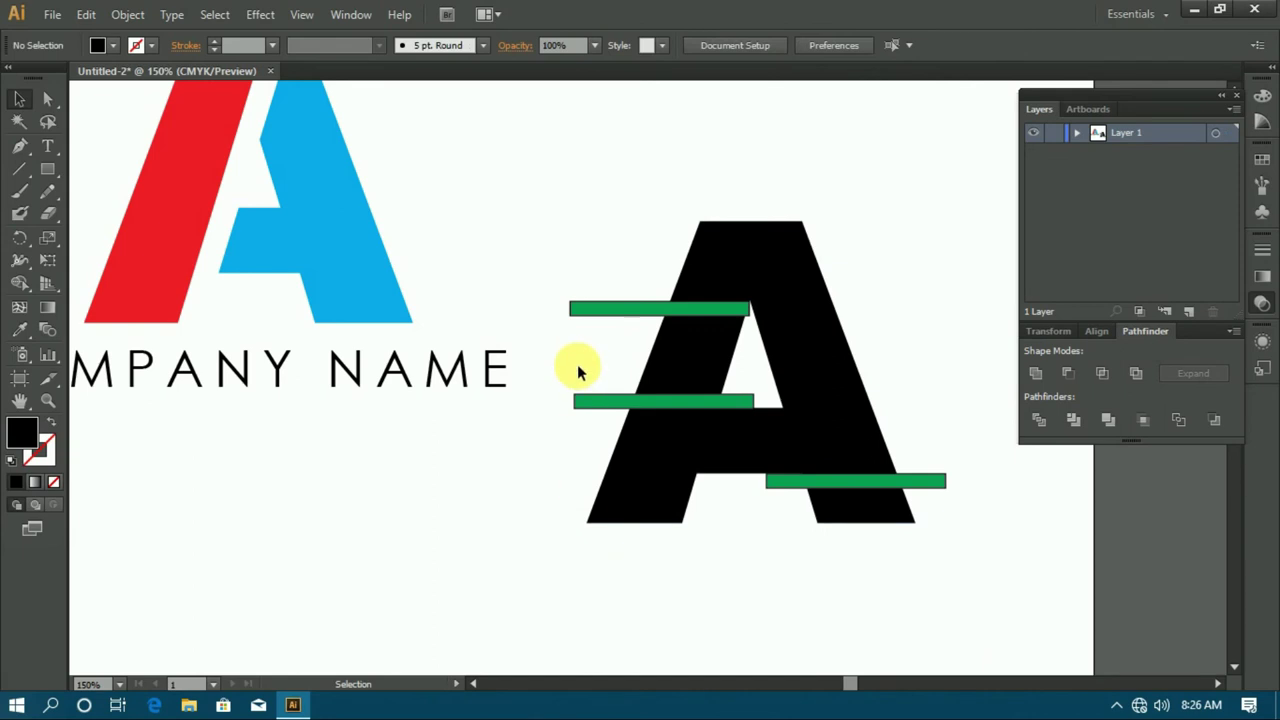
click(22, 260)
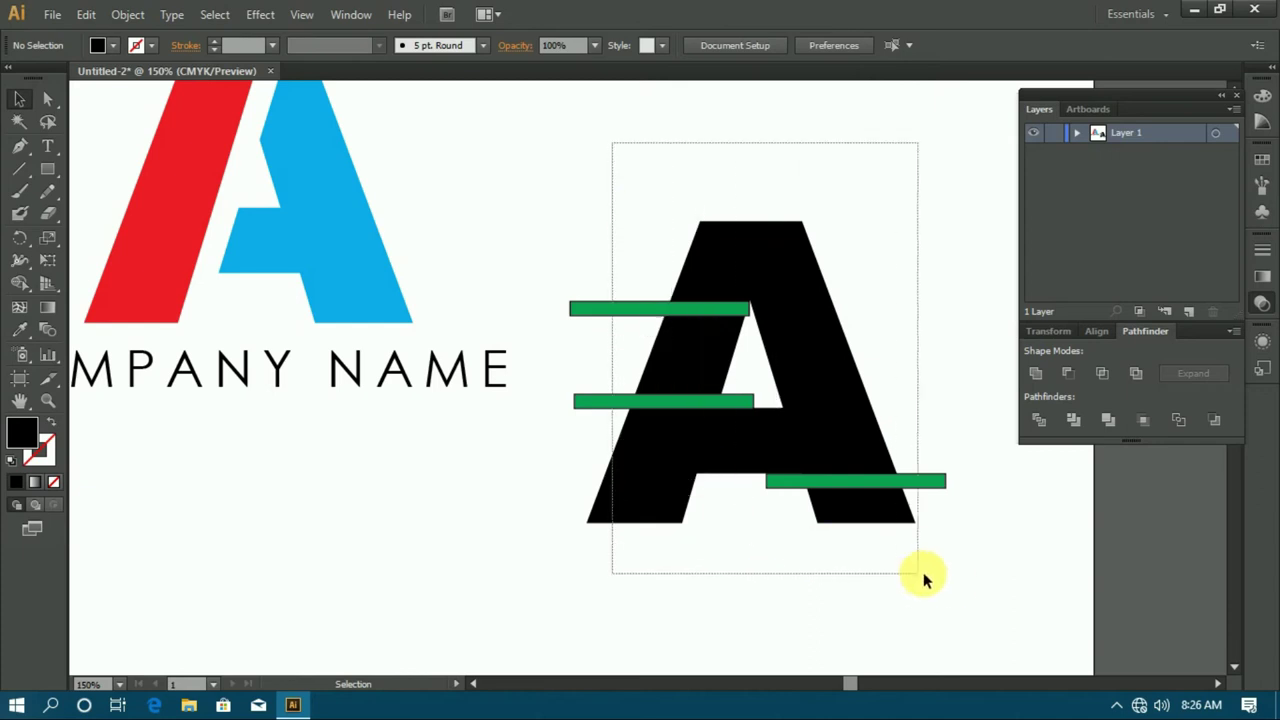
- Subtract the three green bars from the A with Minus Front and ungroup the pieces
drag(681, 390, 953, 582)
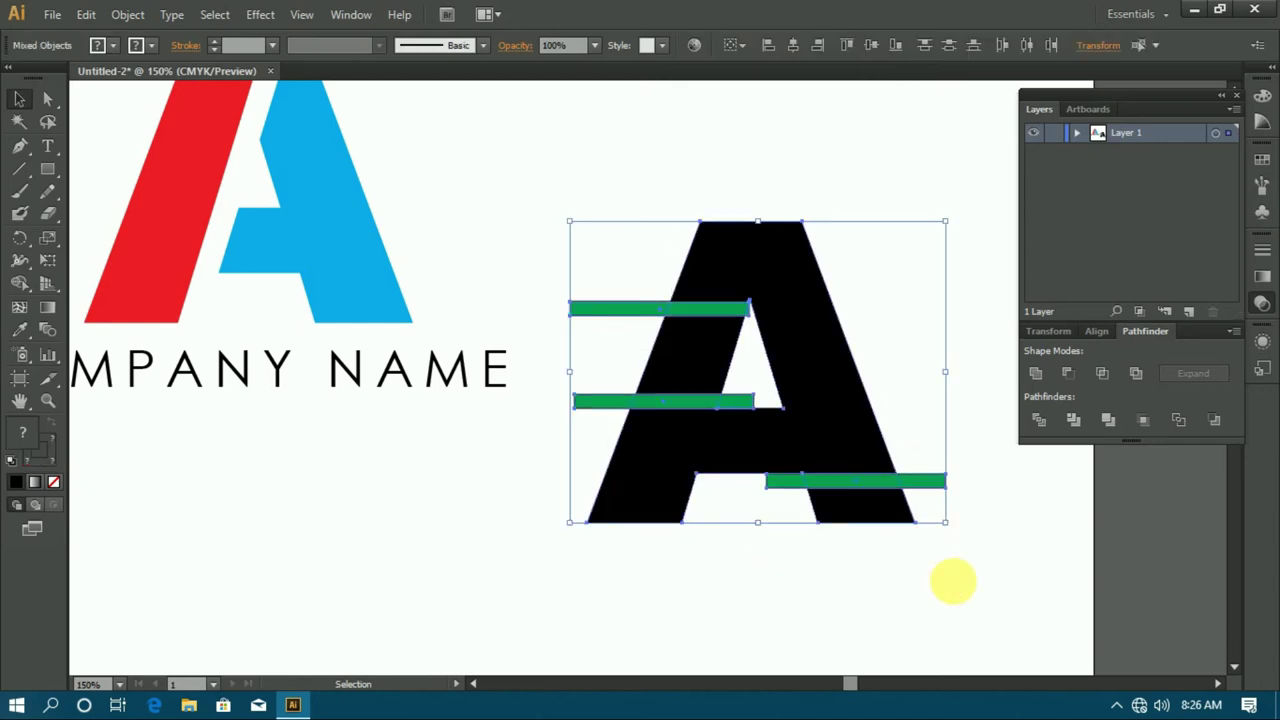
click(1067, 373)
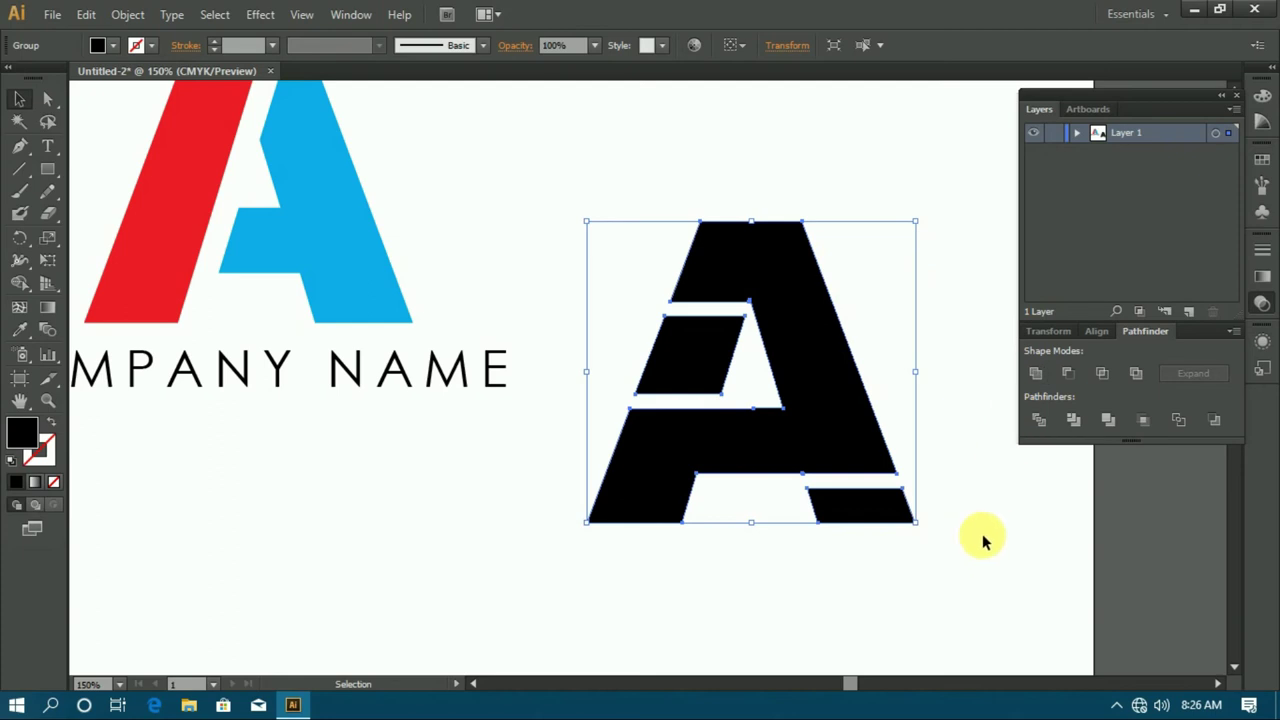
click(960, 560)
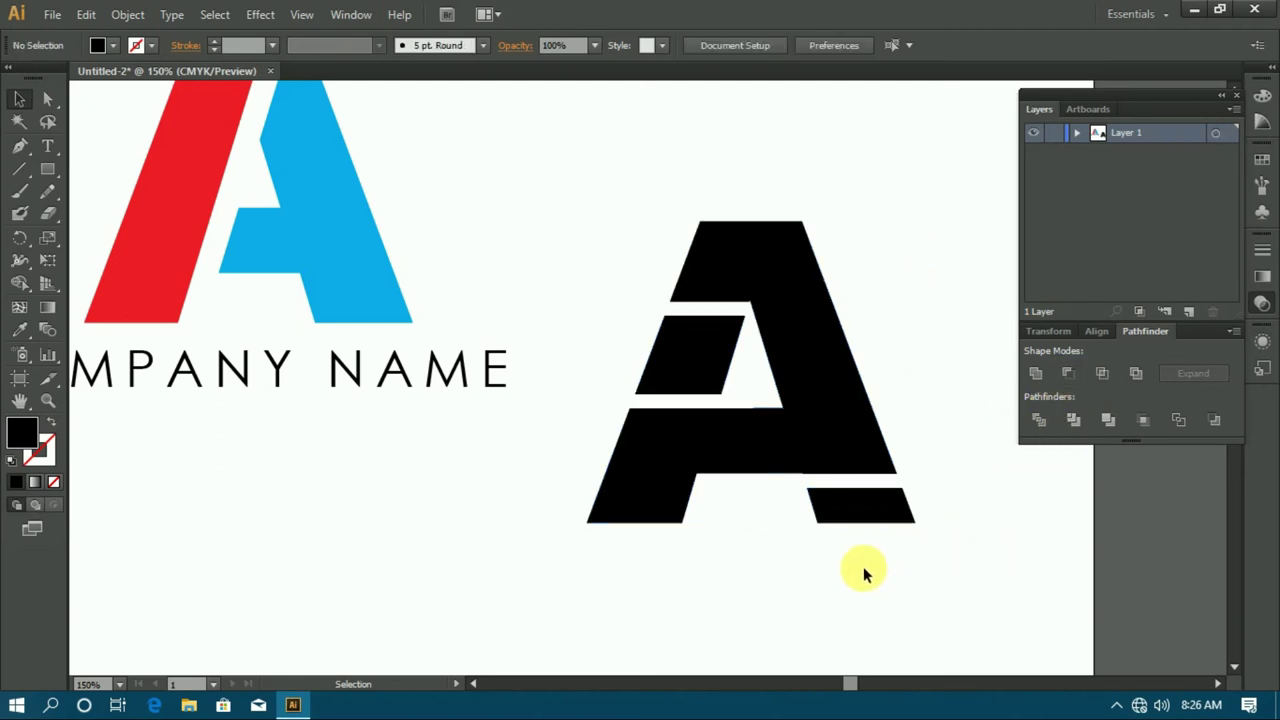
click(703, 365)
right_click(706, 366)
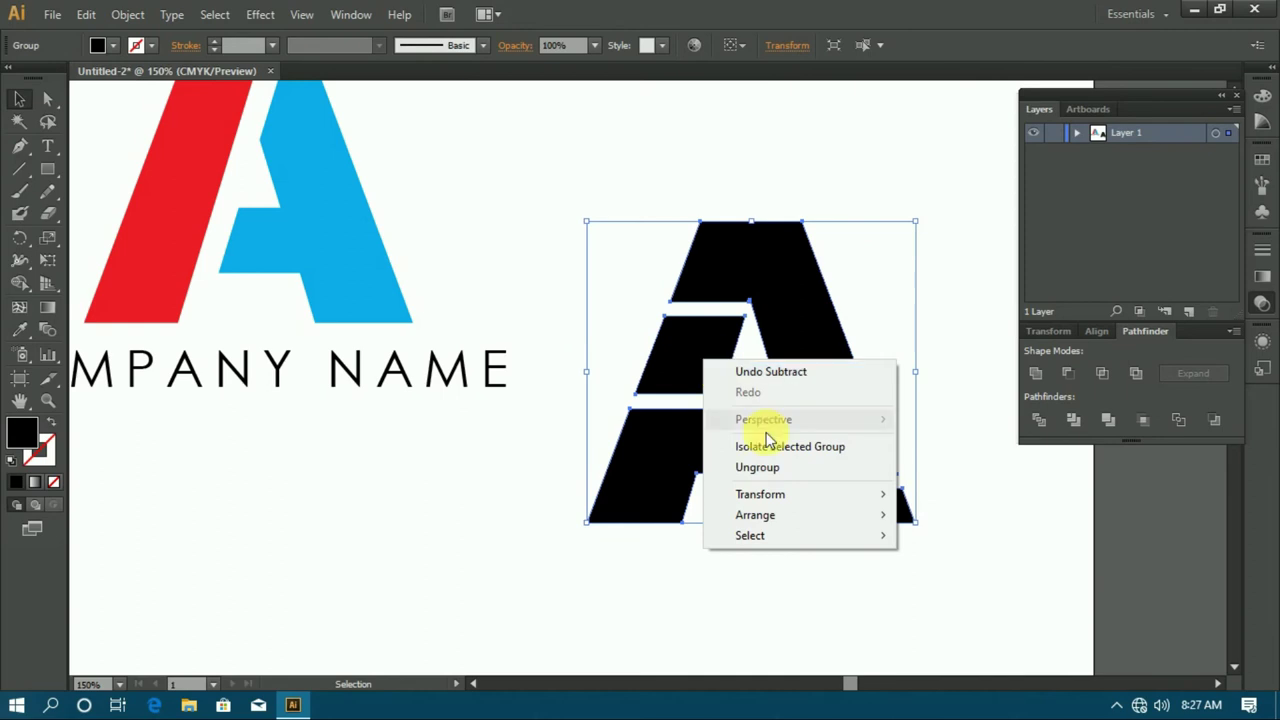
click(757, 466)
click(768, 498)
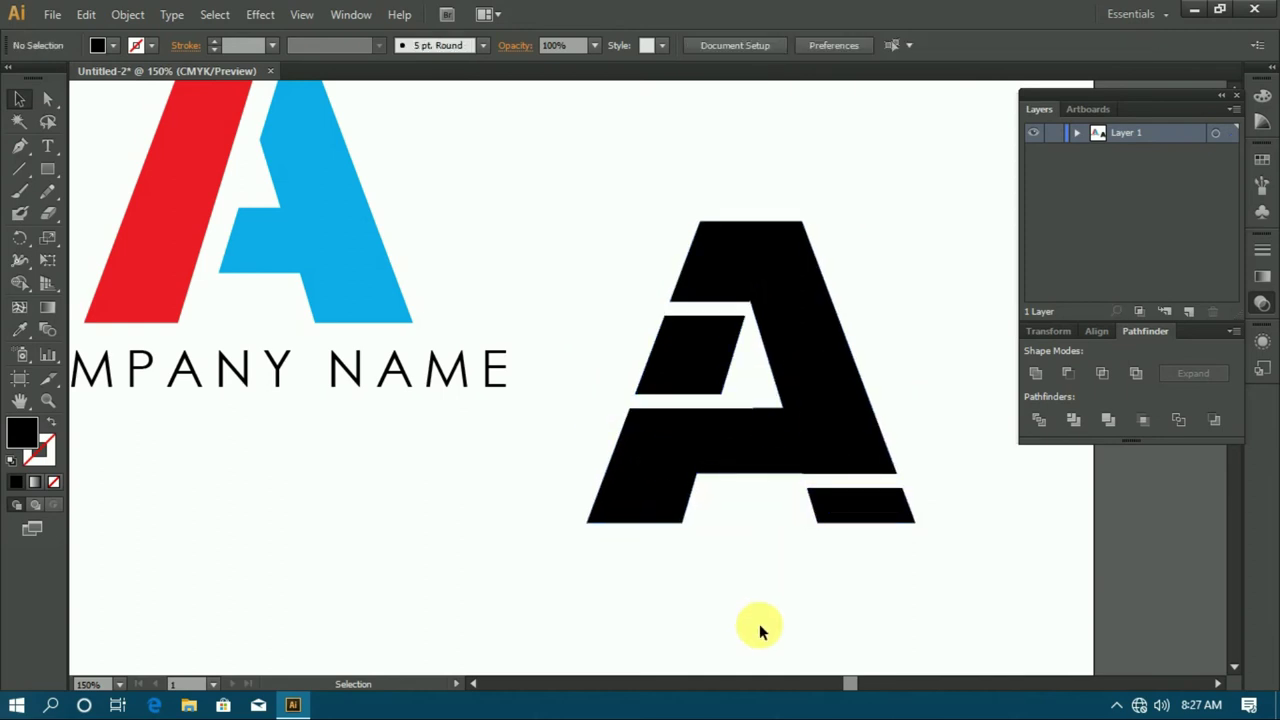
scroll(722, 450, up, 2)
click(737, 286)
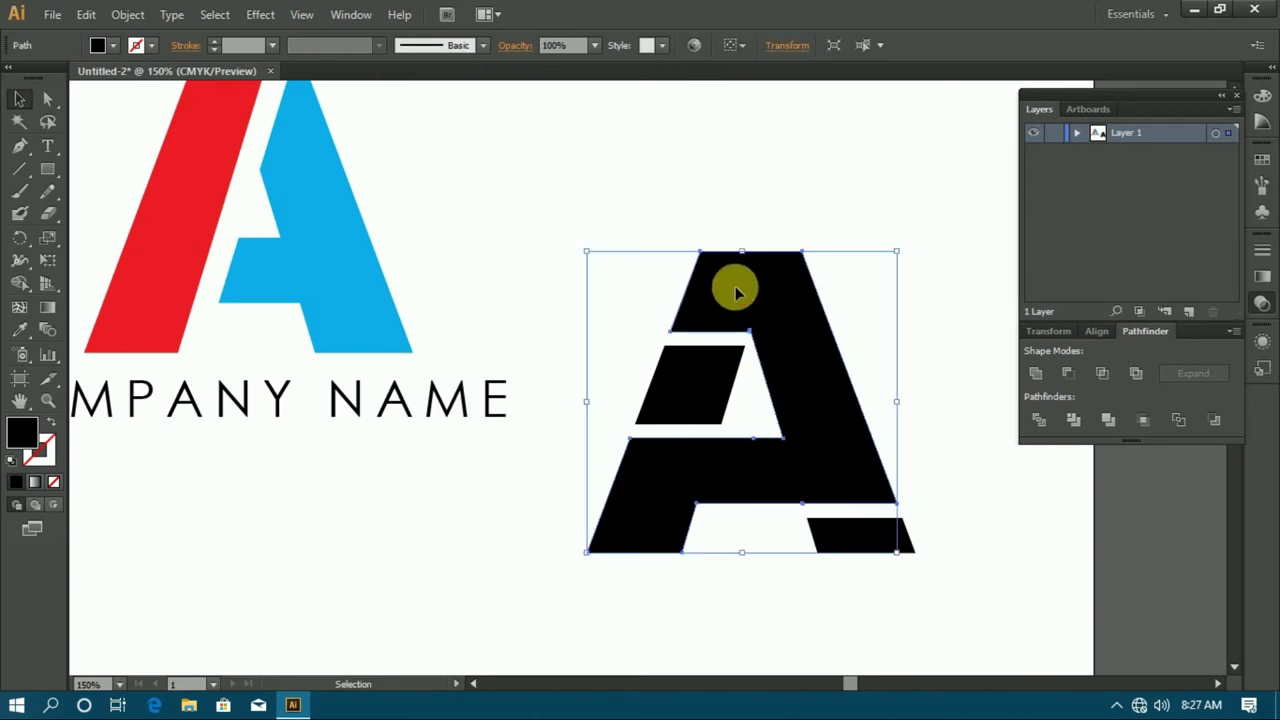
- Fill the second A's body blue and eyedrop red from the first logo onto its upper parallelogram
click(113, 45)
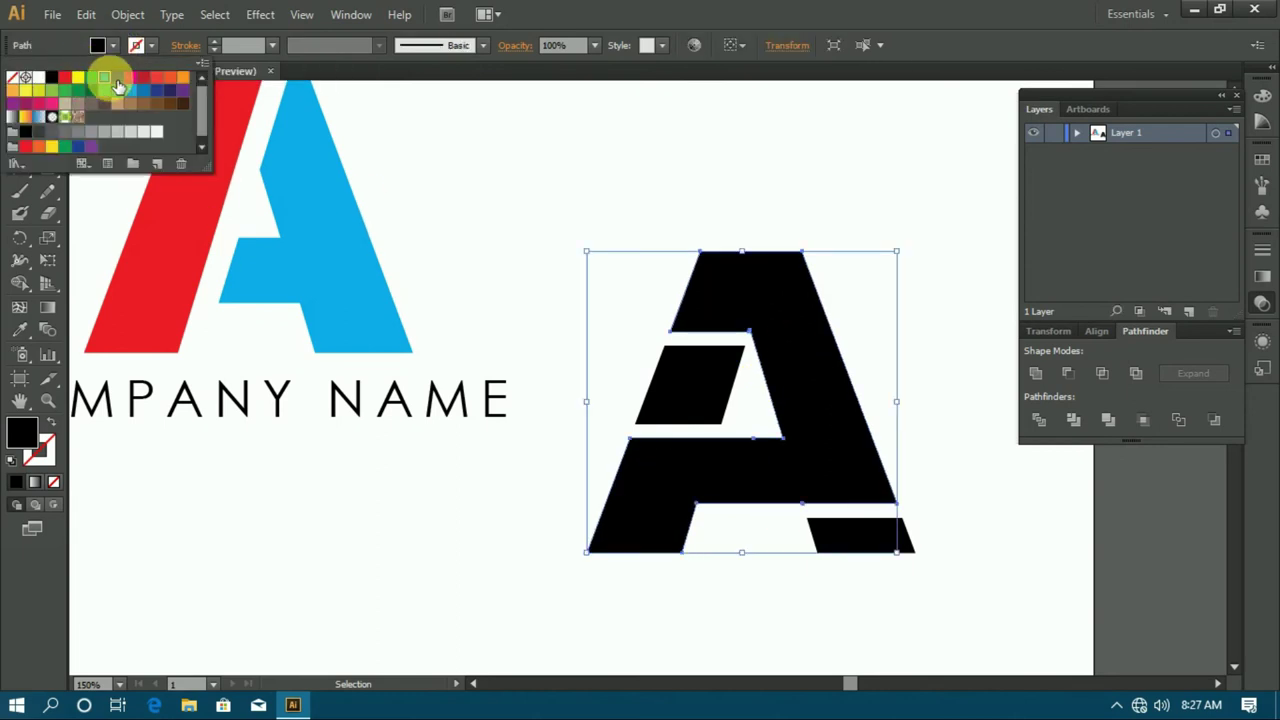
click(117, 86)
click(686, 357)
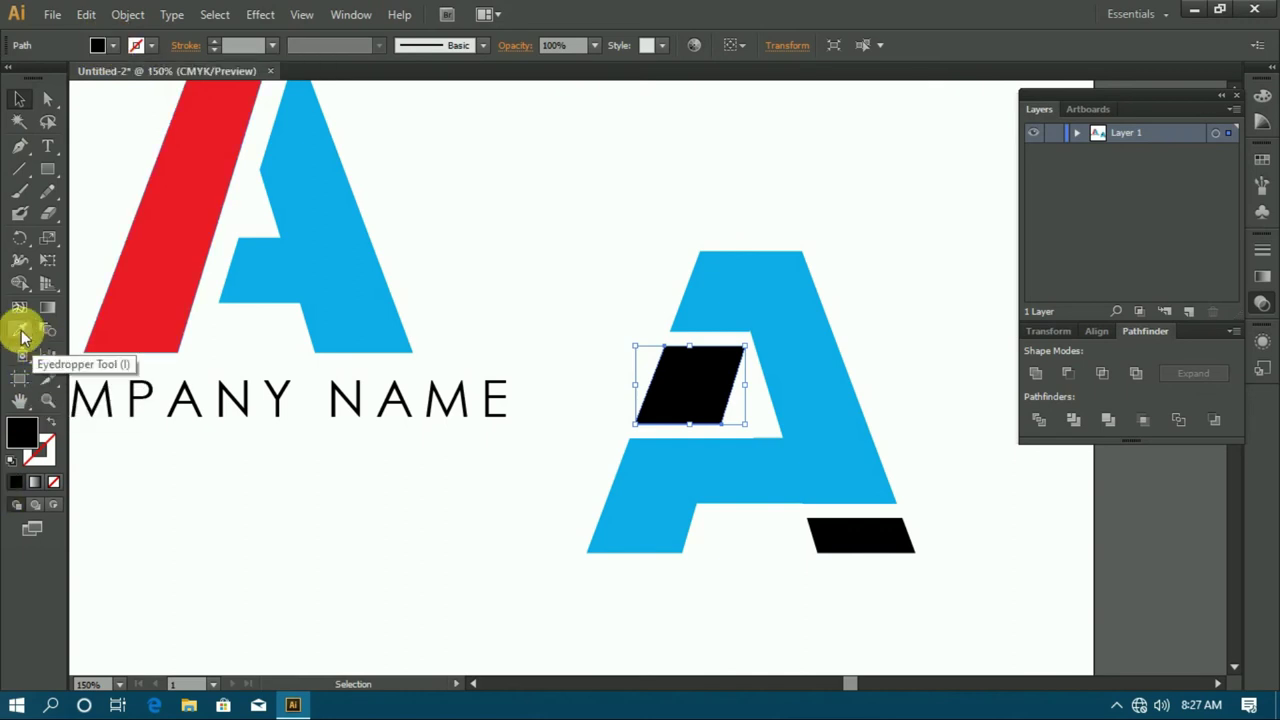
click(22, 338)
click(160, 250)
- Eyedrop red onto the lower parallelogram, undoing an accidental white fill
click(19, 98)
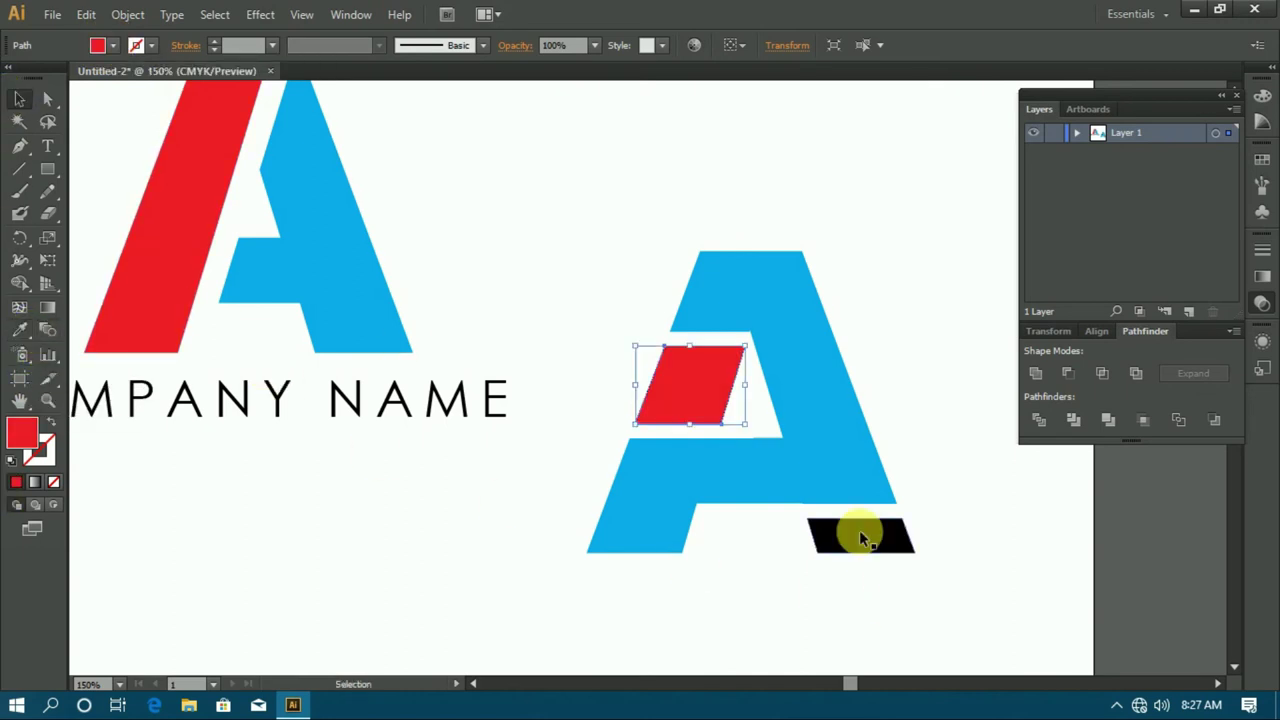
click(859, 538)
click(20, 330)
click(682, 394)
click(737, 584)
scroll(737, 584, down, 1)
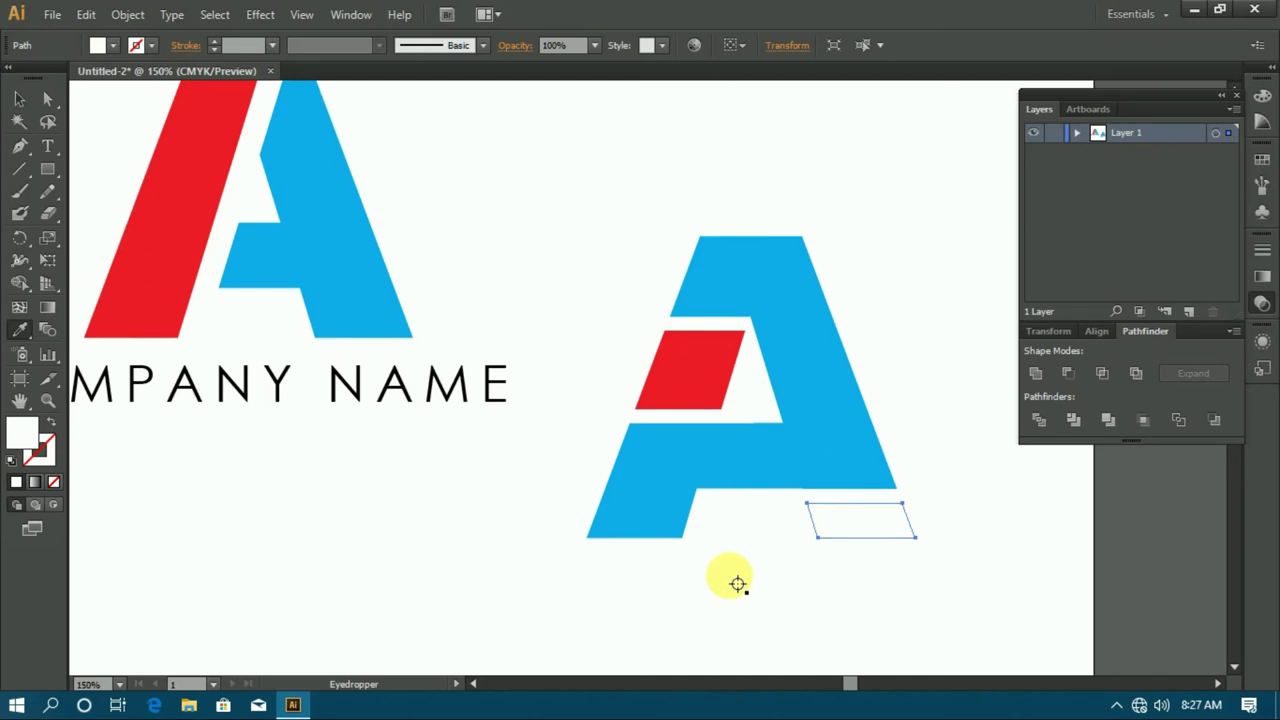
scroll(737, 584, down, 1)
key(ctrl+z)
- Move the whole second logo up and to the left
click(17, 98)
scroll(561, 422, down, 3)
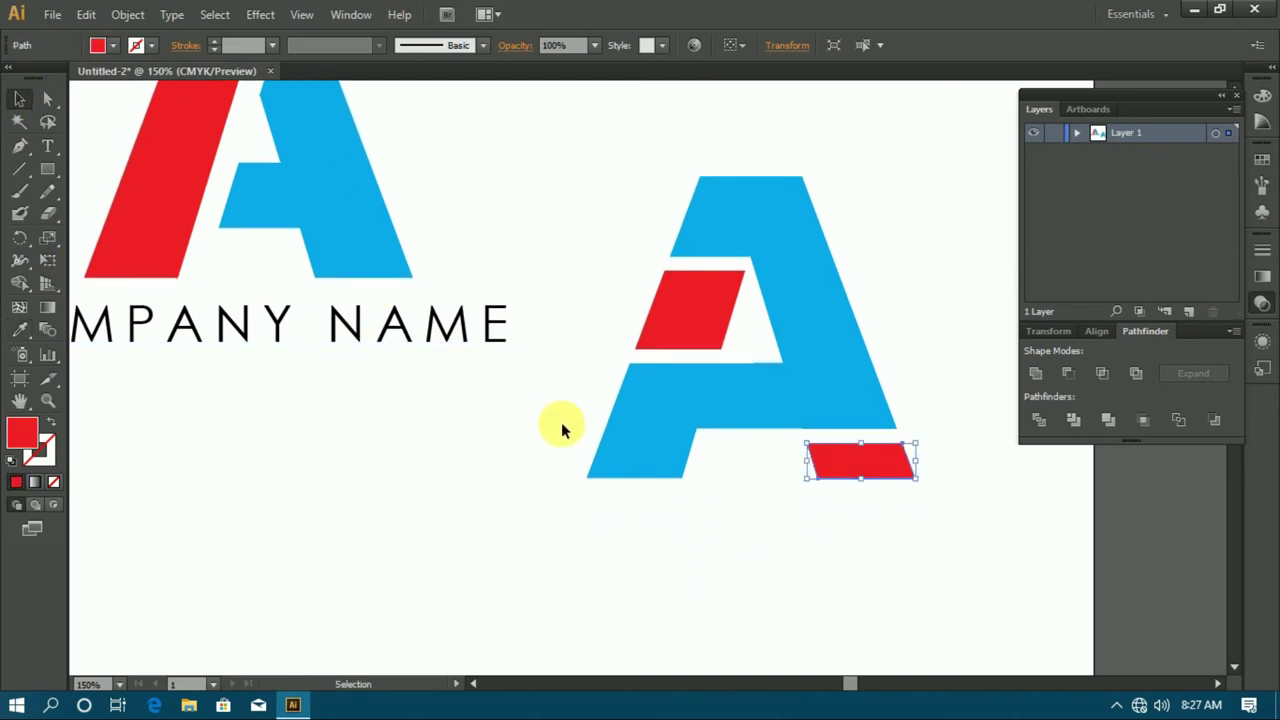
click(561, 422)
scroll(580, 449, down, 3)
scroll(614, 481, up, 7)
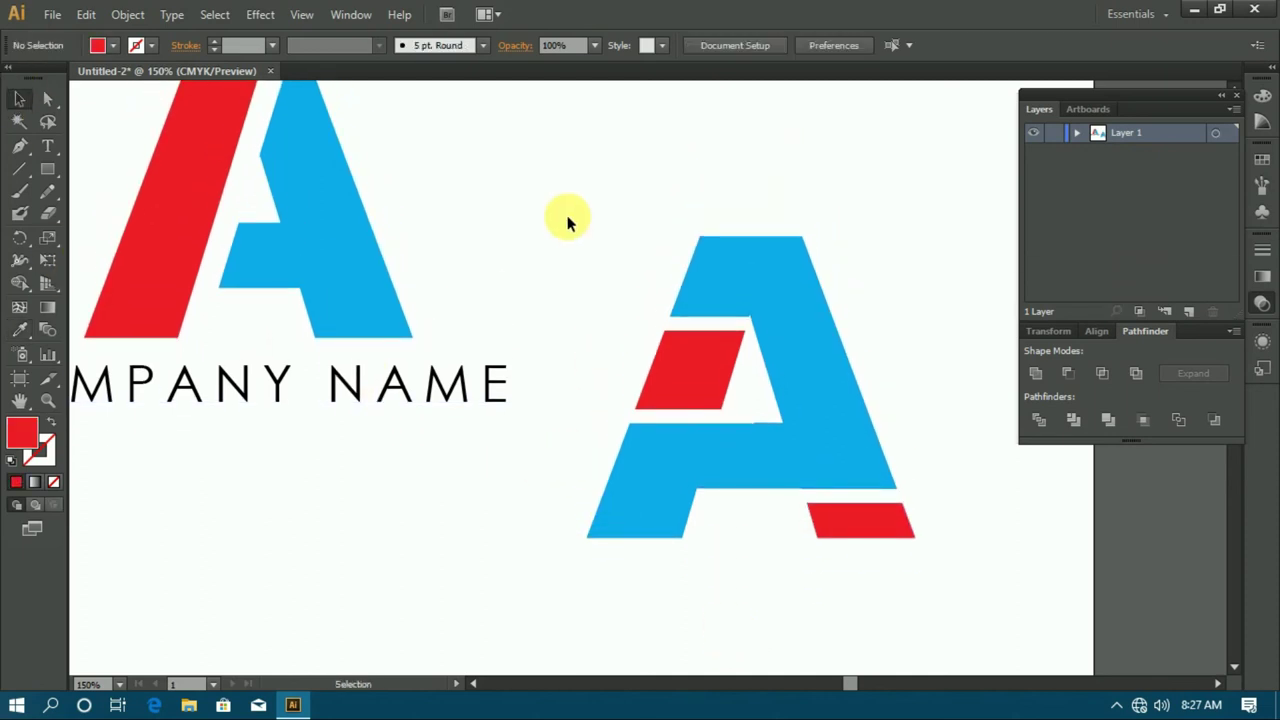
mouse_move(571, 178)
mouse_down()
mouse_move(918, 530)
mouse_move(812, 410)
mouse_up()
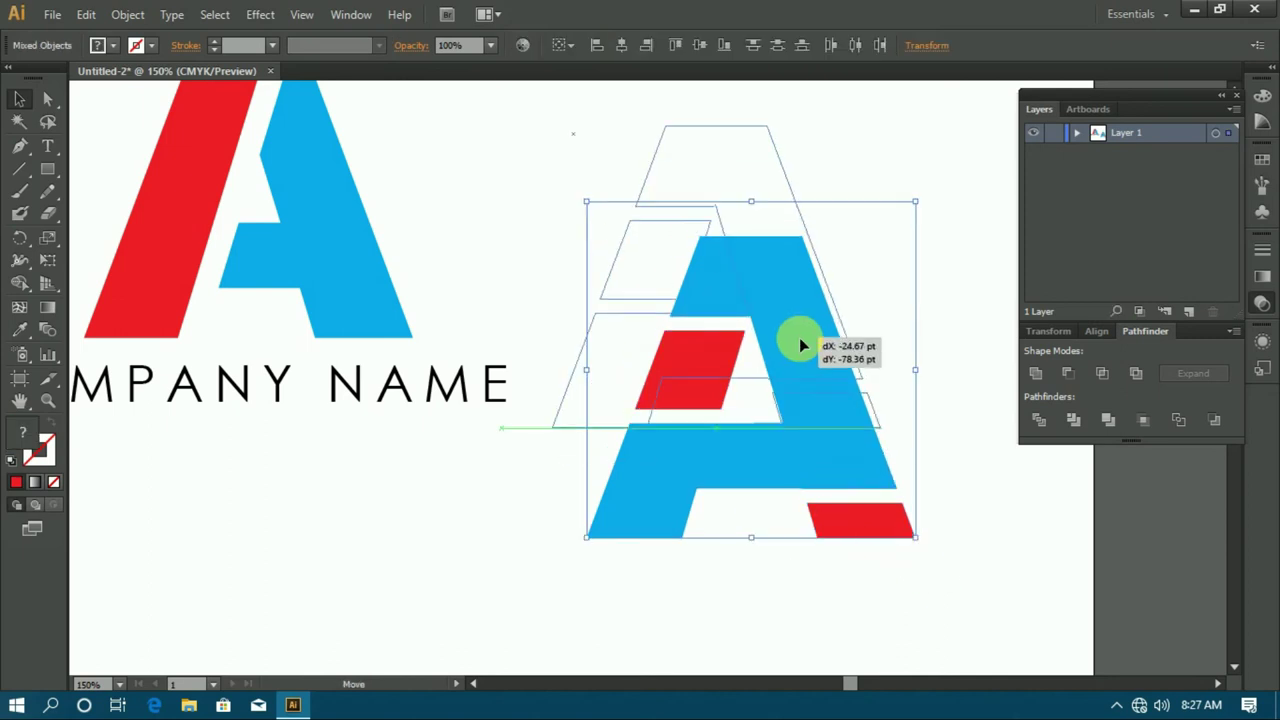
- Fill the second A's body magenta after trying green, yellow and blue swatches
click(800, 436)
scroll(789, 451, down, 1)
scroll(789, 451, up, 1)
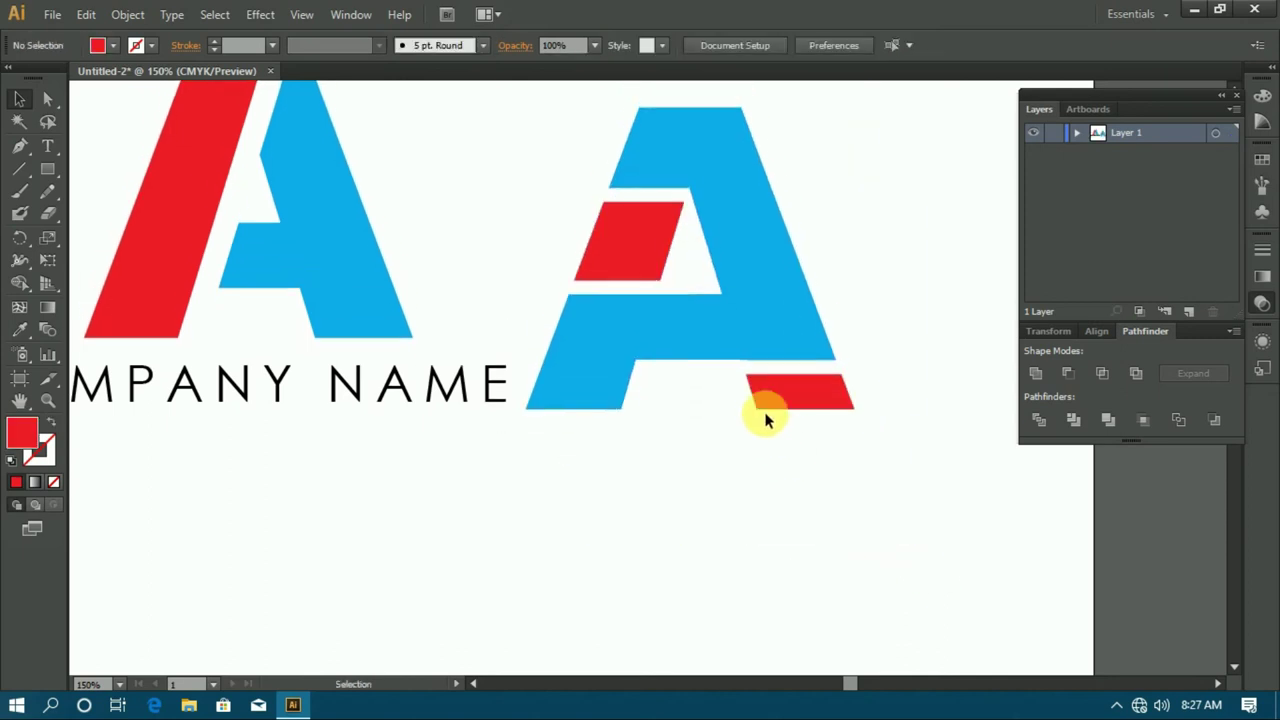
click(742, 348)
click(113, 45)
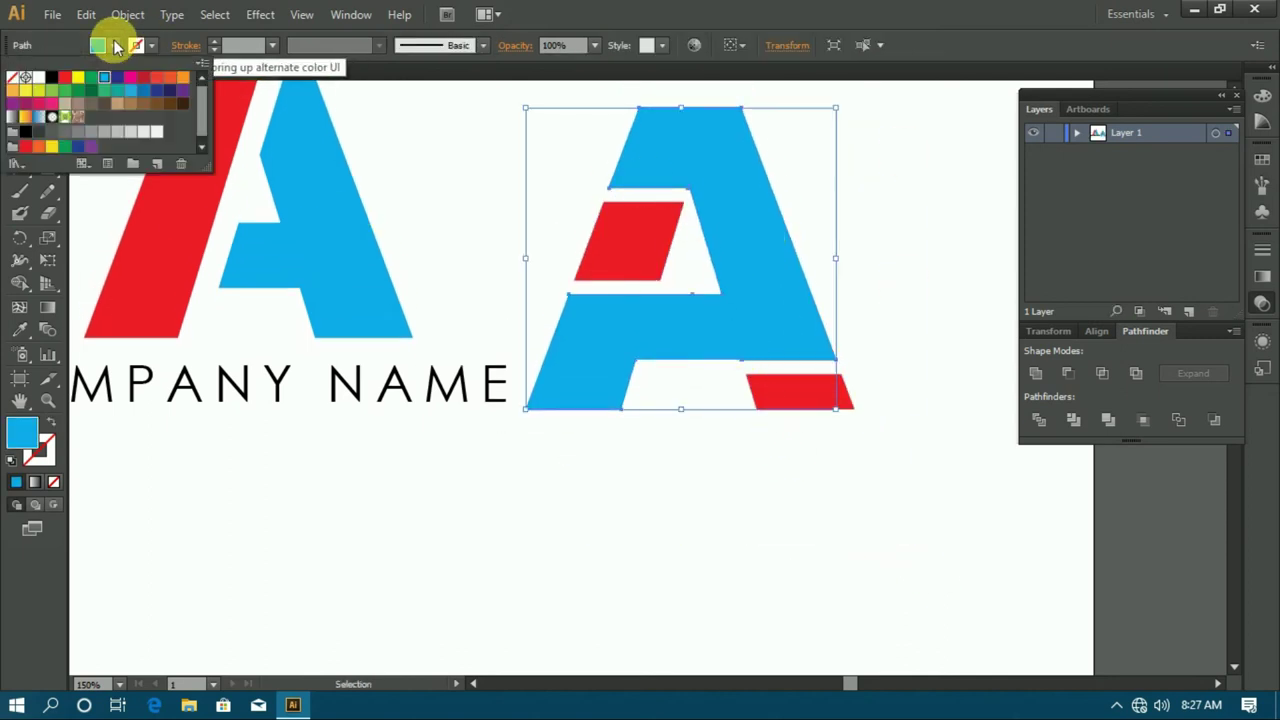
click(96, 87)
click(78, 78)
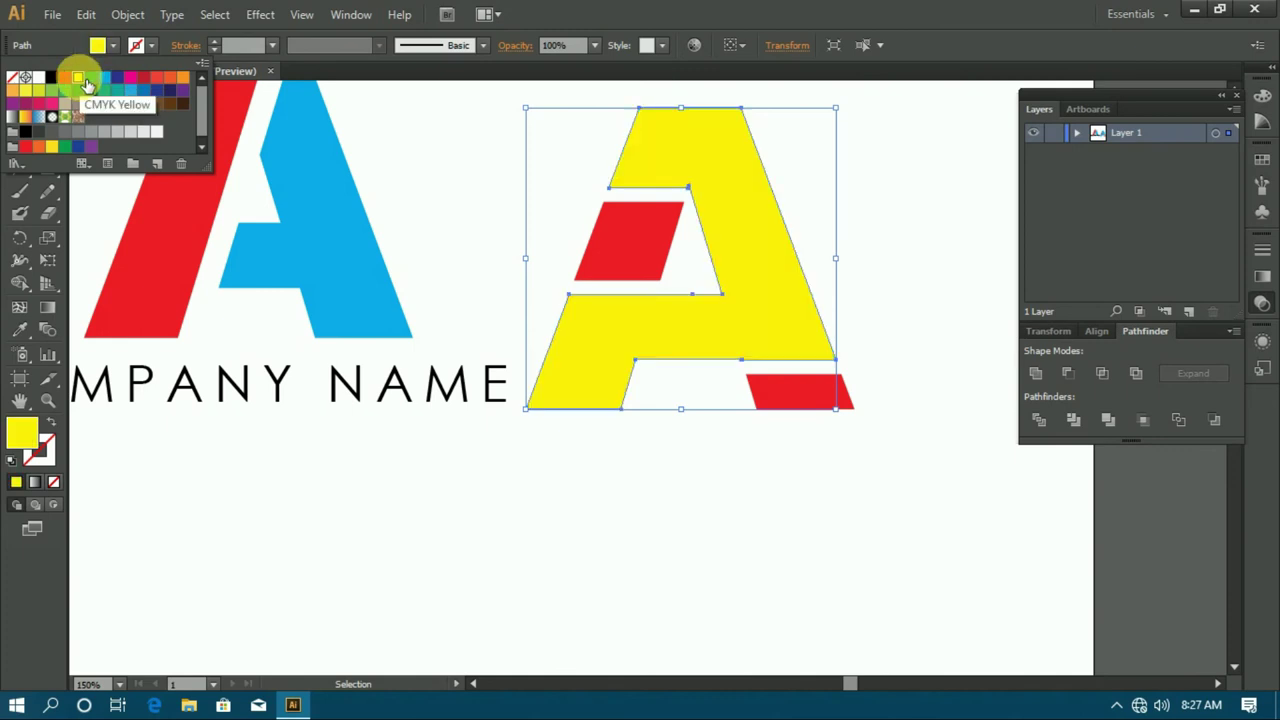
click(104, 78)
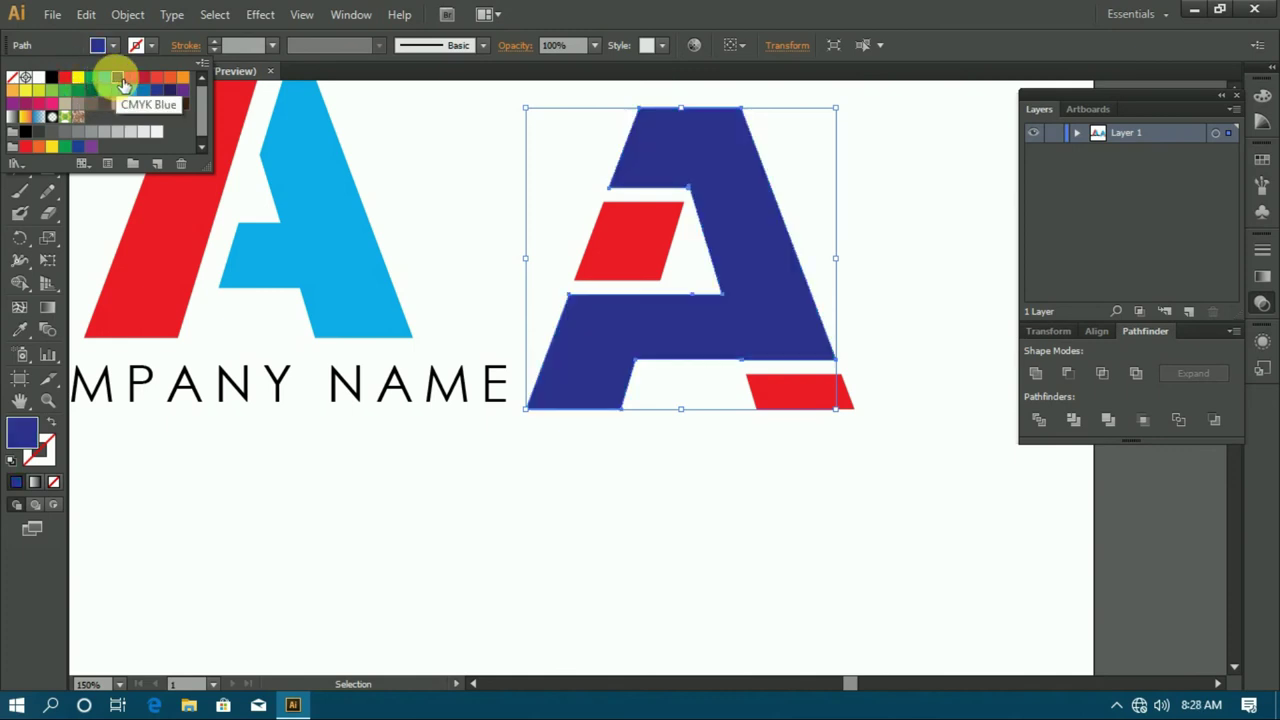
click(130, 78)
click(634, 477)
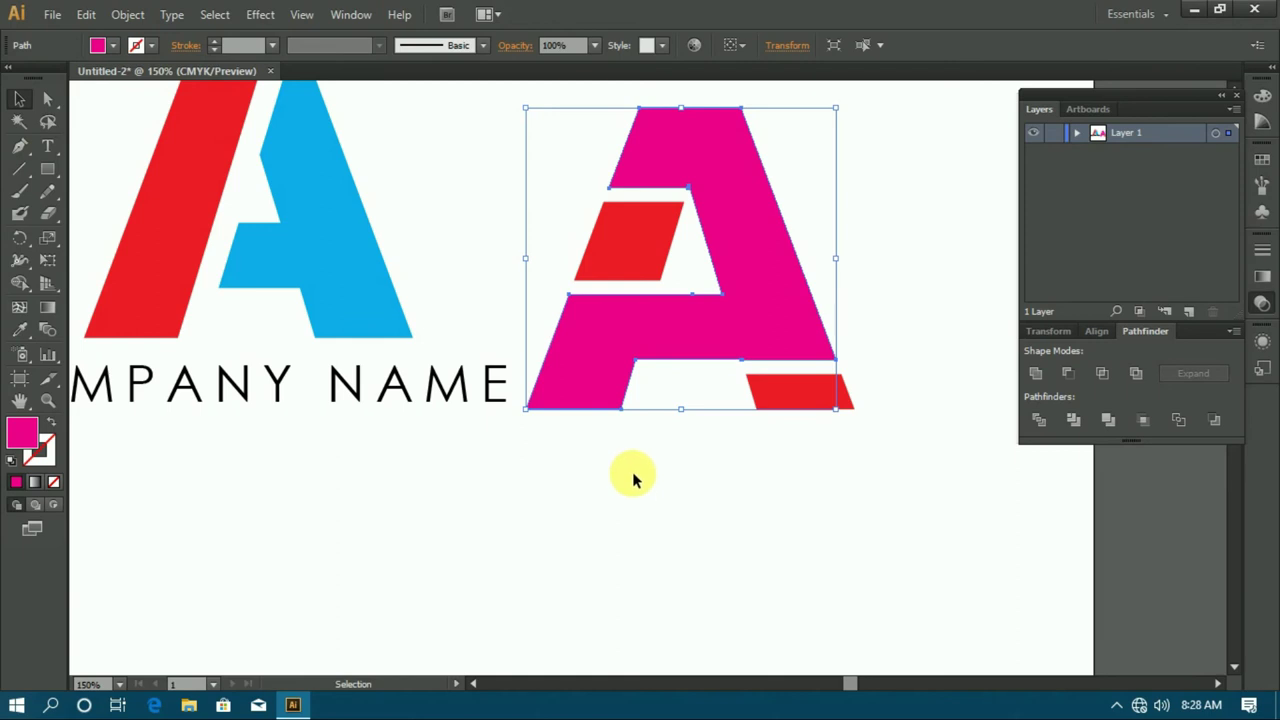
- Move the magenta A and its red pieces slightly upward
click(742, 458)
scroll(742, 458, up, 1)
drag(569, 143, 817, 474)
mouse_move(721, 359)
mouse_down()
mouse_move(727, 309)
mouse_move(726, 320)
mouse_move(857, 360)
mouse_up()
scroll(726, 320, up, 1)
- Ungroup the first logo's shapes and its COMPANY NAME text
scroll(857, 360, down, 1)
click(801, 494)
click(350, 437)
right_click(336, 450)
click(388, 555)
click(319, 506)
- Make the COMPANY NAME text red and zoom out to see the artboard
click(333, 450)
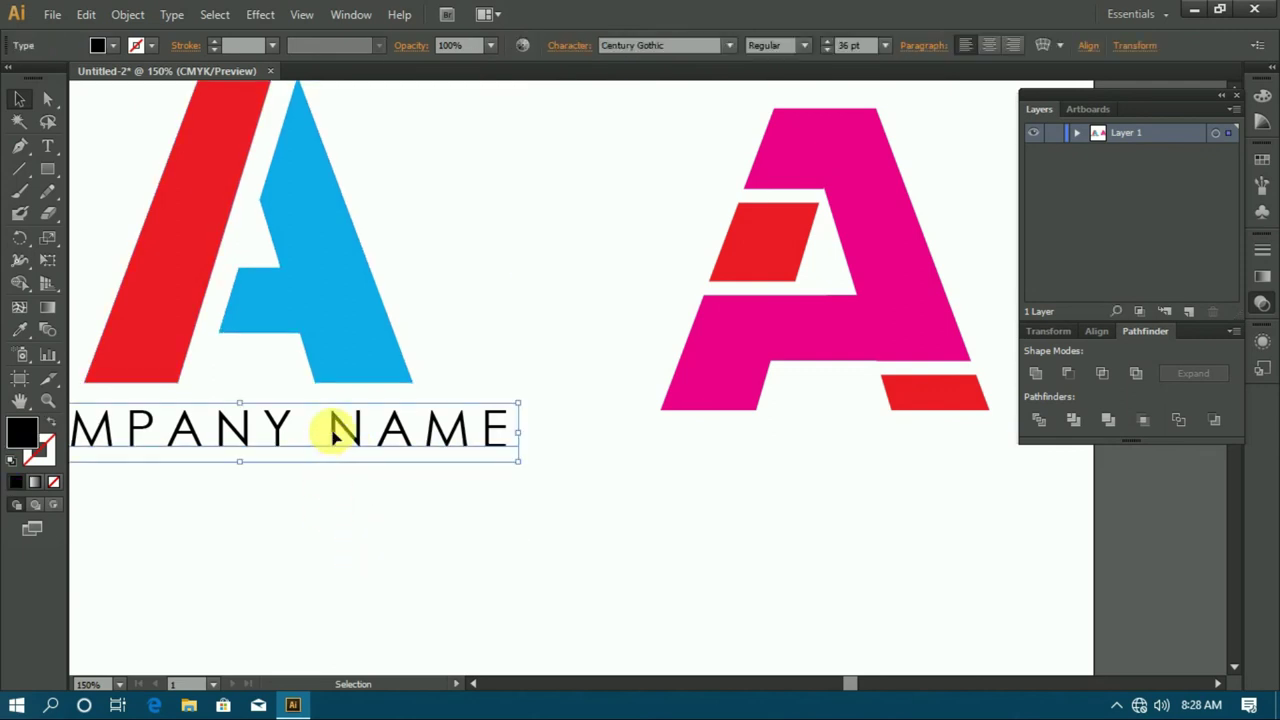
click(113, 45)
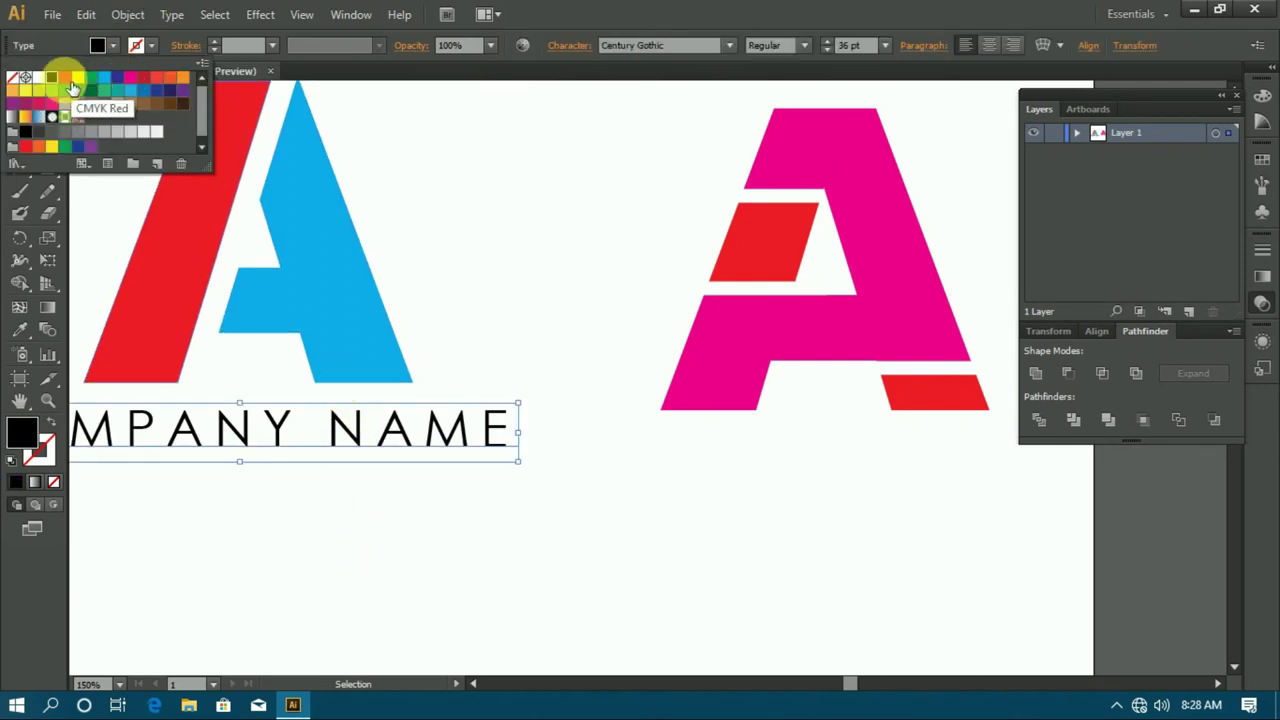
click(65, 78)
click(273, 467)
scroll(280, 480, down, 1)
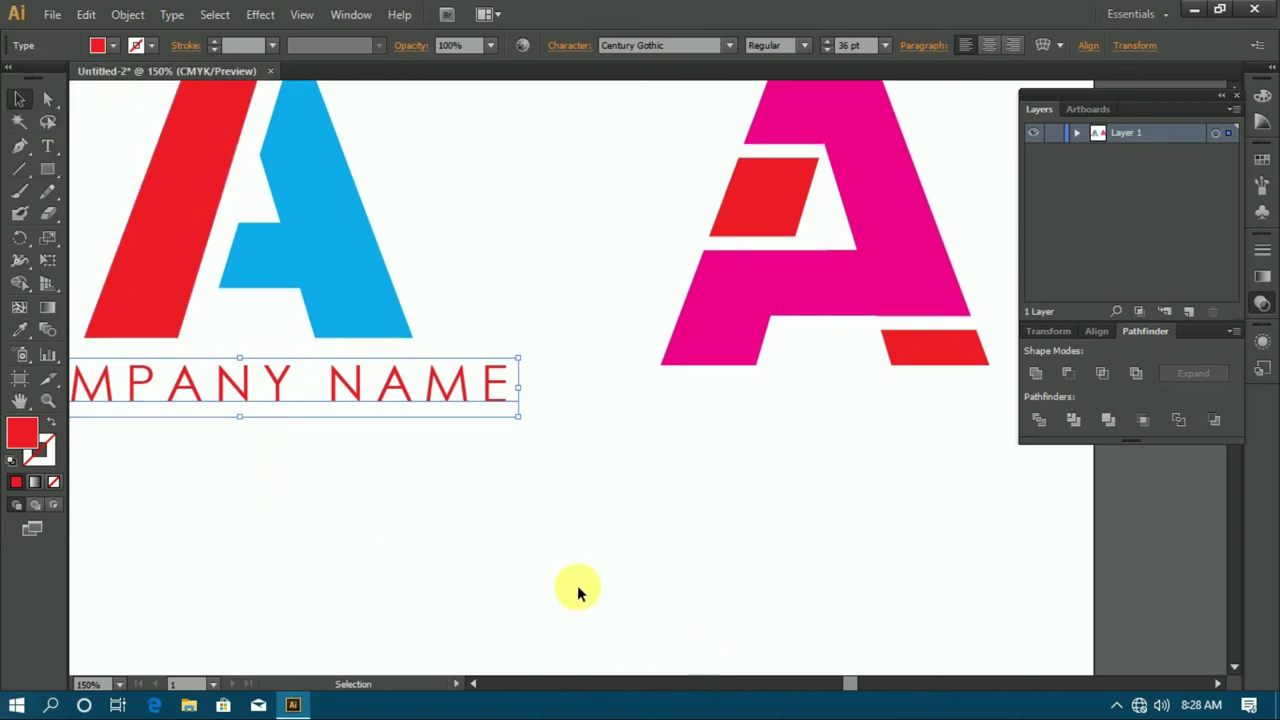
key(ctrl+minus)
- Place a copy of the red COMPANY NAME text beneath the magenta A
drag(380, 375, 716, 418)
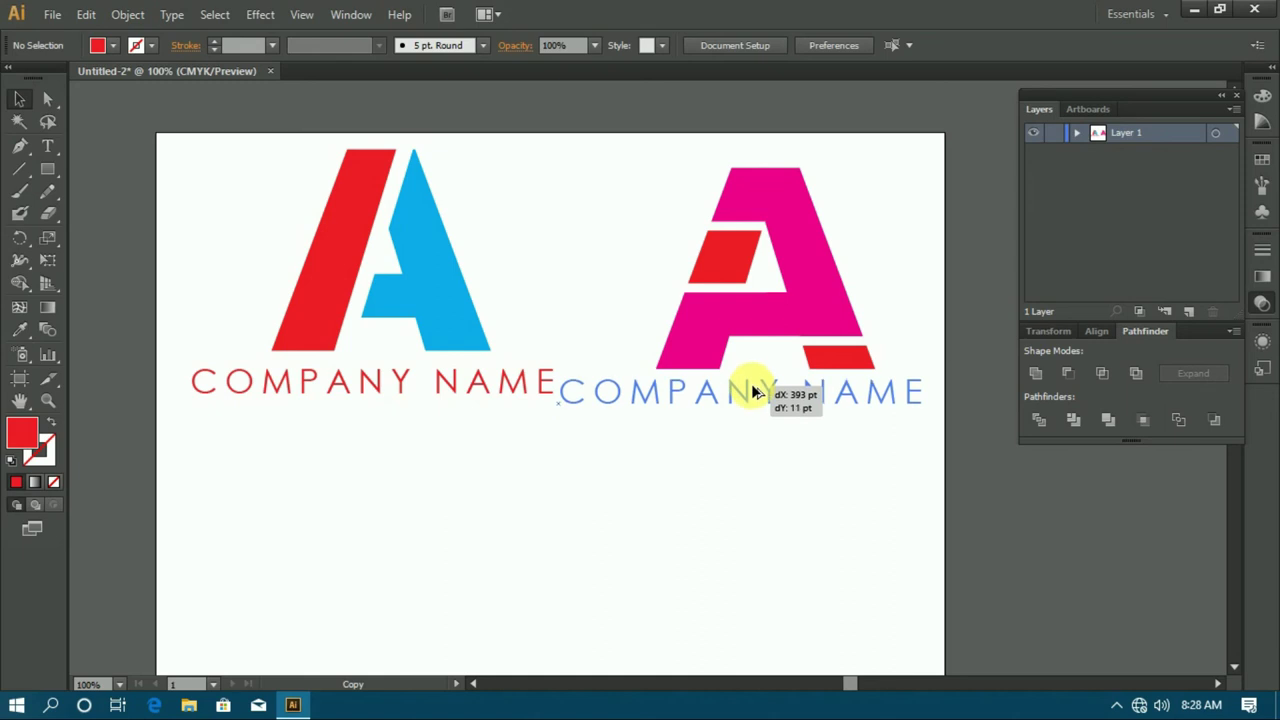
drag(716, 418, 786, 389)
click(743, 452)
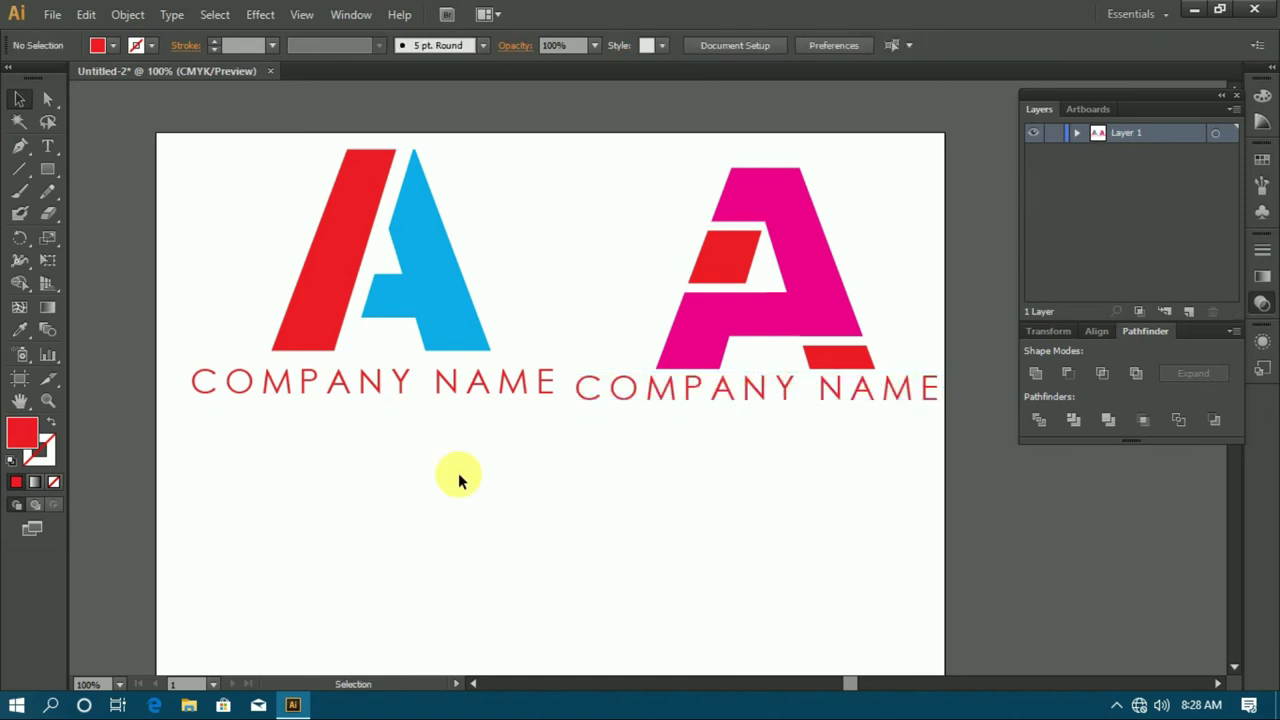
- Group the left logo with its text and scale the group down
drag(451, 375, 435, 427)
key(ctrl+g)
drag(565, 153, 466, 214)
- Group the magenta logo with its text, shrink it, and move it beside the left logo
click(794, 286)
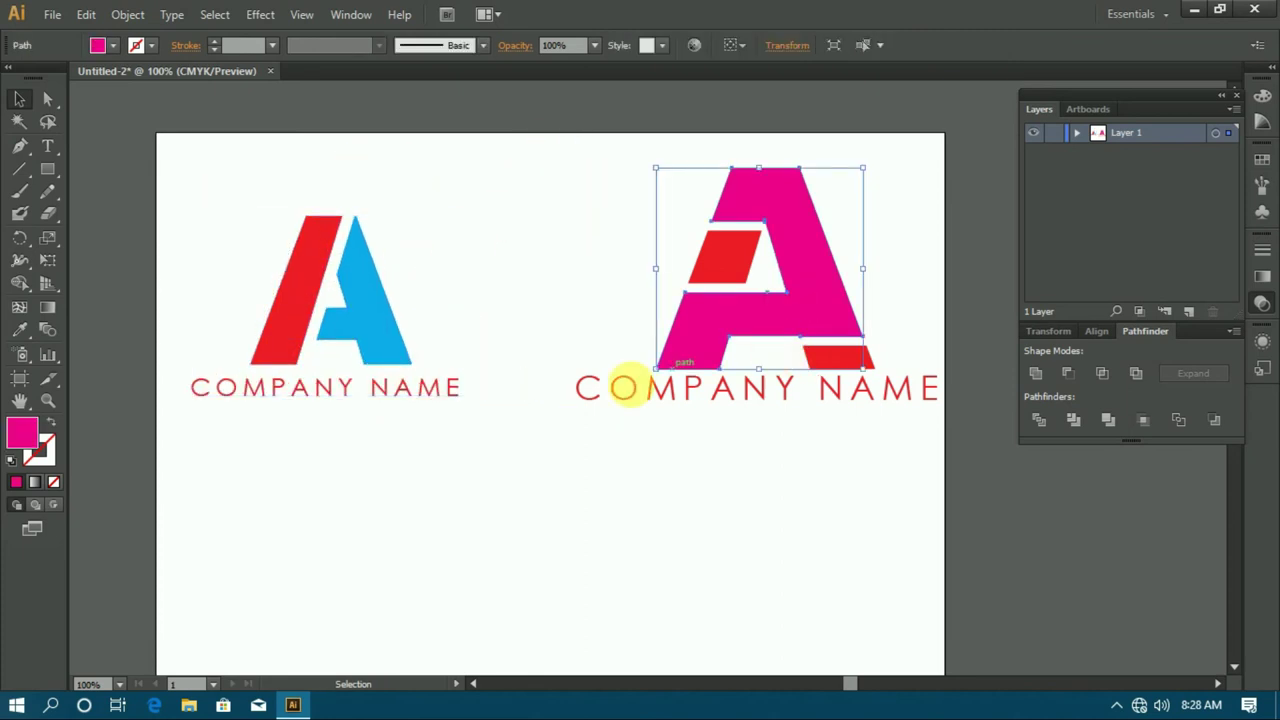
click(612, 390)
shift+click(729, 313)
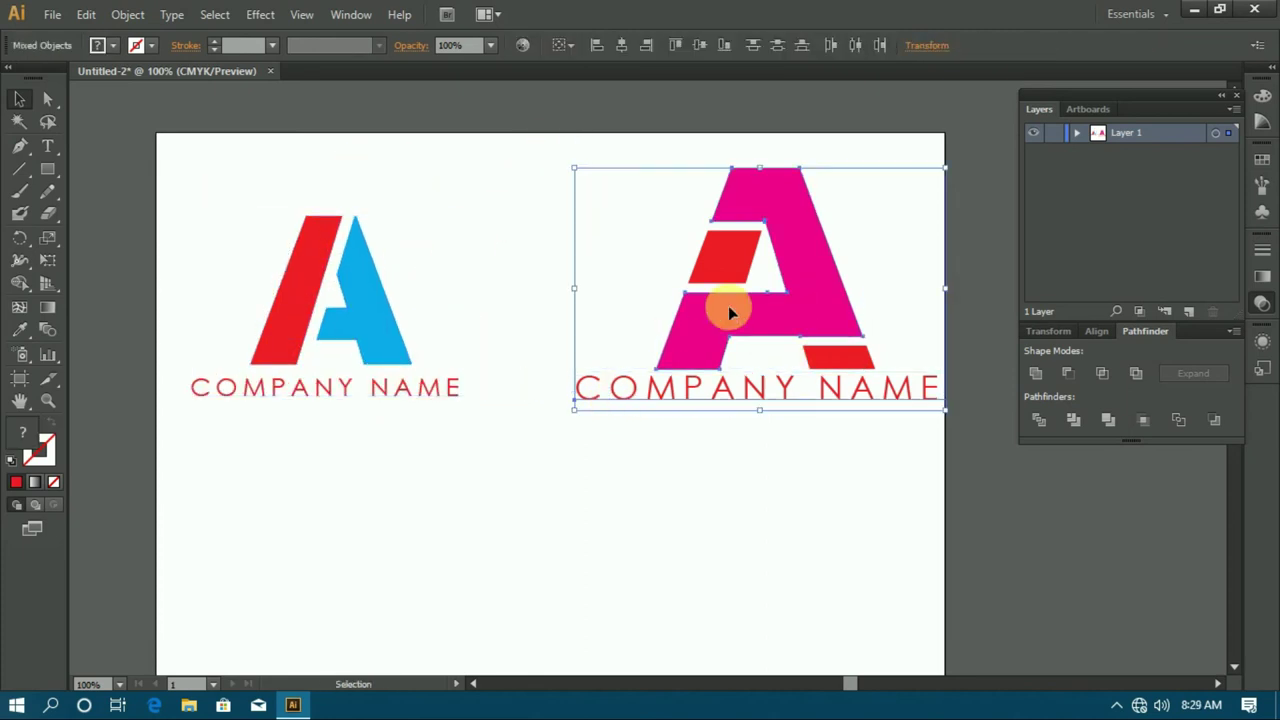
click(766, 434)
drag(643, 180, 848, 470)
key(ctrl+g)
drag(586, 414, 682, 349)
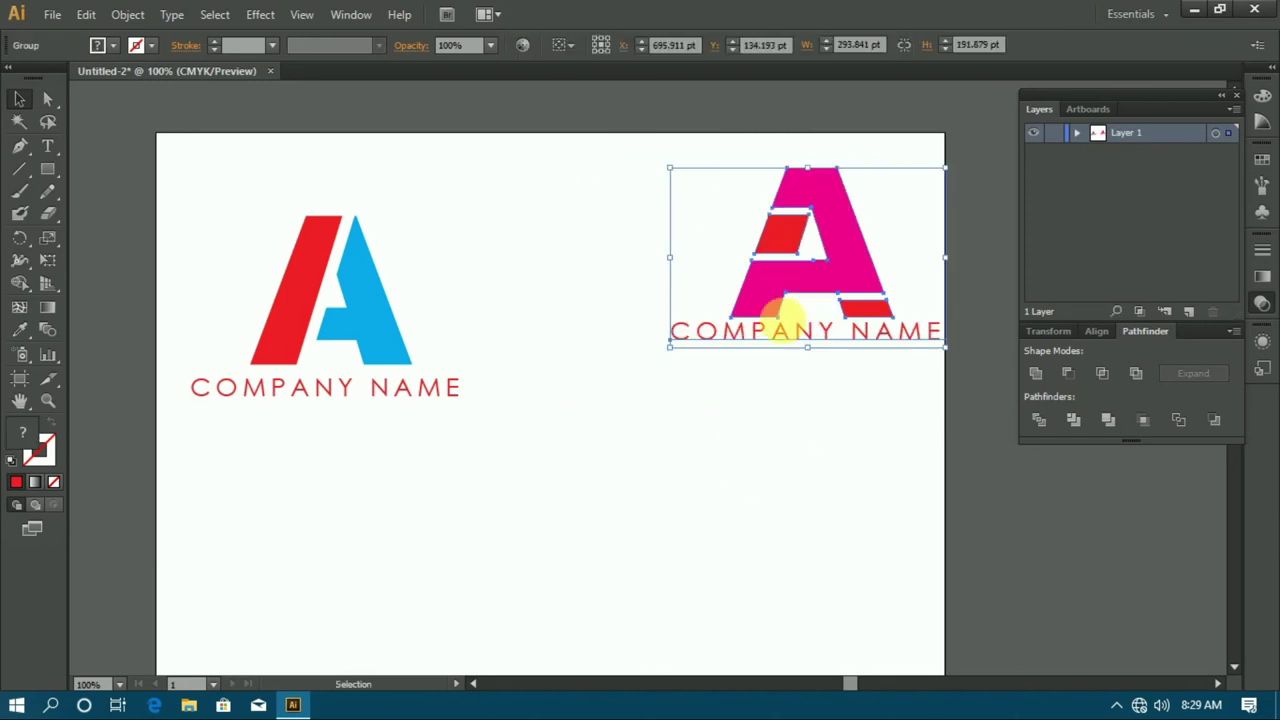
drag(843, 285, 684, 341)
click(660, 486)
scroll(660, 486, down, 1)
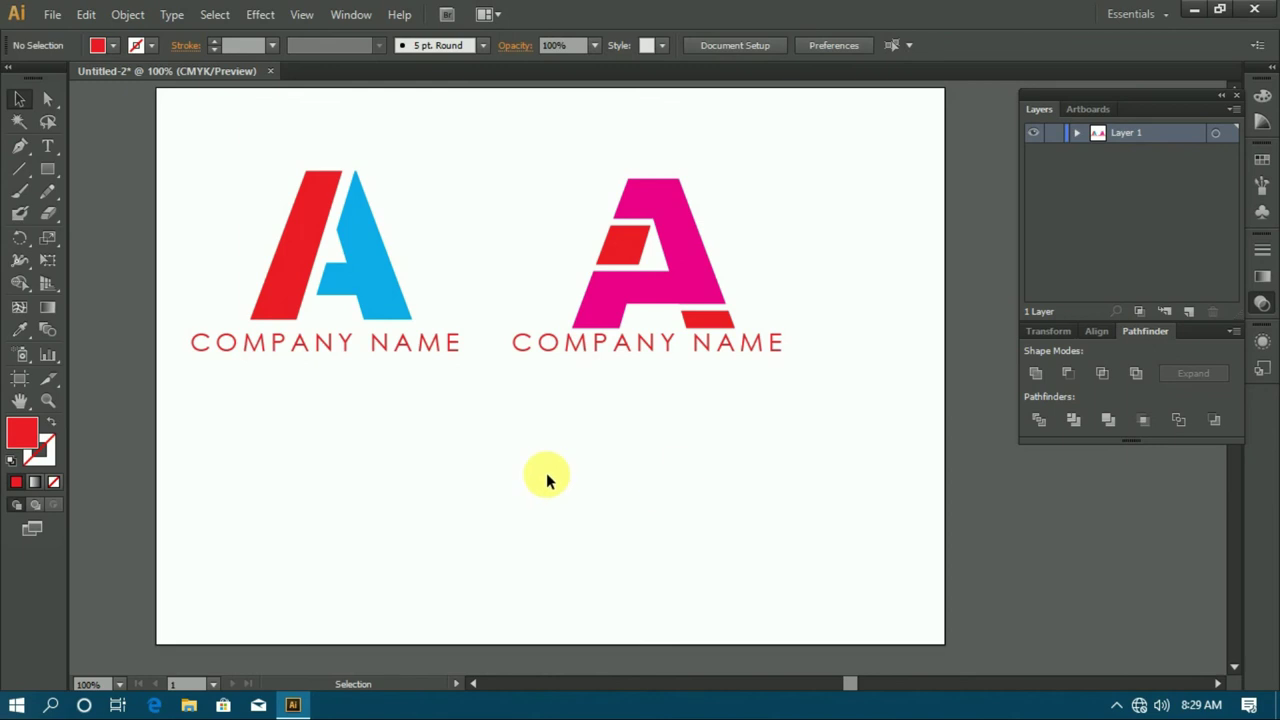
- Alt-drag a copy of the left logo group below itself
scroll(632, 446, down, 1)
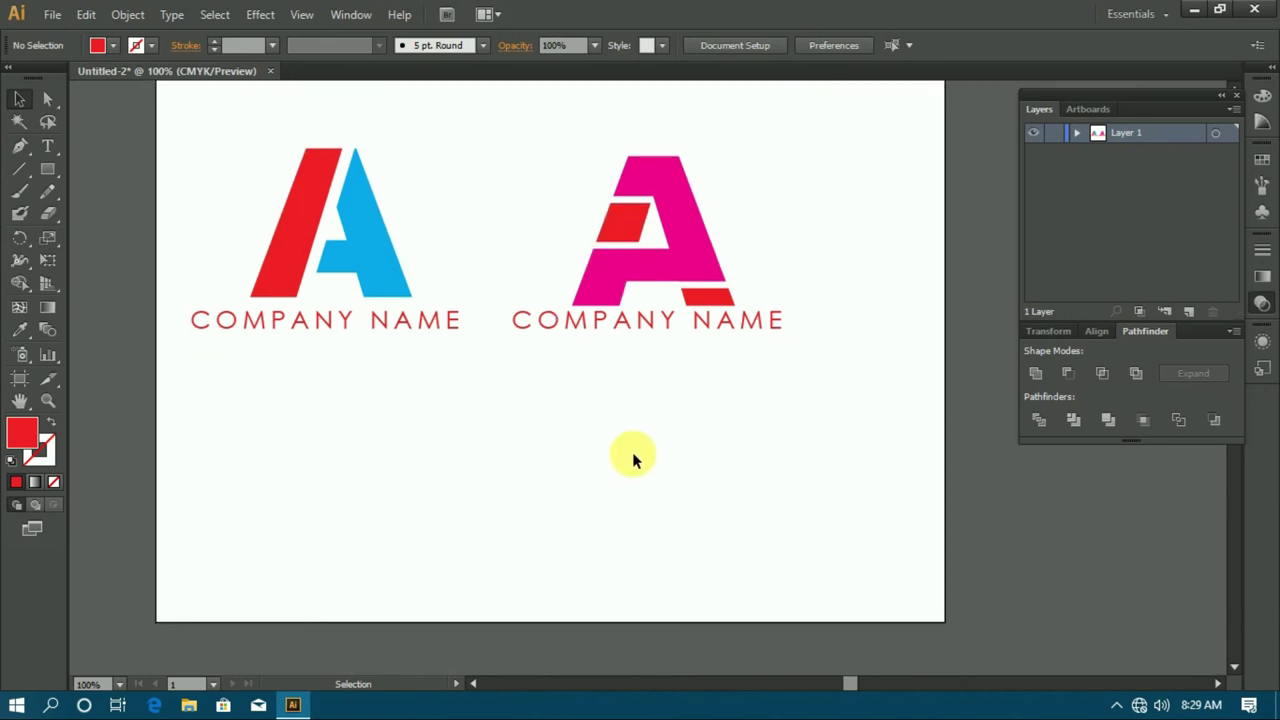
click(393, 263)
drag(393, 263, 408, 478)
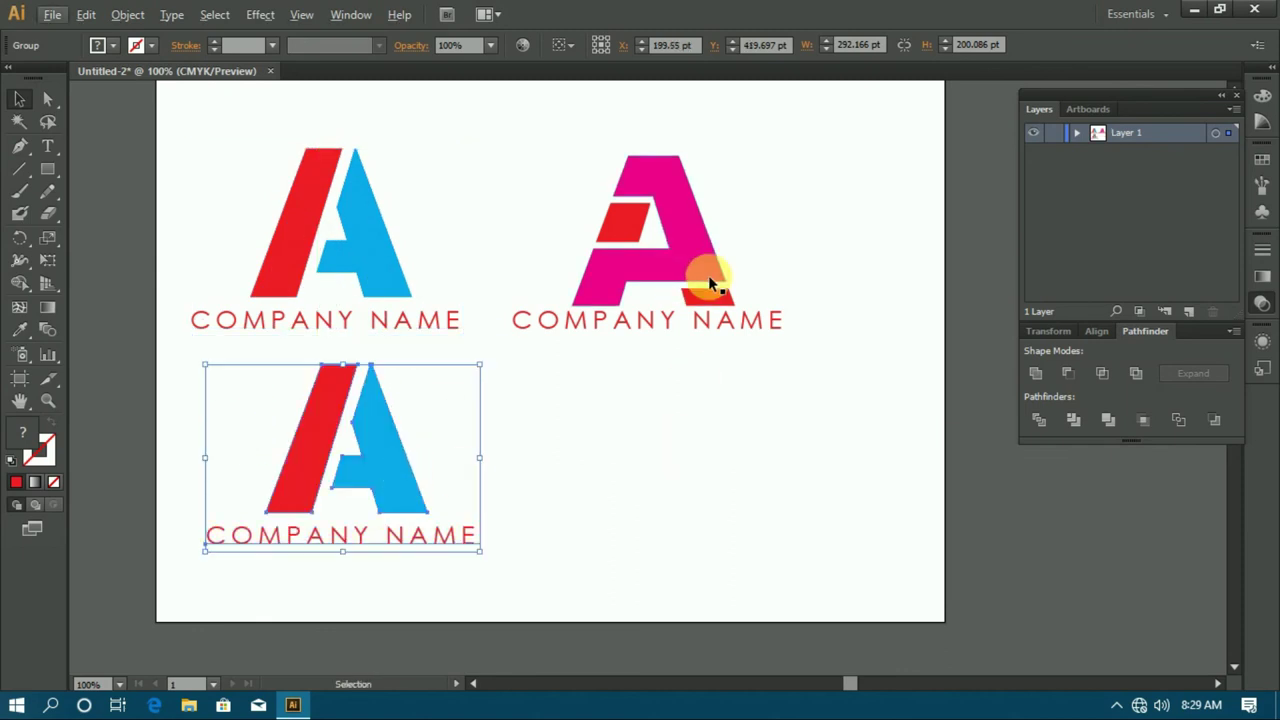
- Duplicate the magenta logo group below itself and nudge the original slightly upward
drag(555, 155, 708, 340)
right_click(707, 324)
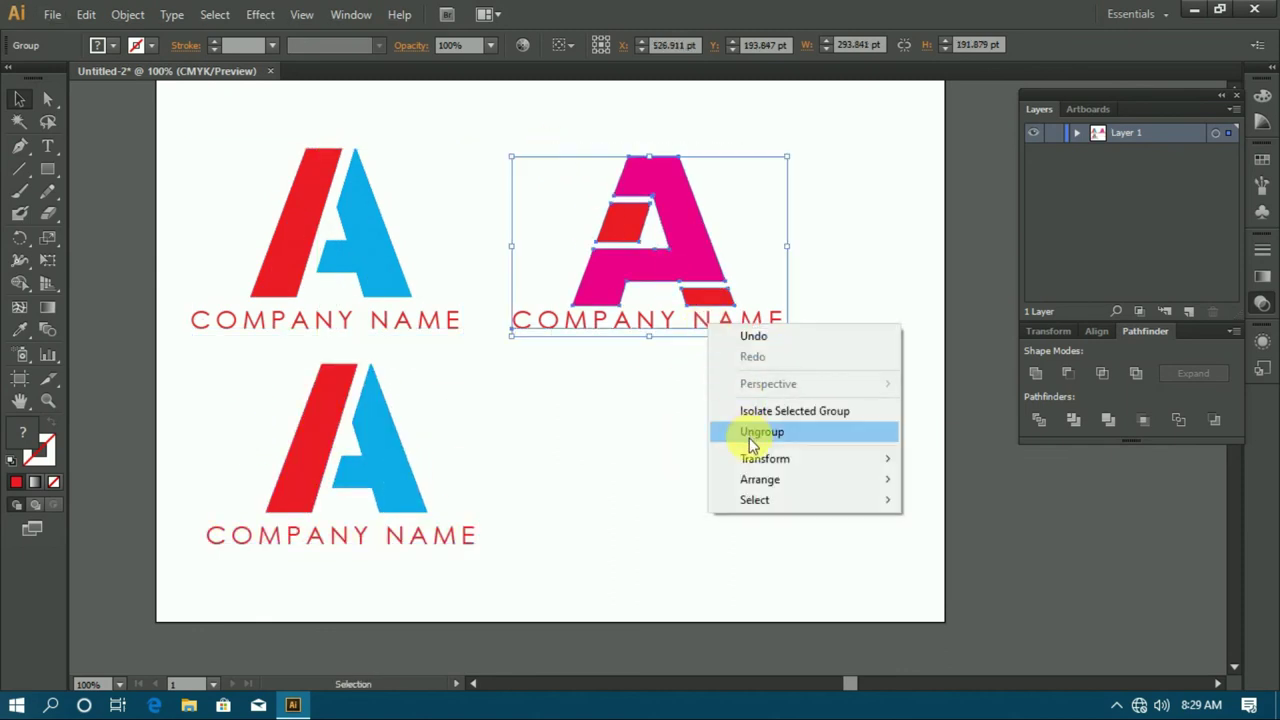
click(748, 434)
drag(692, 261, 730, 488)
right_click(700, 286)
click(760, 400)
click(686, 406)
click(532, 459)
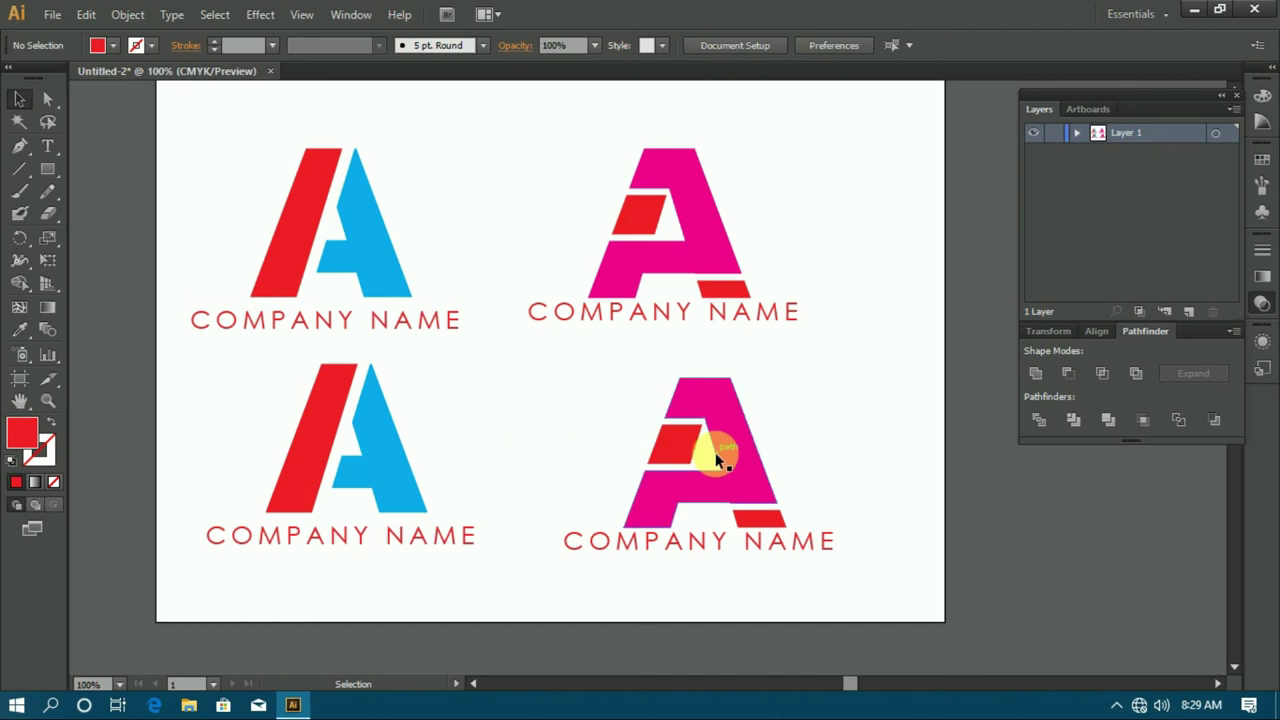
- Ungroup the bottom-right logo and fill its A red after briefly trying cyan
right_click(727, 452)
click(775, 560)
click(811, 451)
click(752, 463)
click(110, 45)
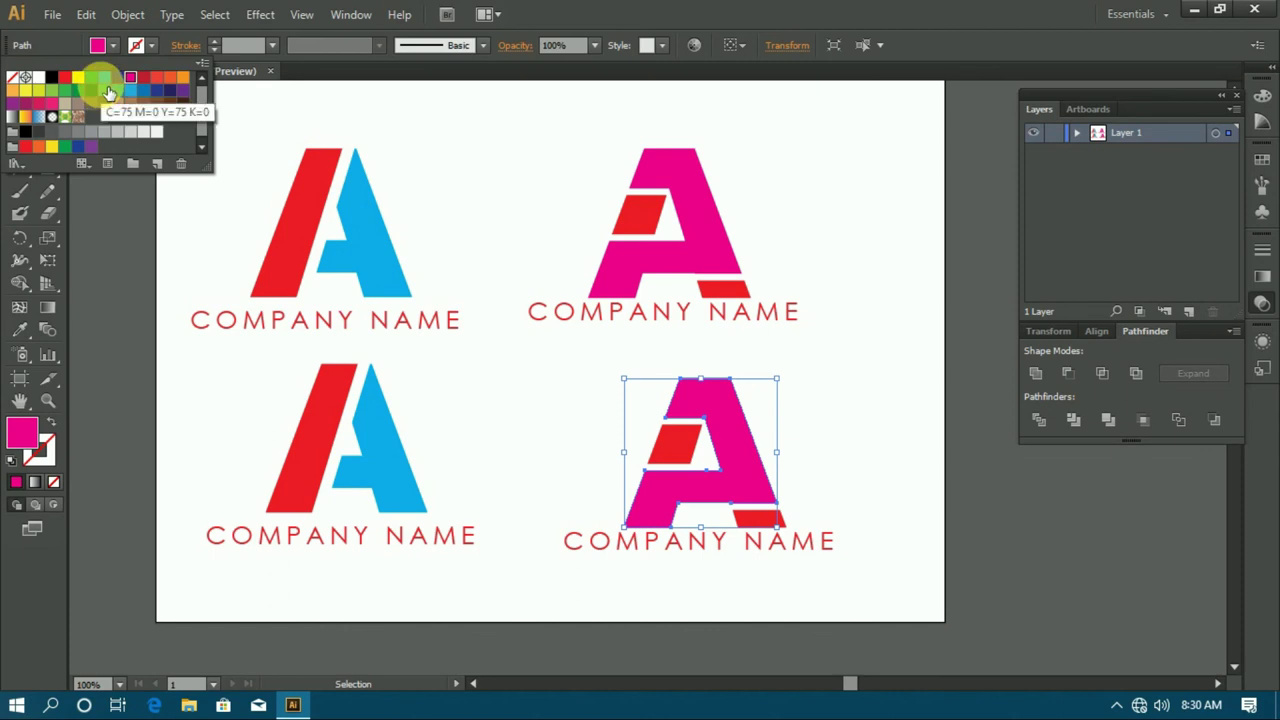
click(104, 77)
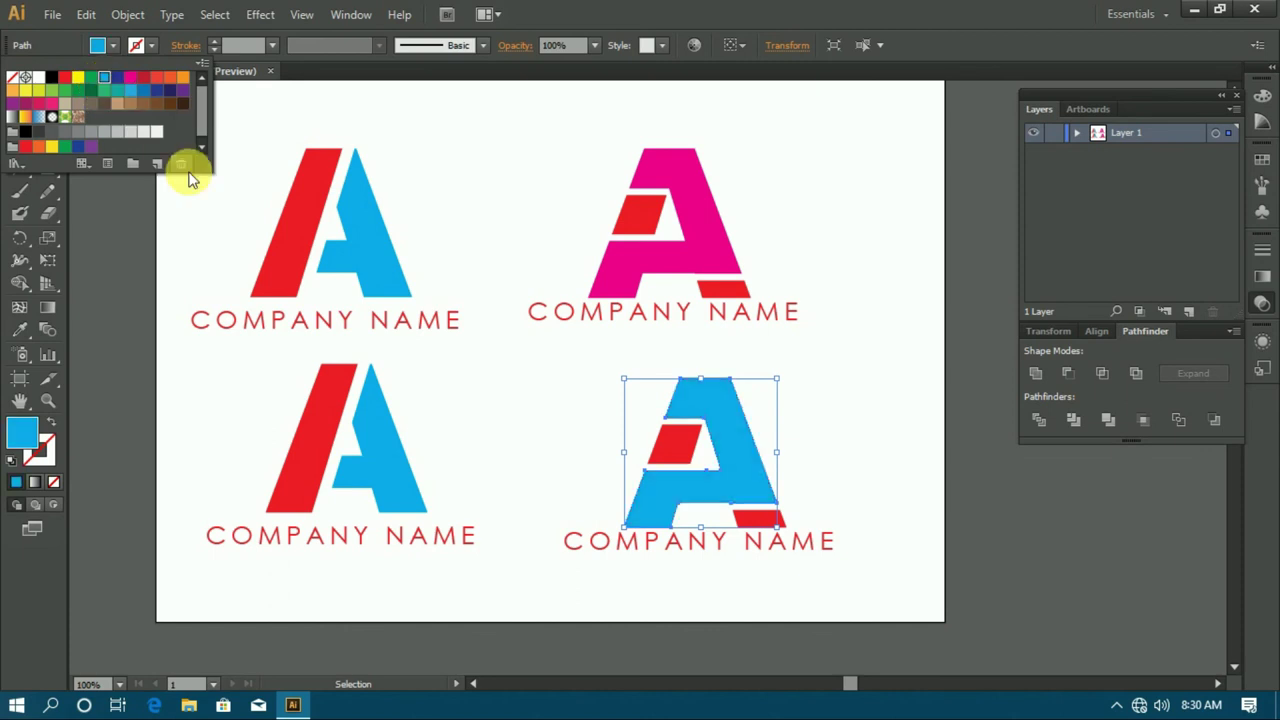
click(677, 455)
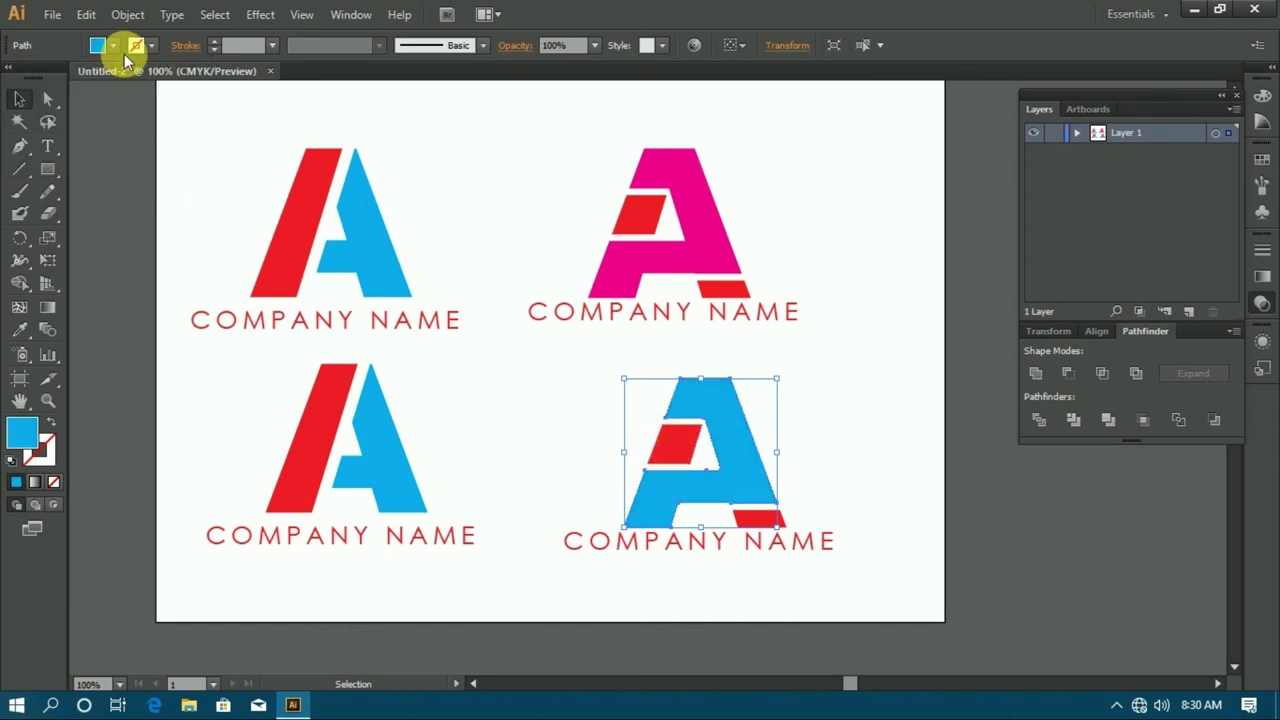
click(139, 56)
click(64, 104)
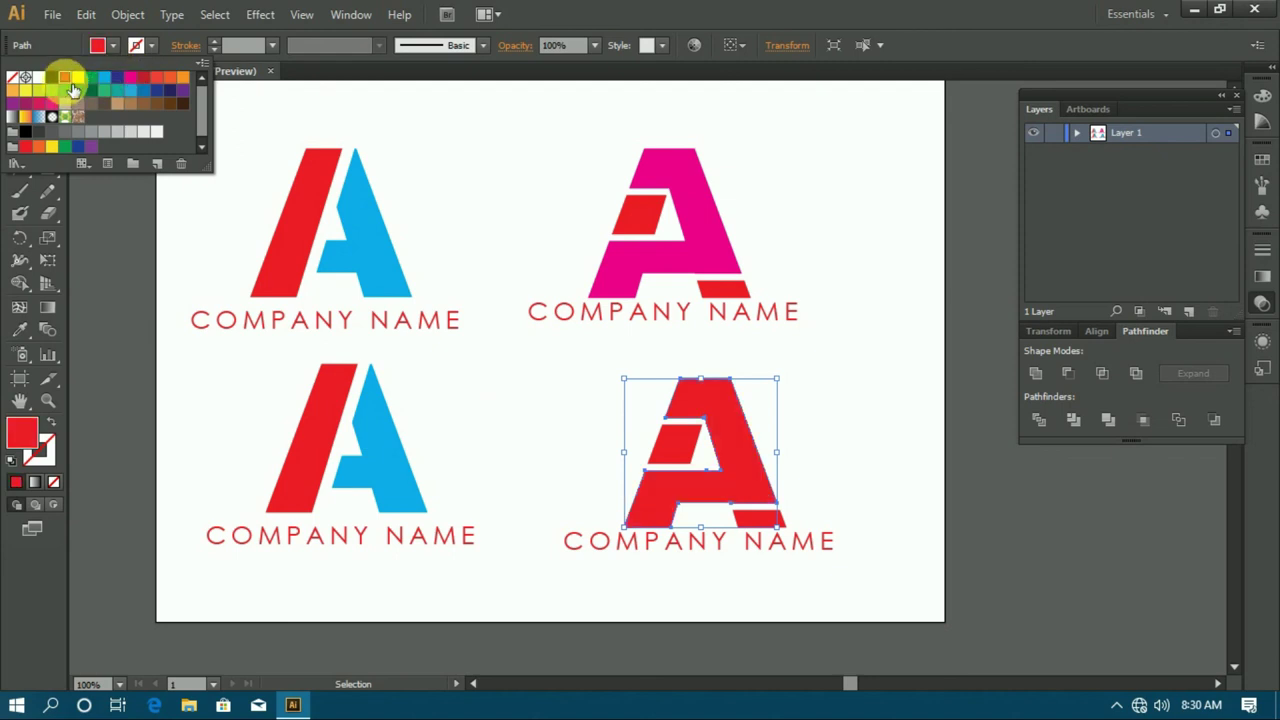
click(688, 446)
- Make the parallelogram cyan and eyedrop the same cyan onto the small bottom bar
click(113, 45)
click(130, 90)
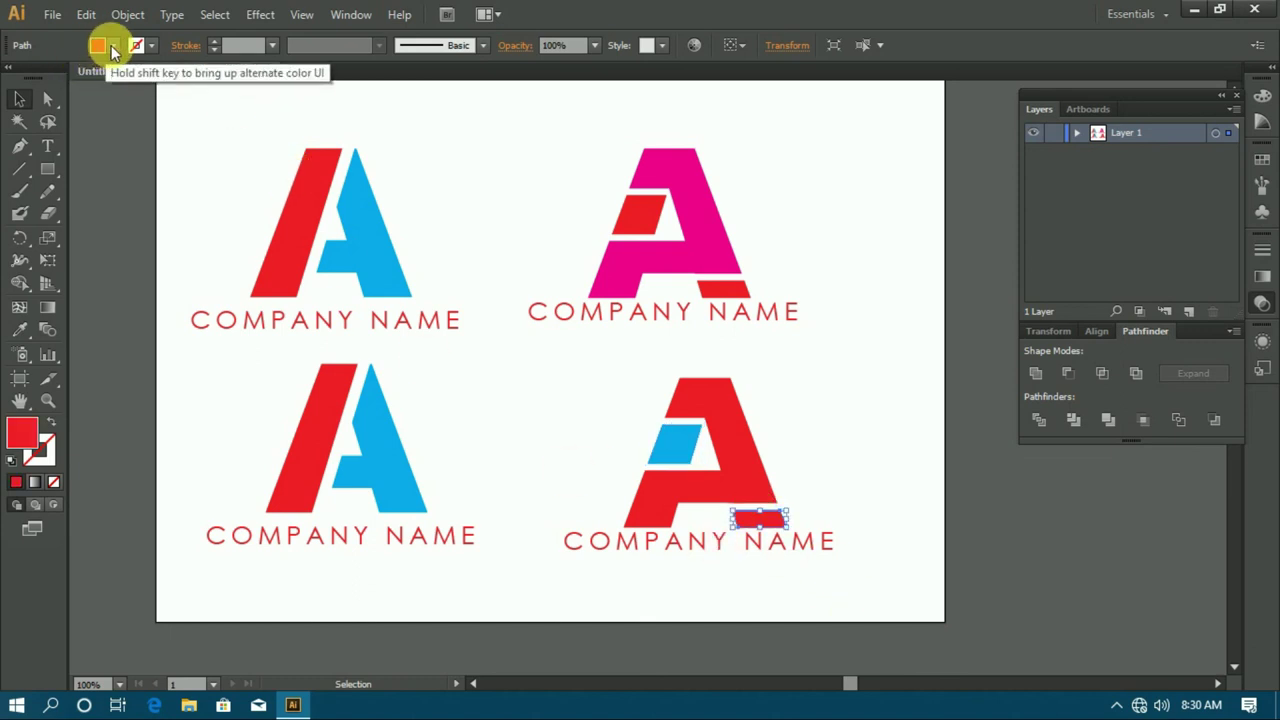
click(19, 330)
click(384, 498)
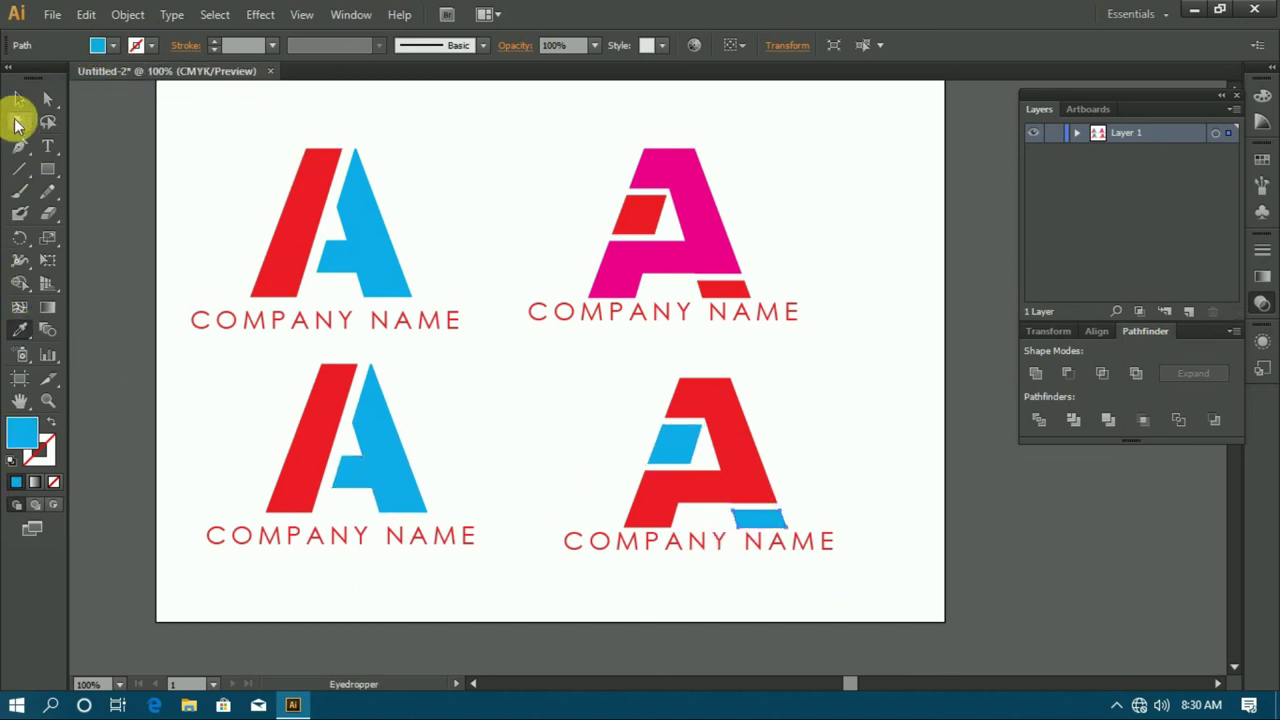
- Ungroup the bottom-left logo and eyedrop cyan onto its red slanted bar
click(335, 470)
right_click(330, 457)
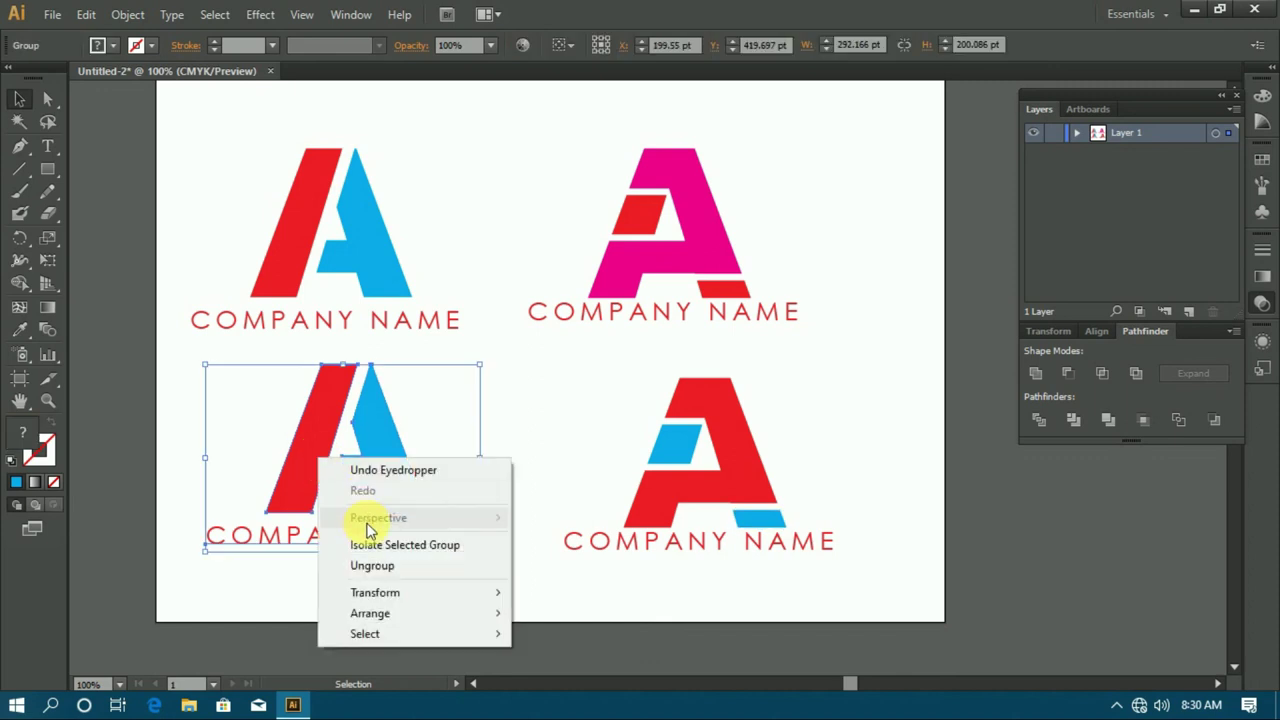
click(345, 566)
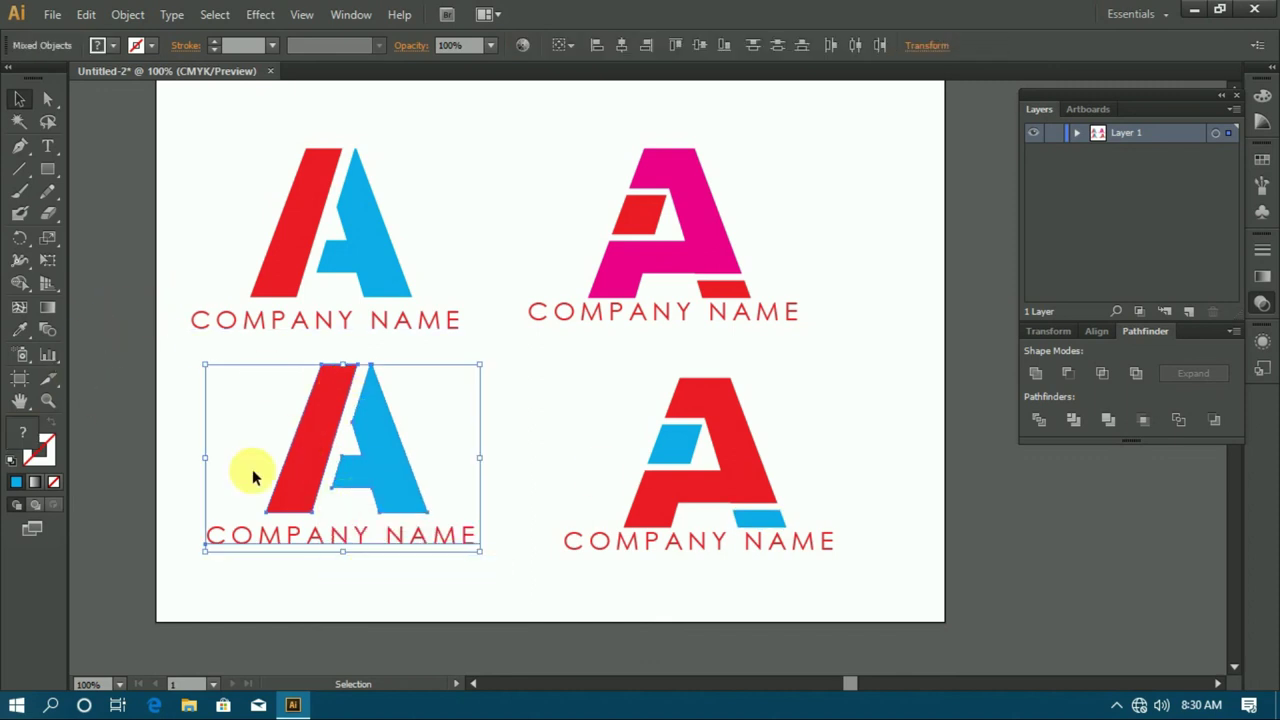
click(253, 476)
click(330, 455)
click(19, 330)
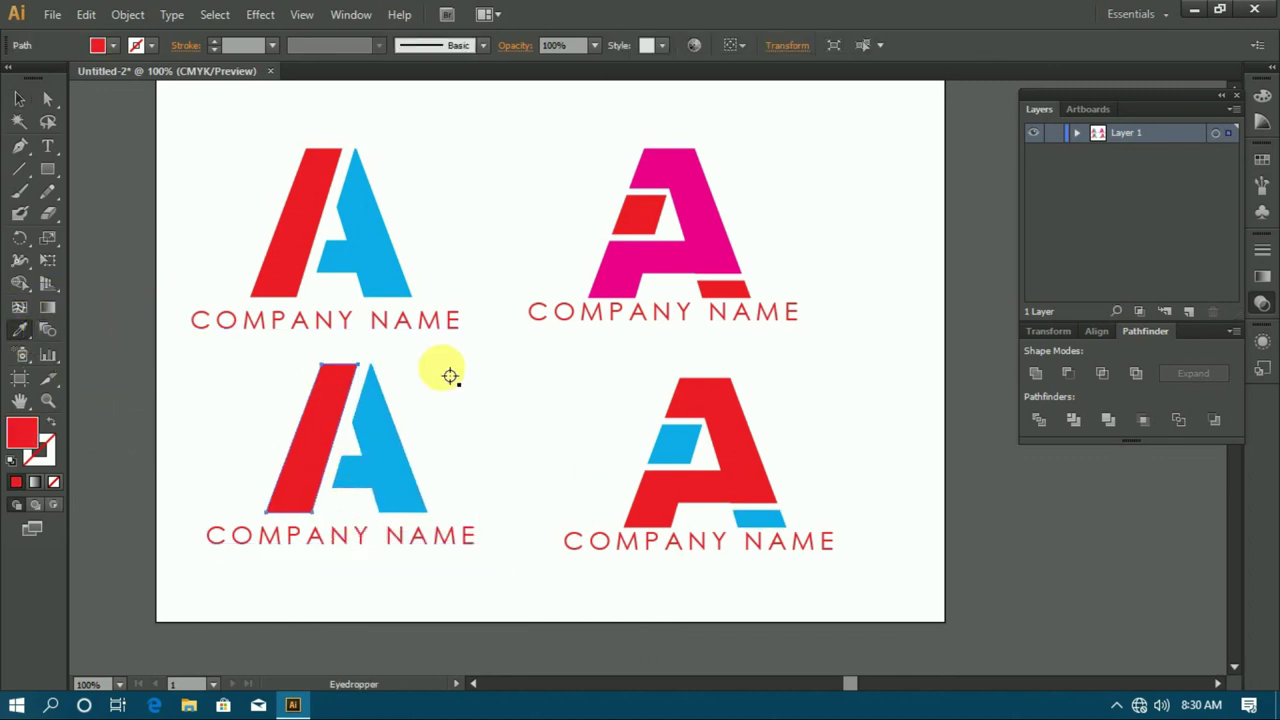
click(395, 455)
- Recolour the bottom-left A red by sampling the top-left logo's red bar
click(19, 98)
click(403, 485)
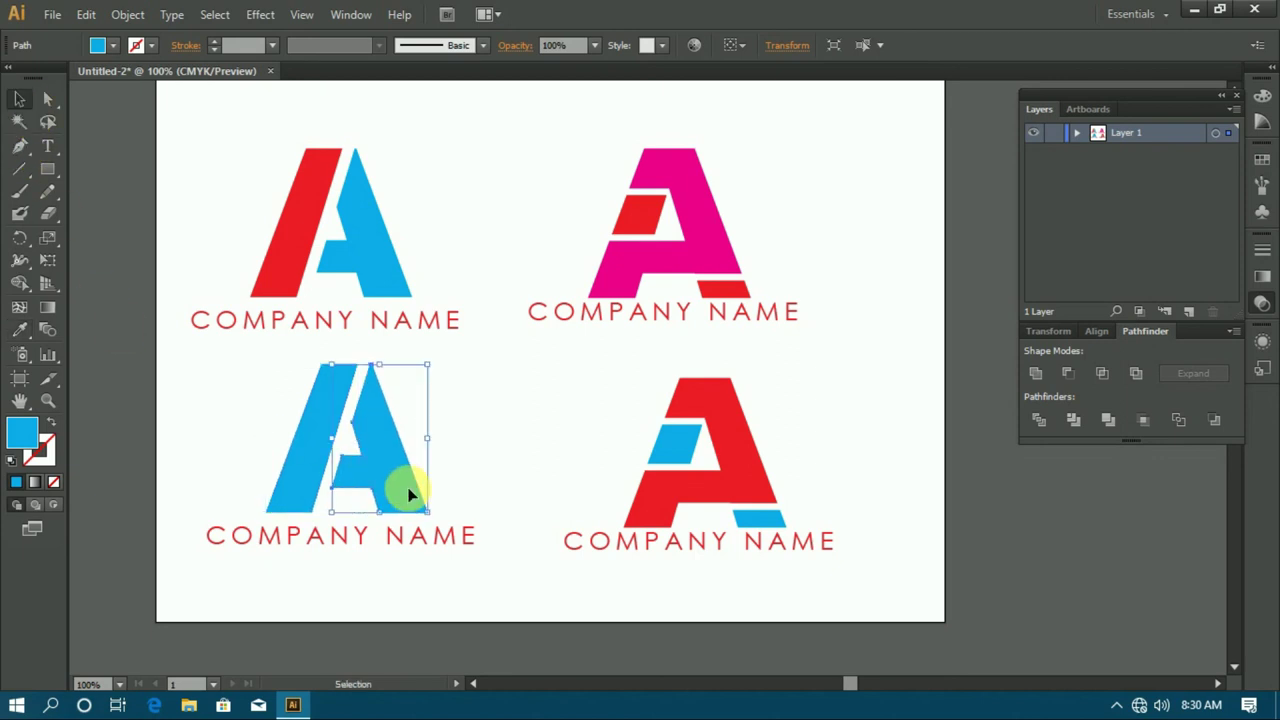
click(19, 330)
click(294, 234)
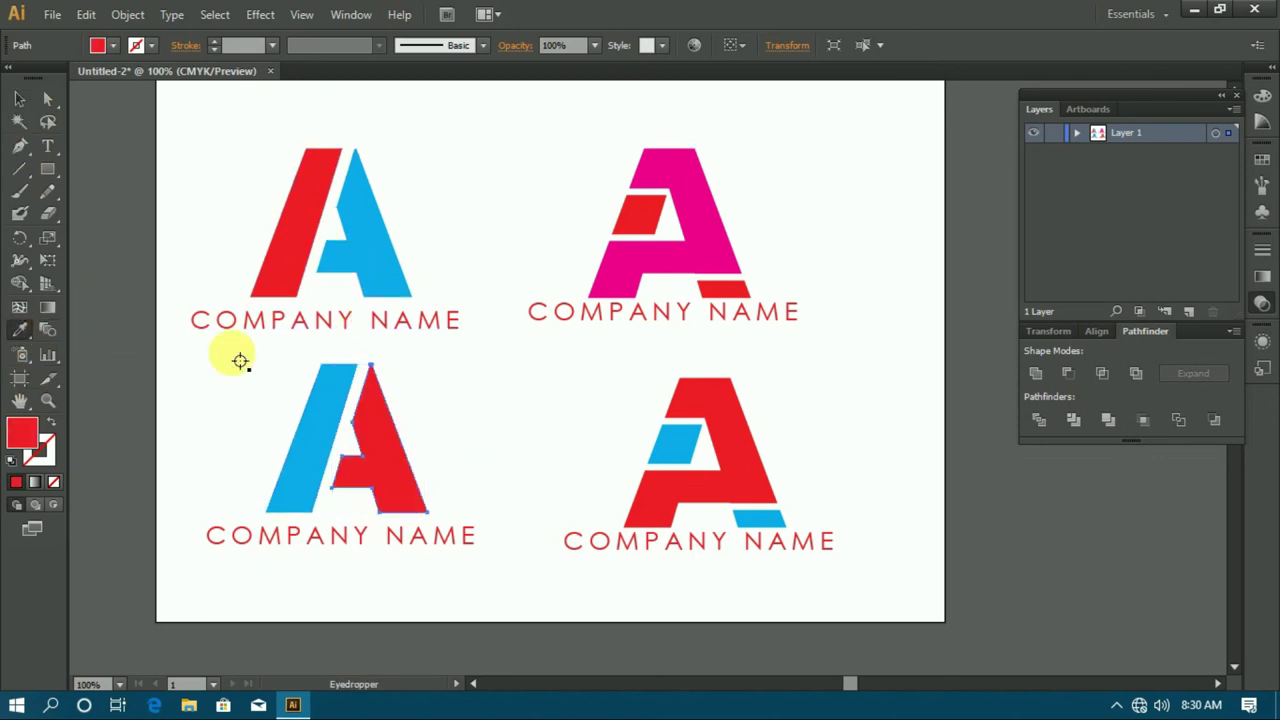
click(552, 405)
scroll(552, 405, down, 2)
scroll(552, 405, up, 1)
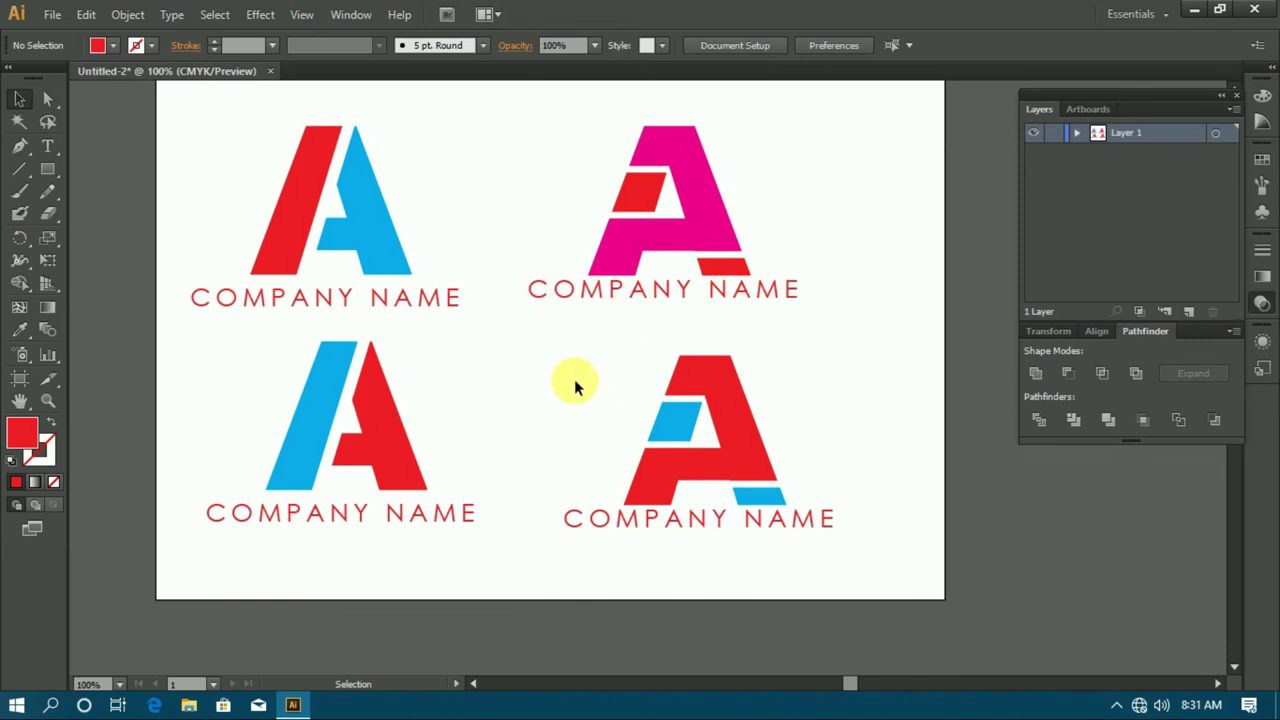
click(640, 528)
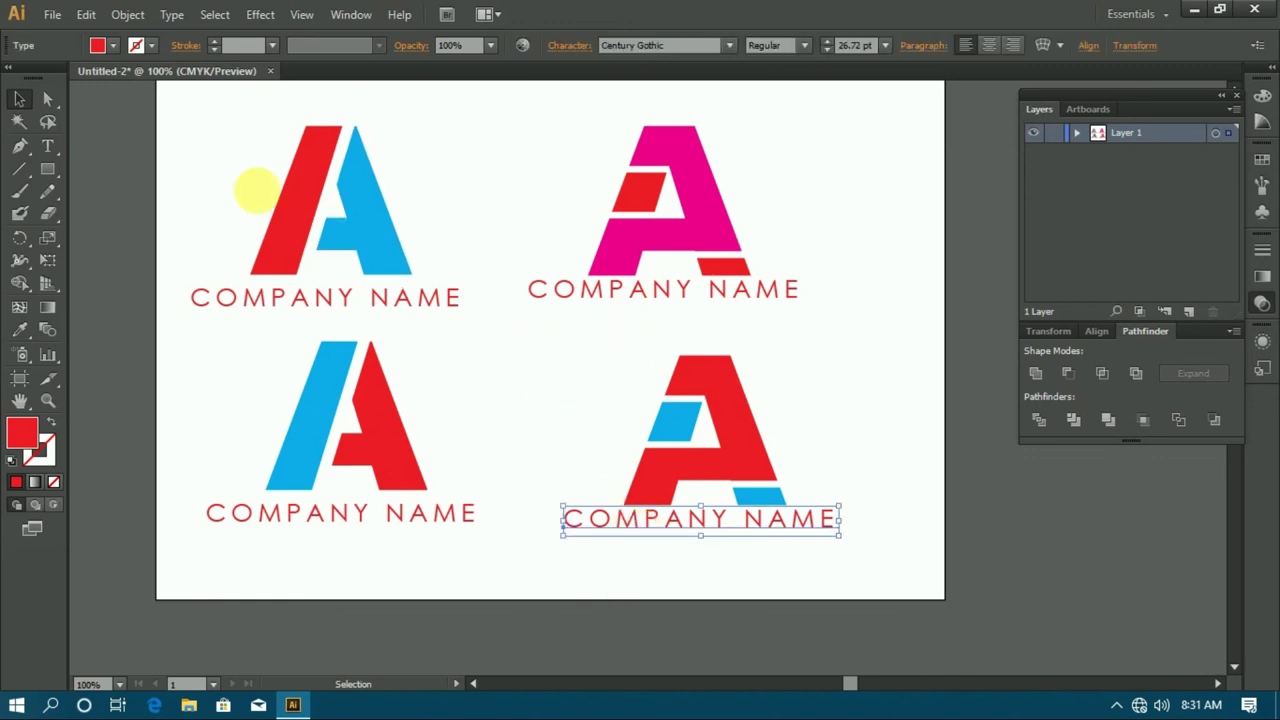
click(113, 45)
click(91, 77)
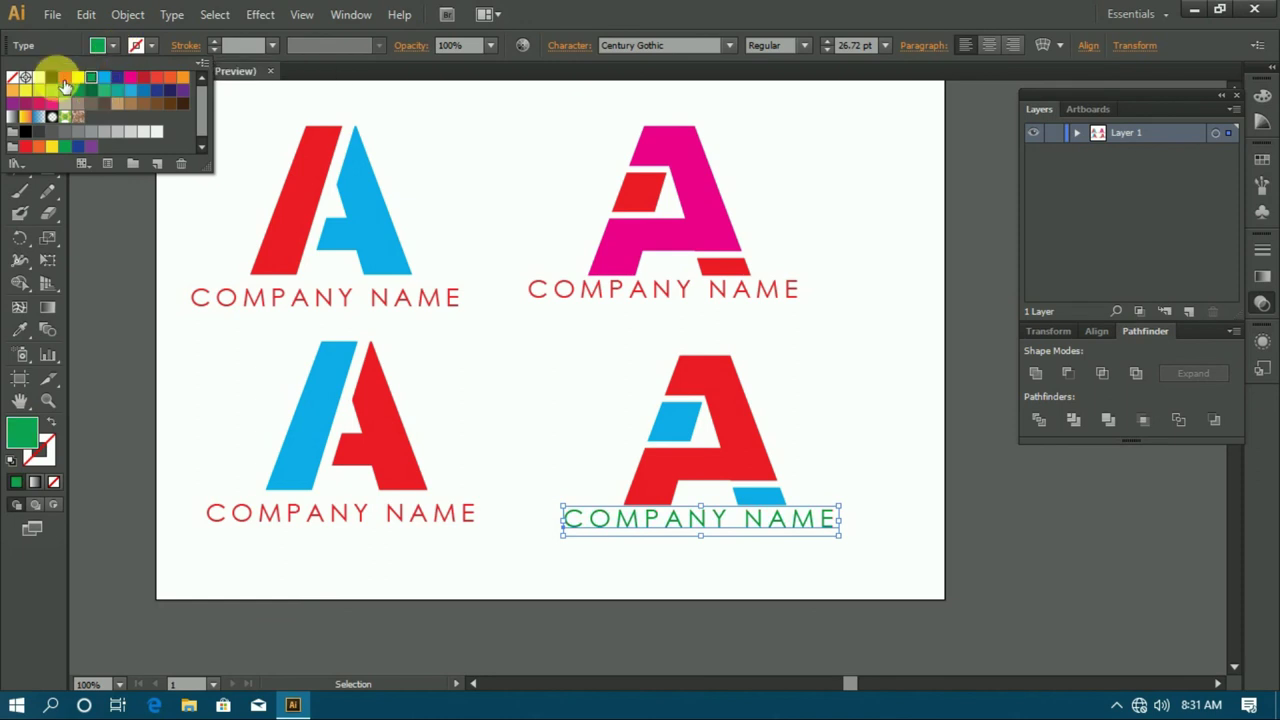
click(68, 79)
click(553, 566)
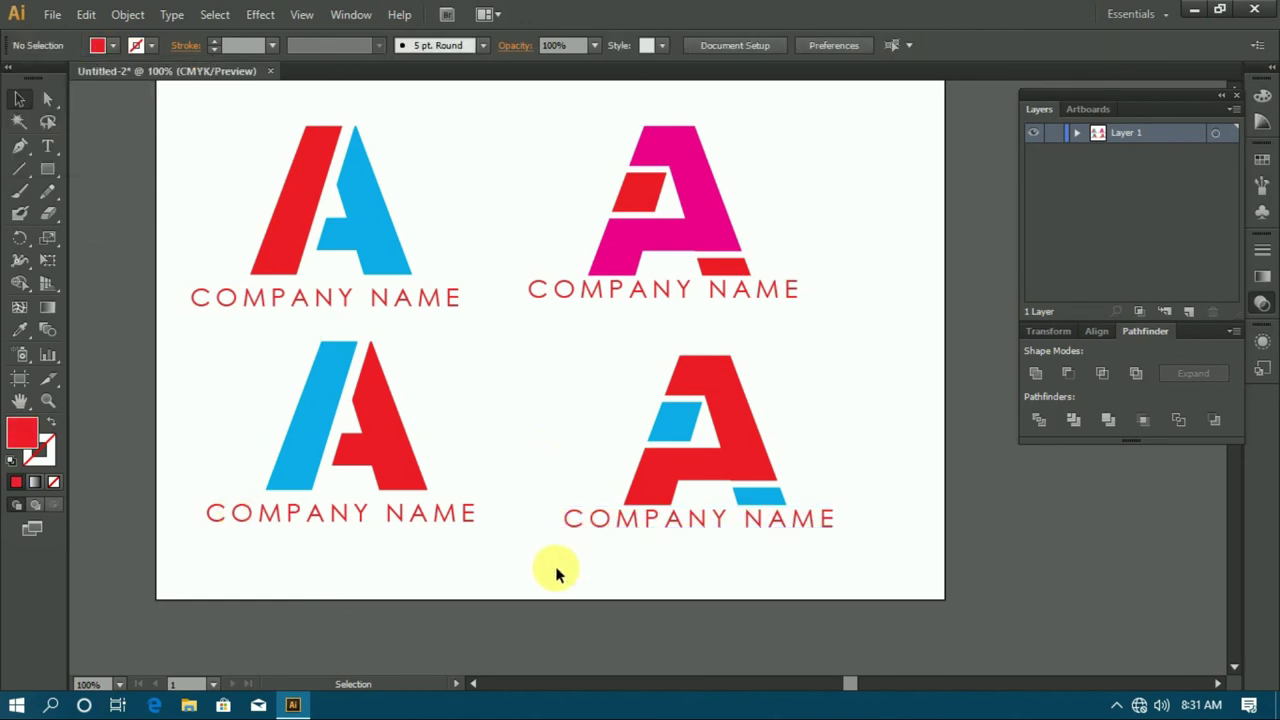